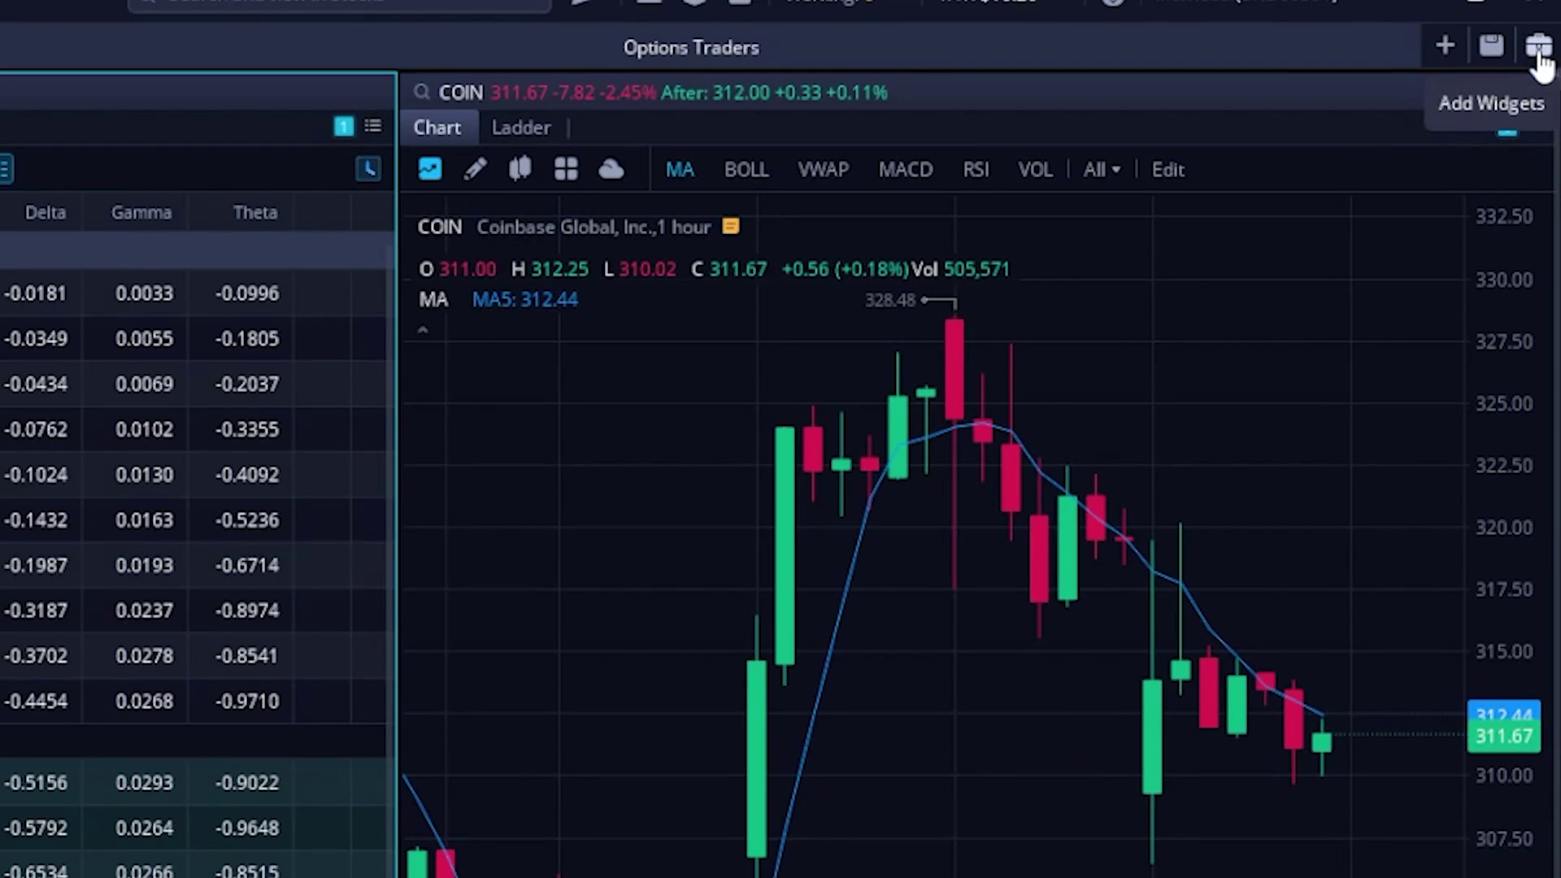
# Add the Global market map widget from the Market catalogue and dock it into the Options panel.
pyautogui.click(1539, 50)
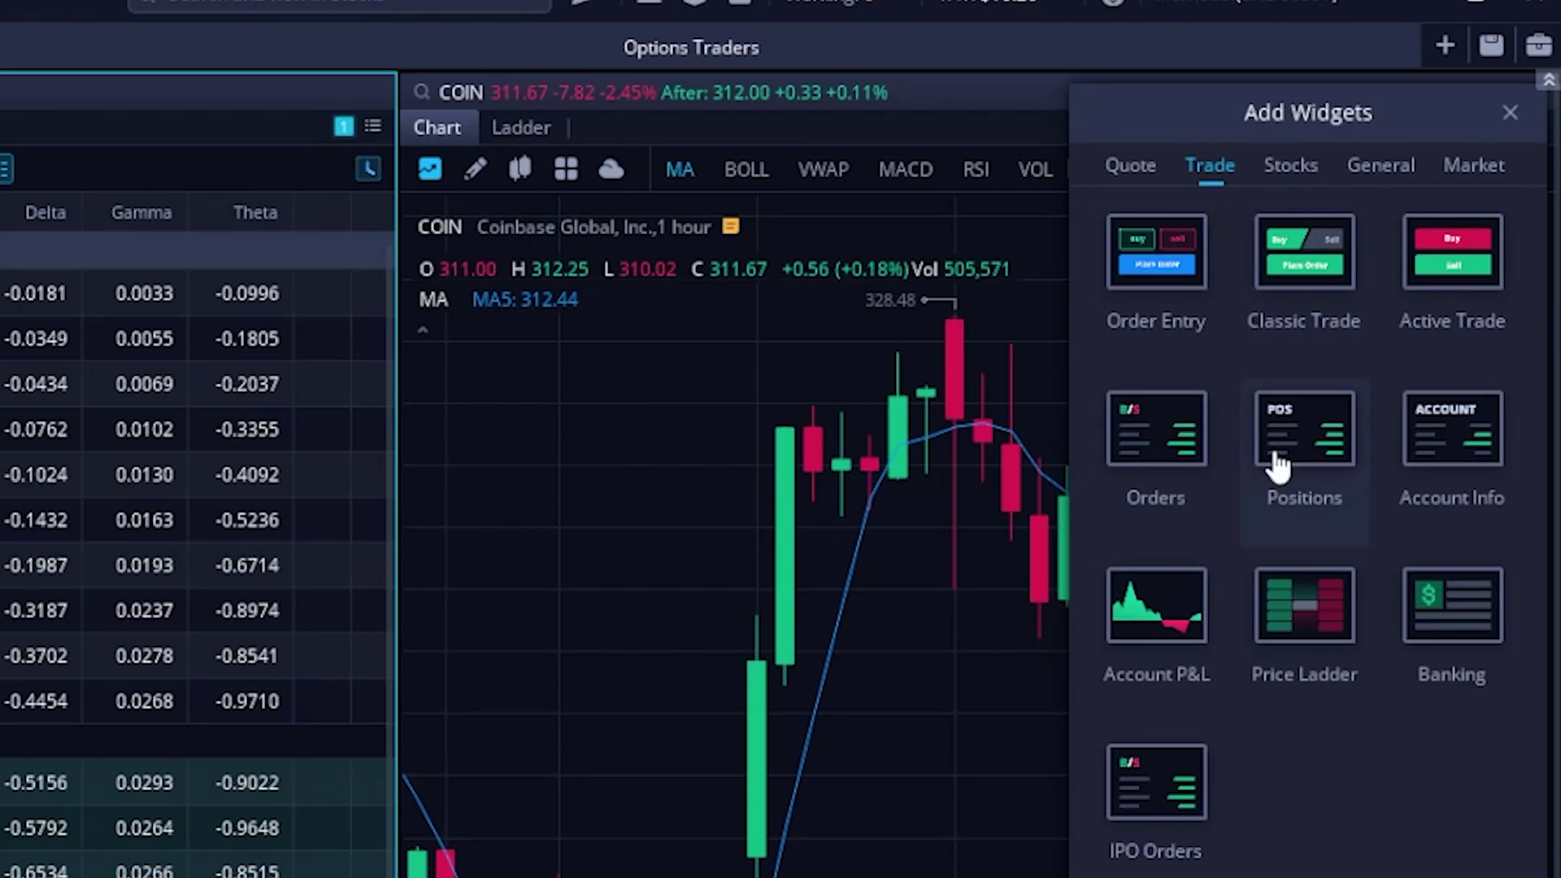
pyautogui.click(1383, 179)
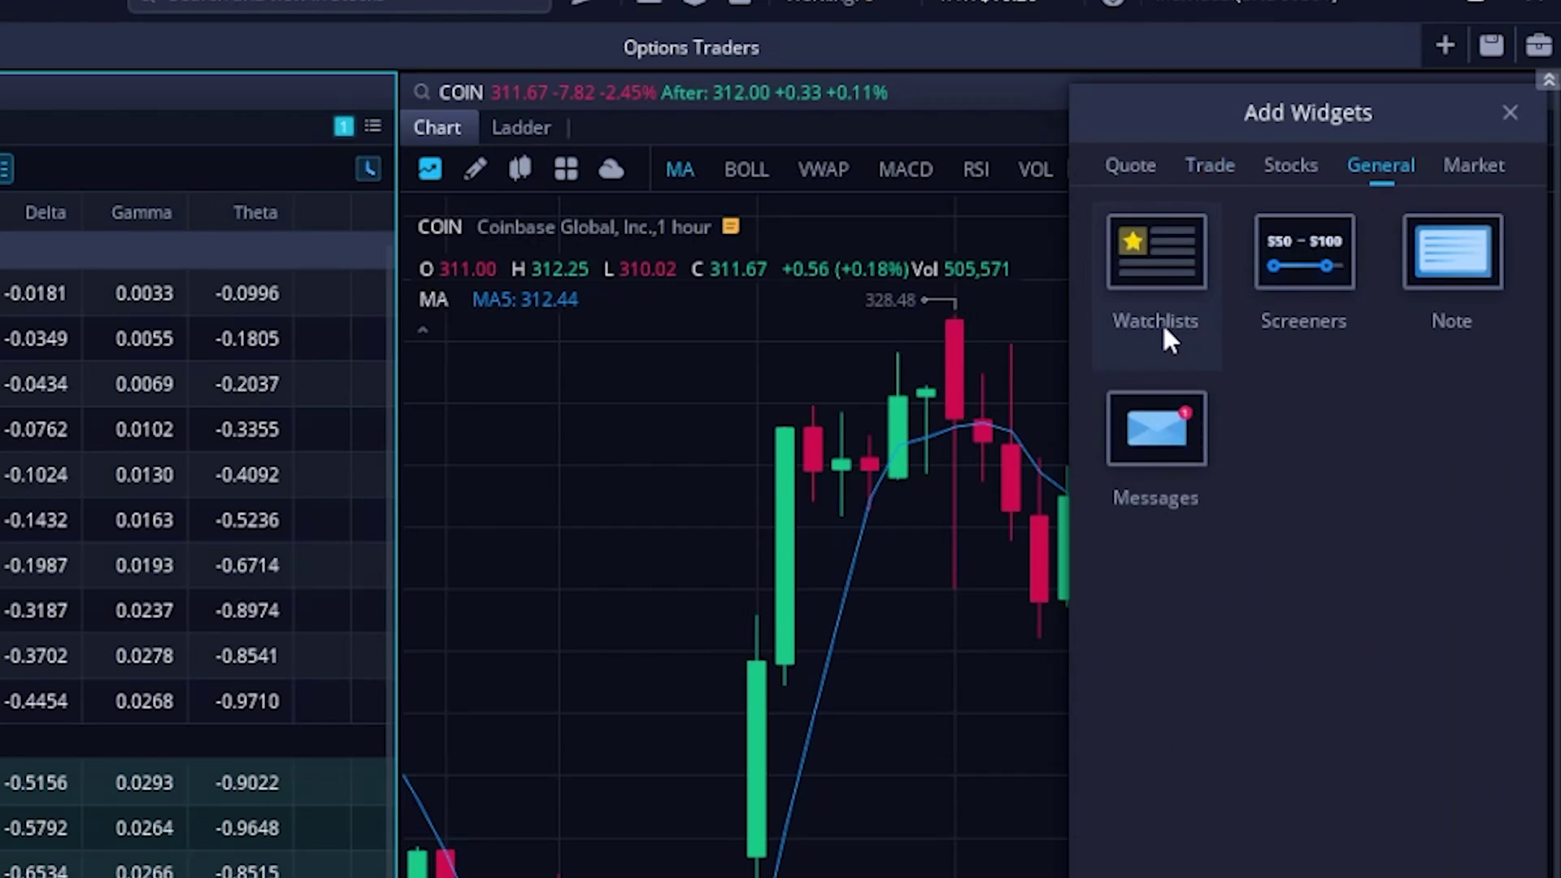
pyautogui.click(1492, 171)
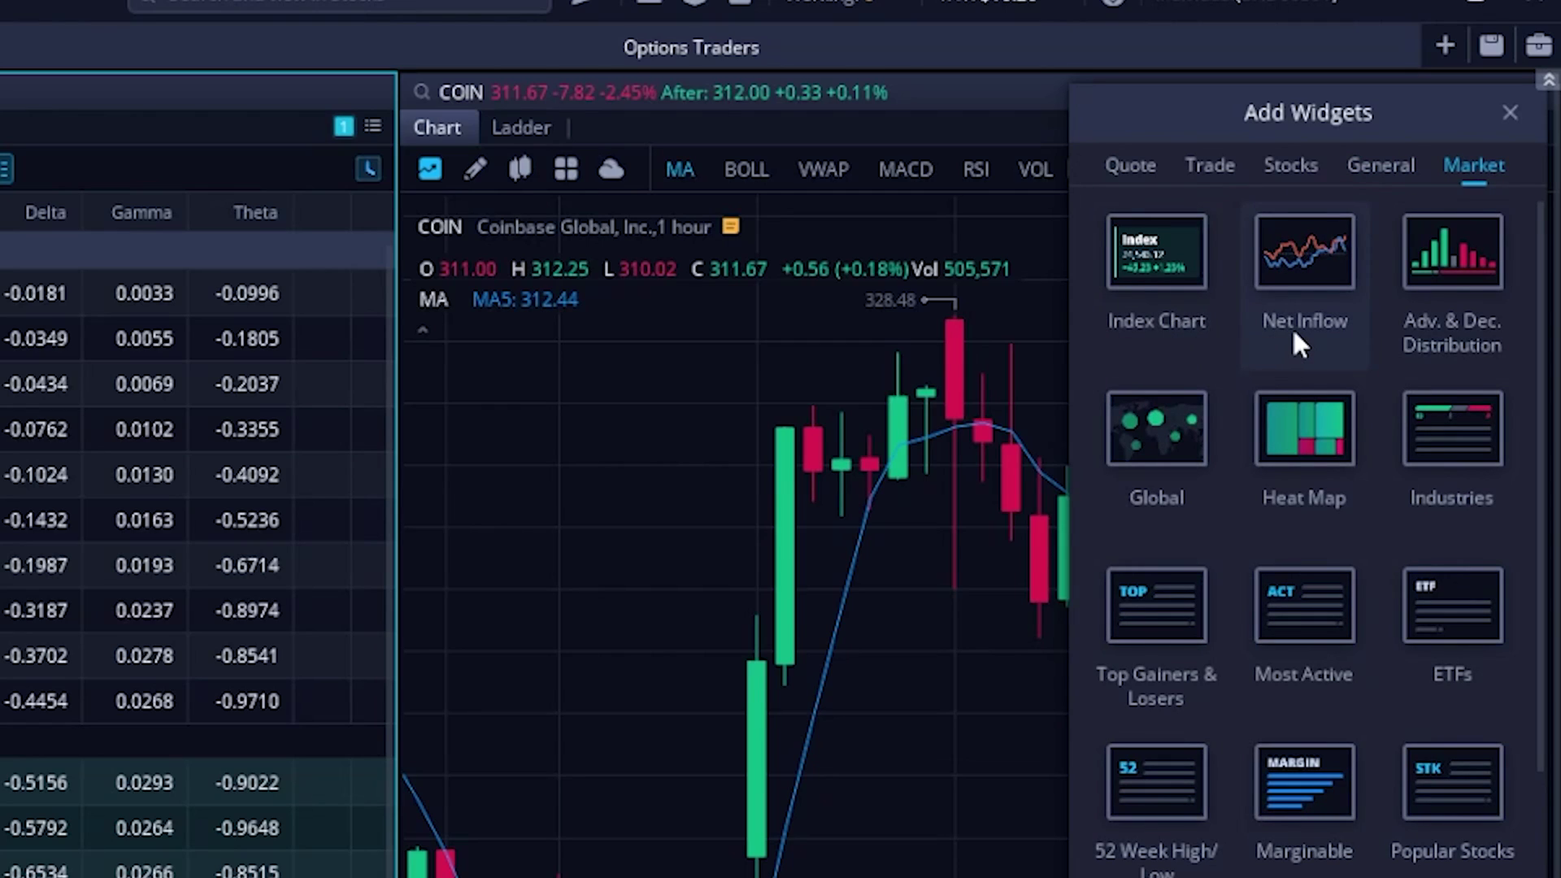
pyautogui.click(1159, 428)
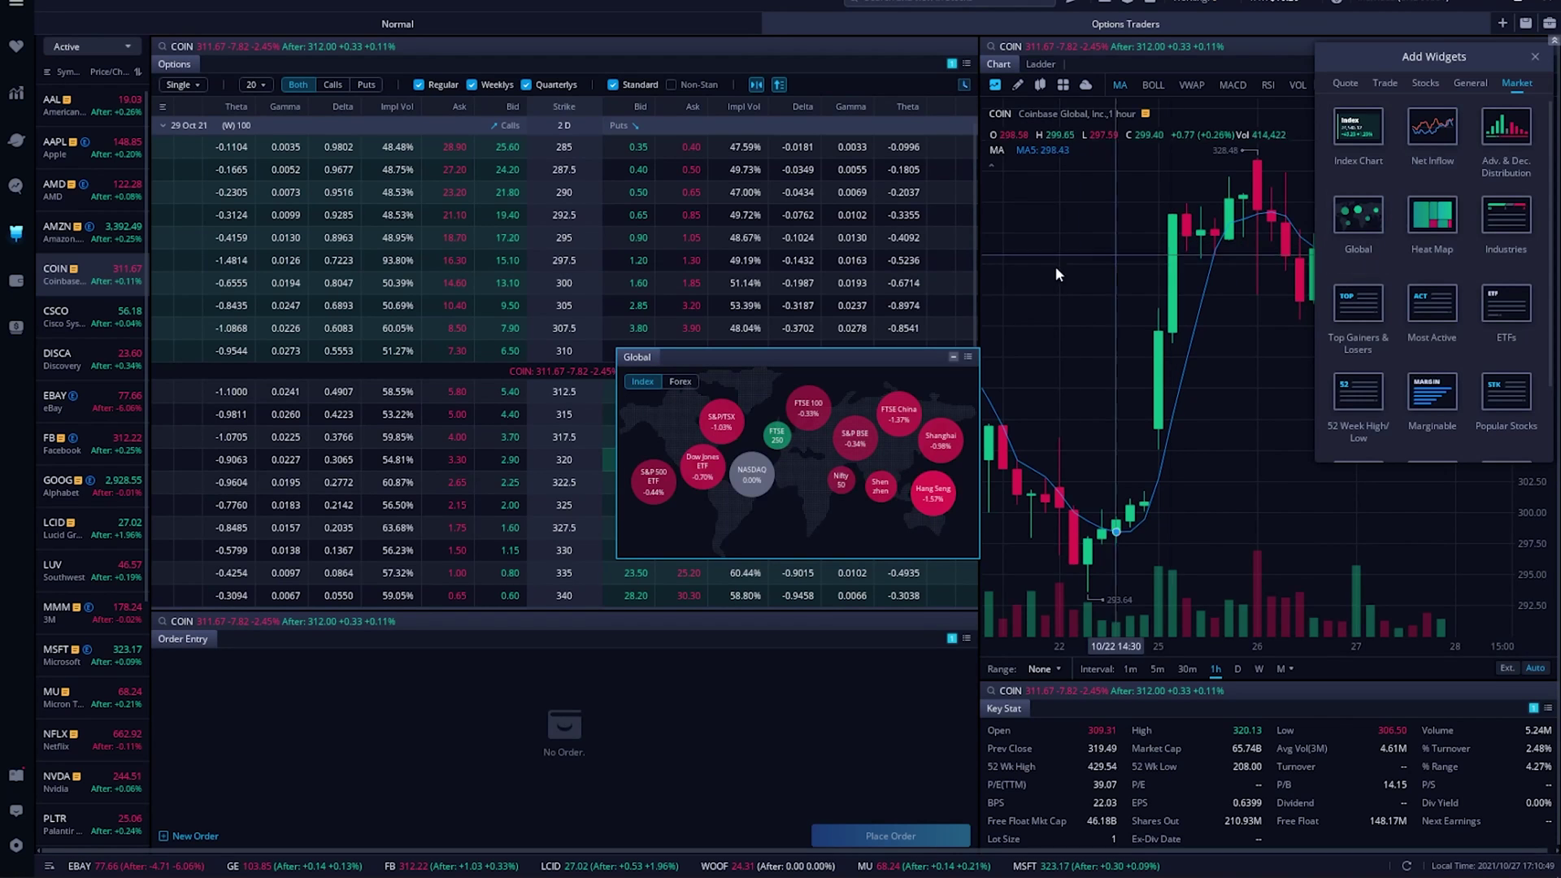
pyautogui.moveTo(926, 353); pyautogui.dragTo(467, 52)
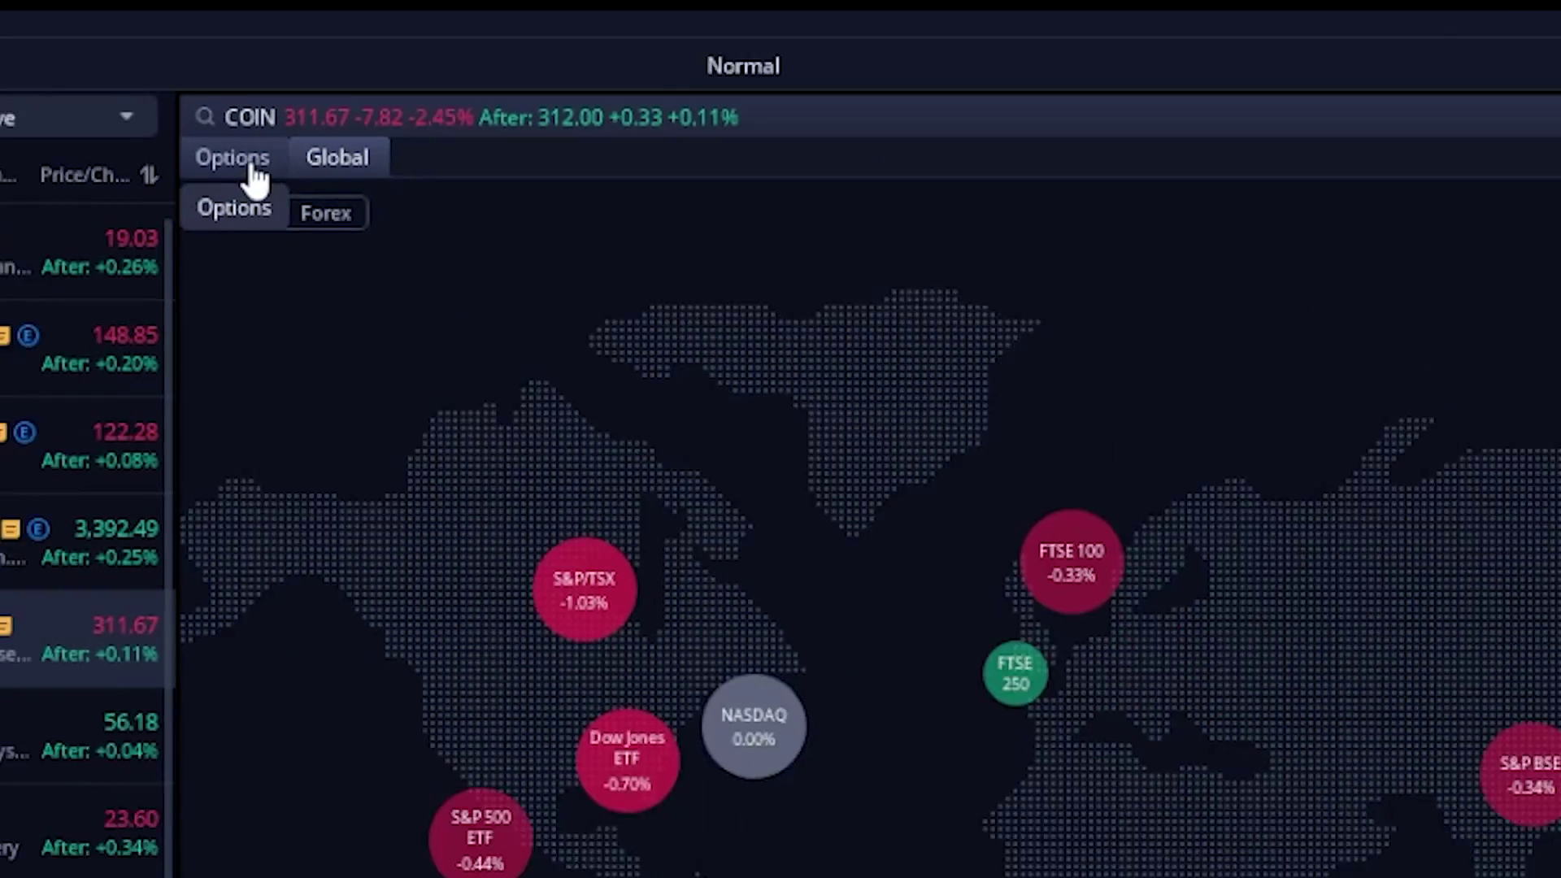
# Remove the Global map tab from the panel, leaving the COIN option chain alone.
pyautogui.click(282, 210)
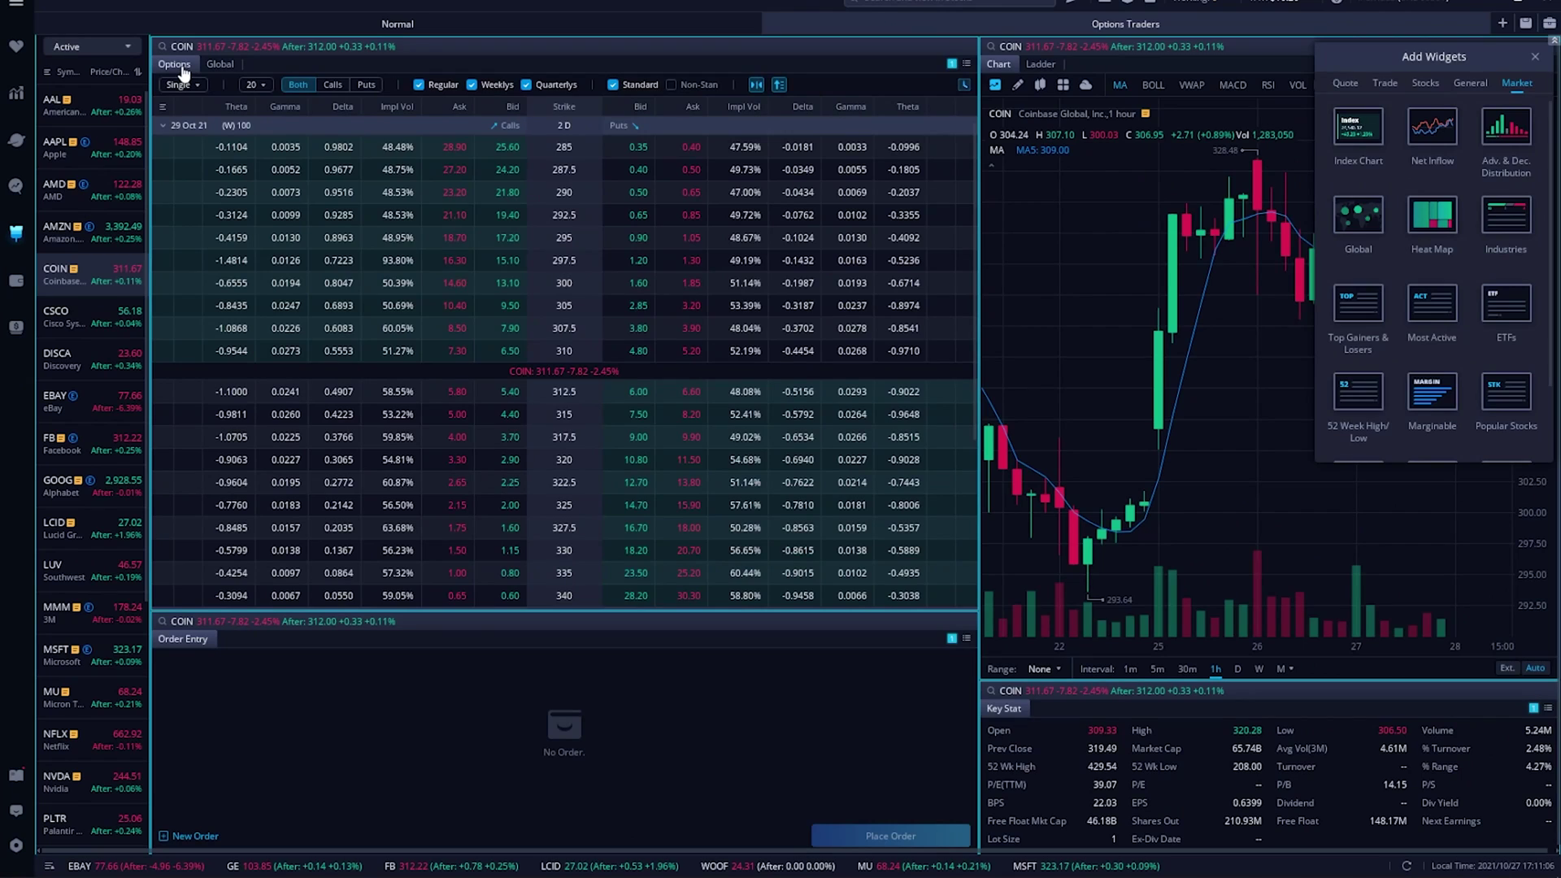
pyautogui.click(220, 67)
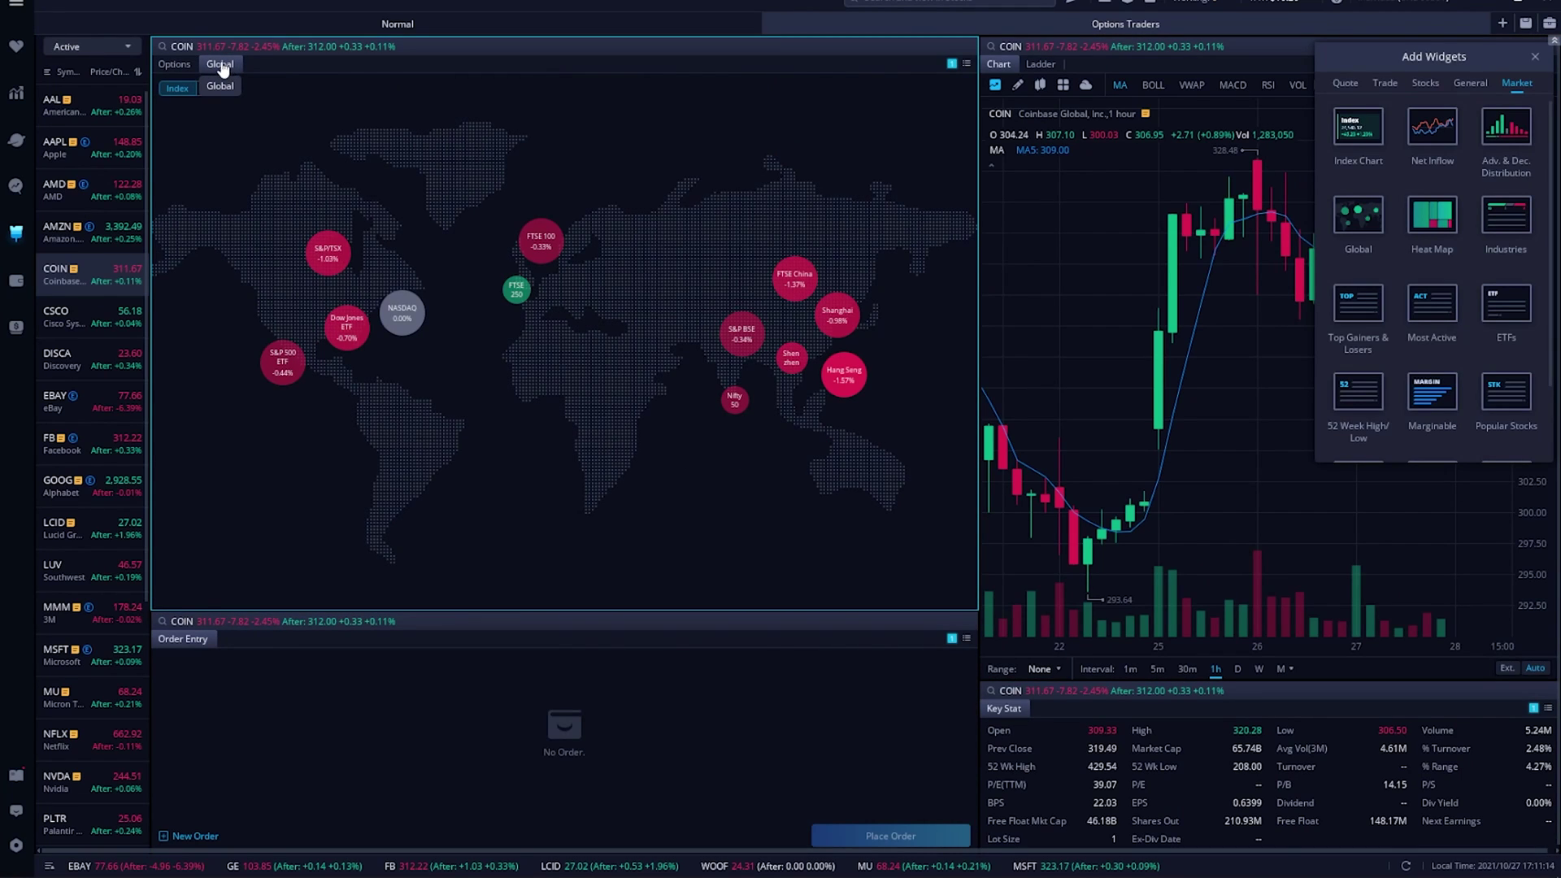
pyautogui.rightClick(221, 67)
pyautogui.click(278, 163)
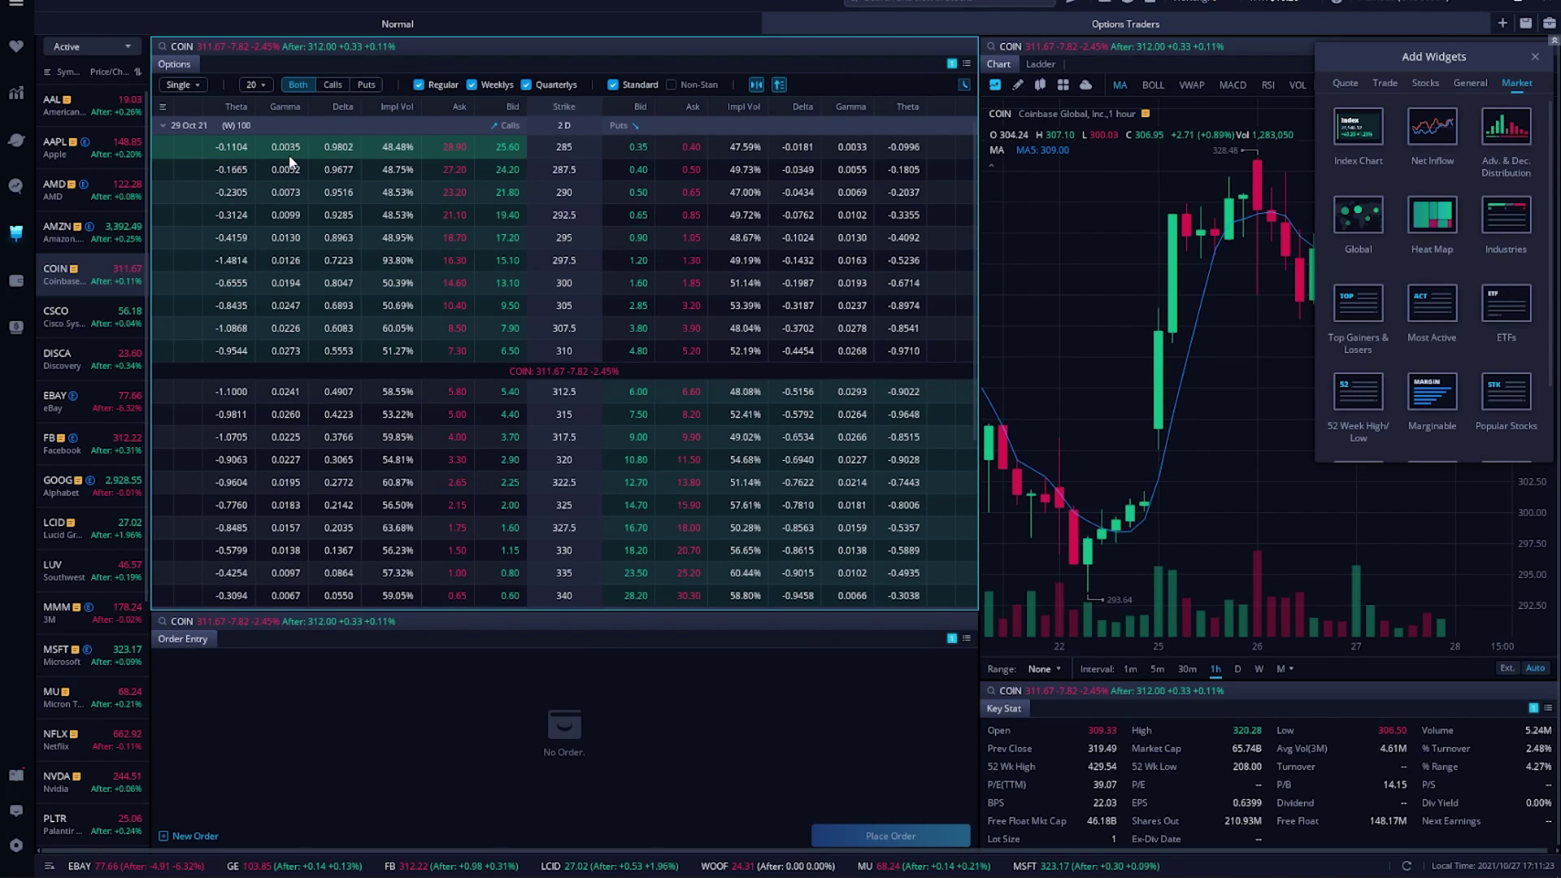
# Close the widget catalogue, switch to the Stocks workspace's Options tab, and load Microsoft (MSFT).
pyautogui.click(1535, 56)
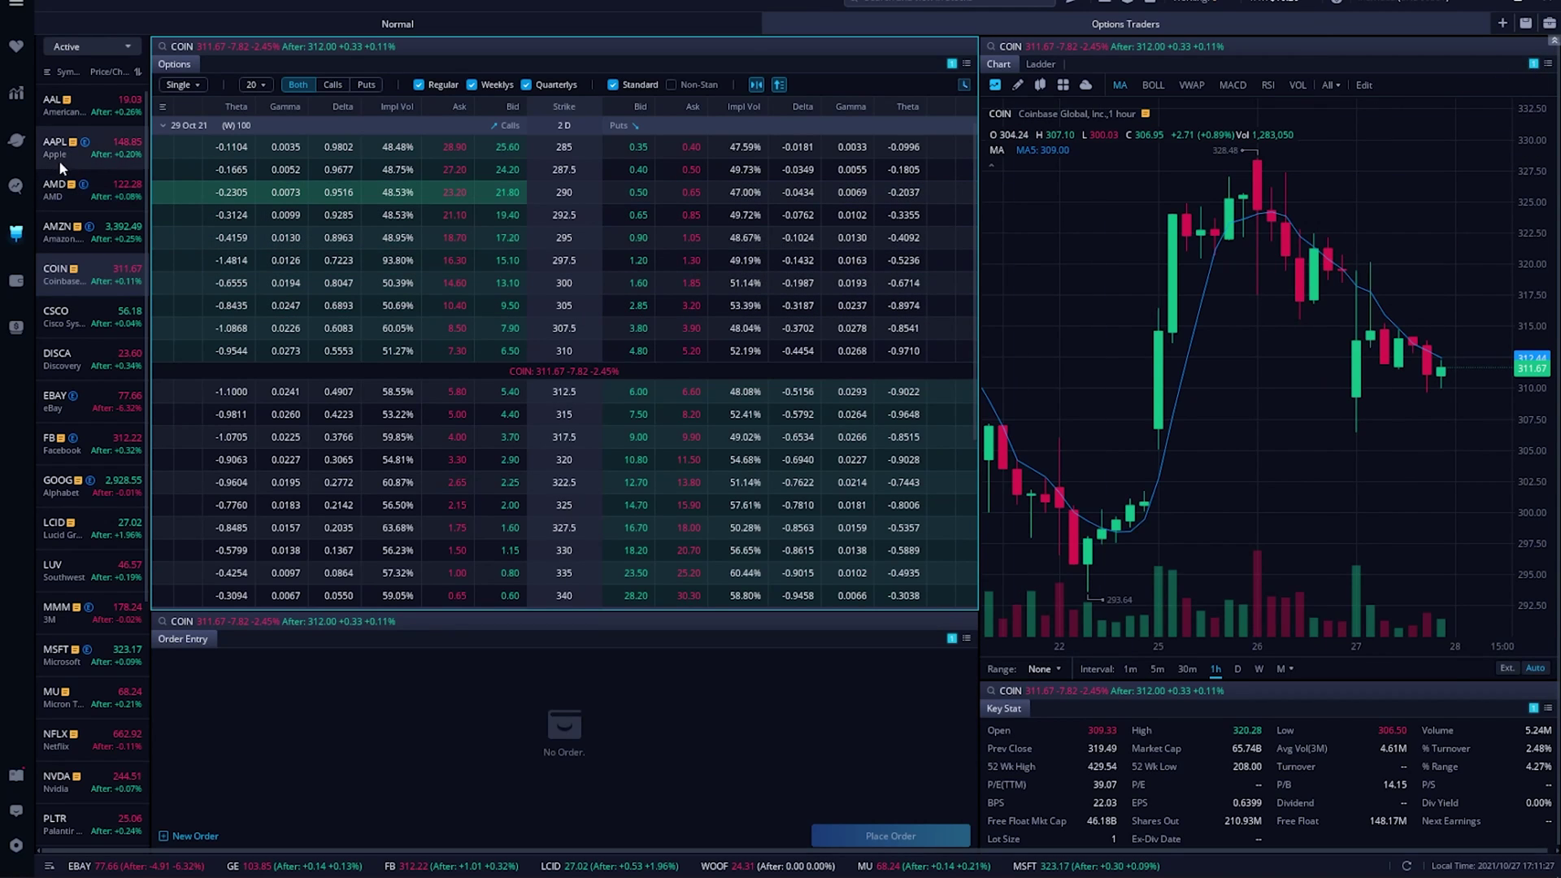
pyautogui.click(16, 95)
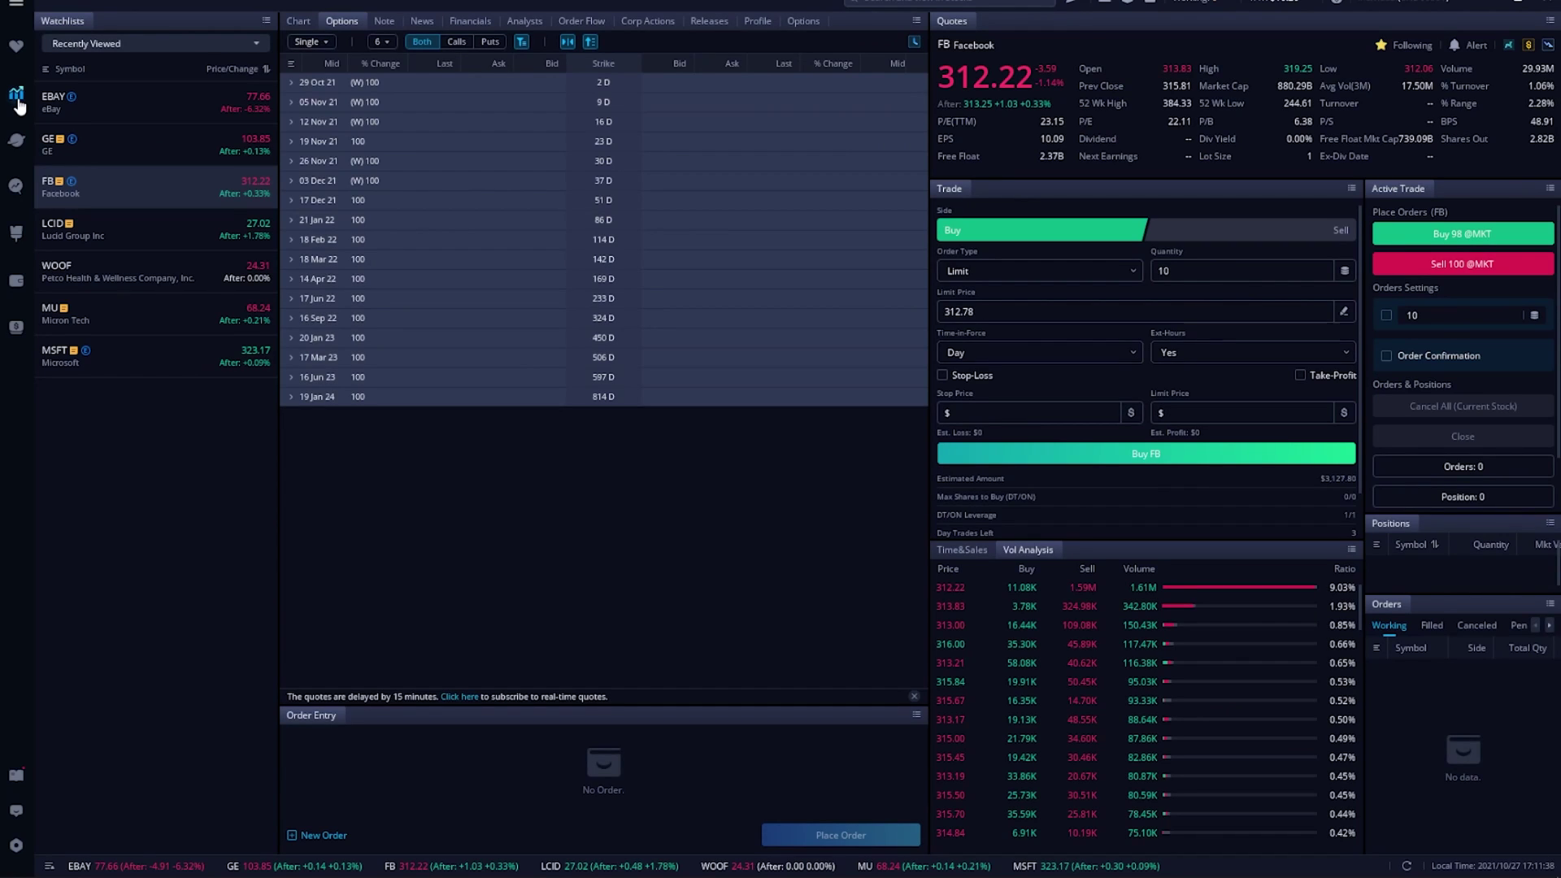
pyautogui.click(298, 22)
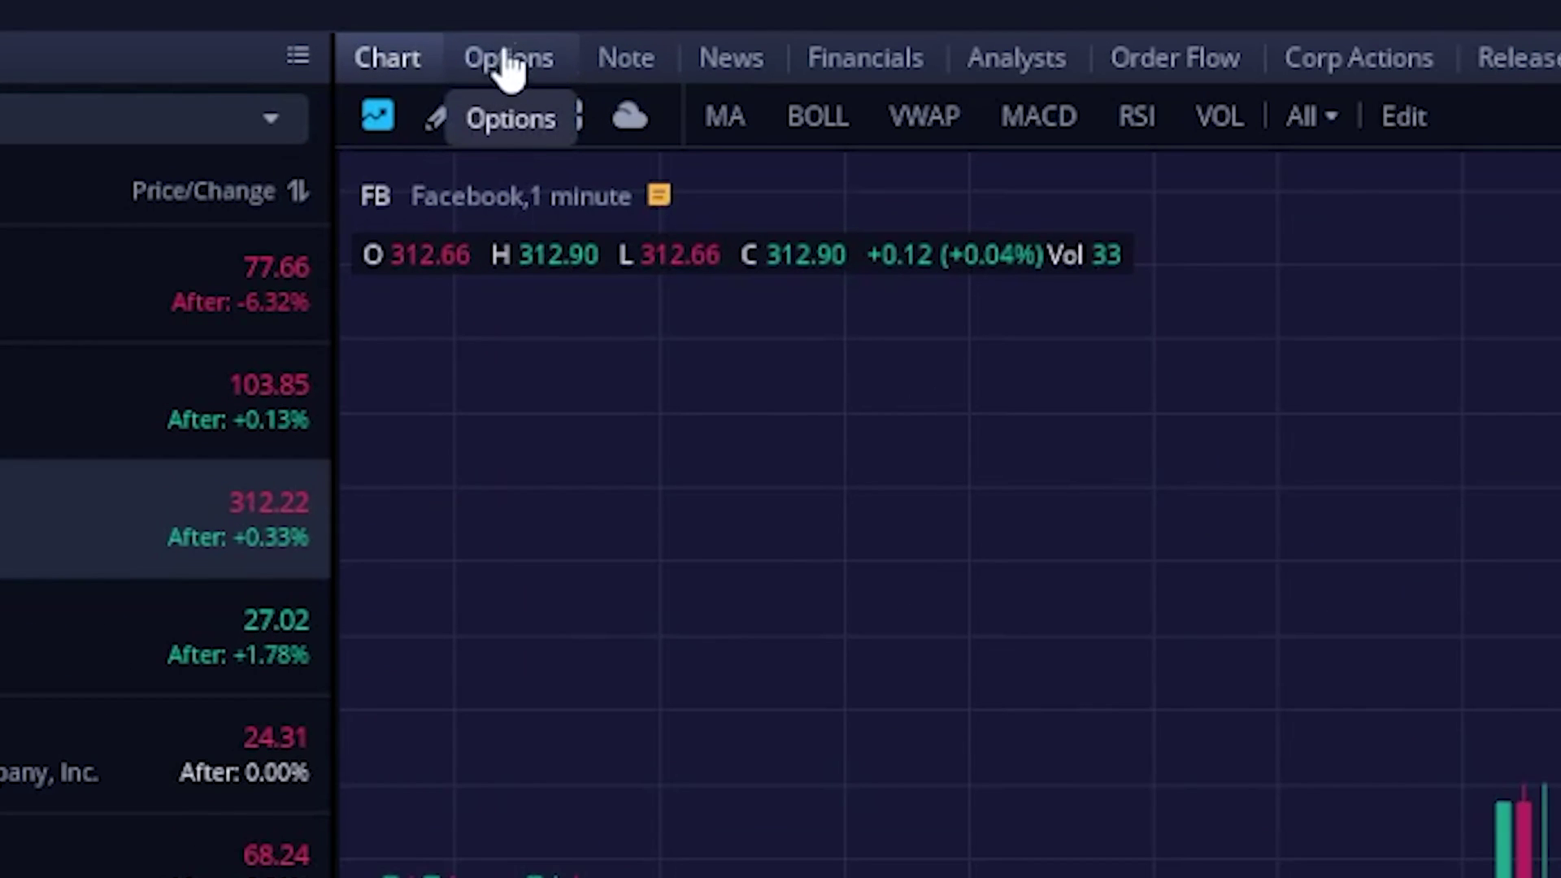
pyautogui.click(525, 64)
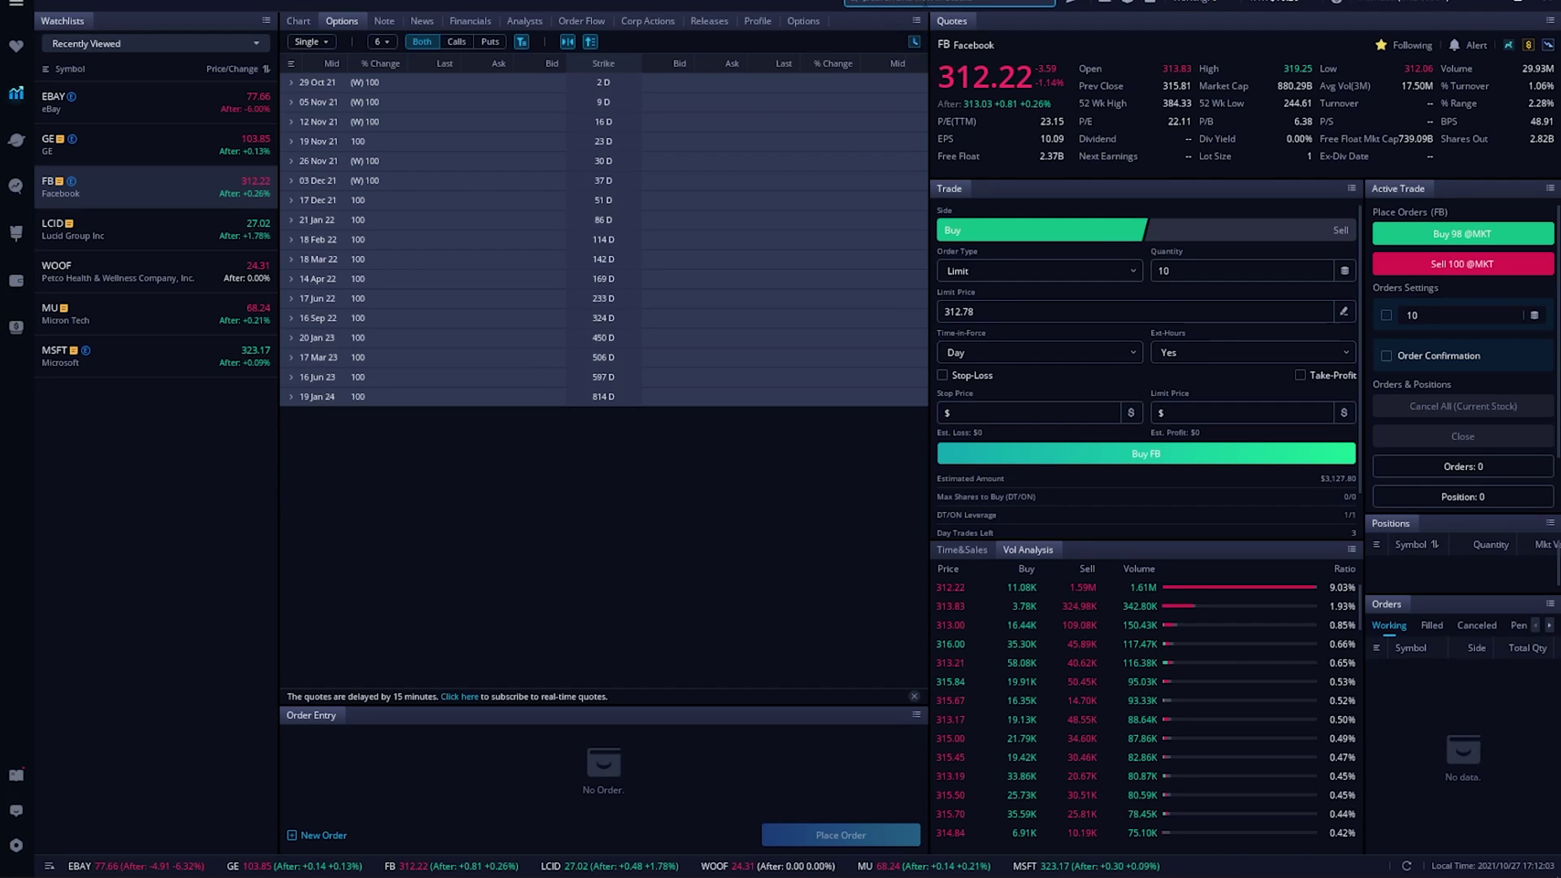
pyautogui.write('msft')
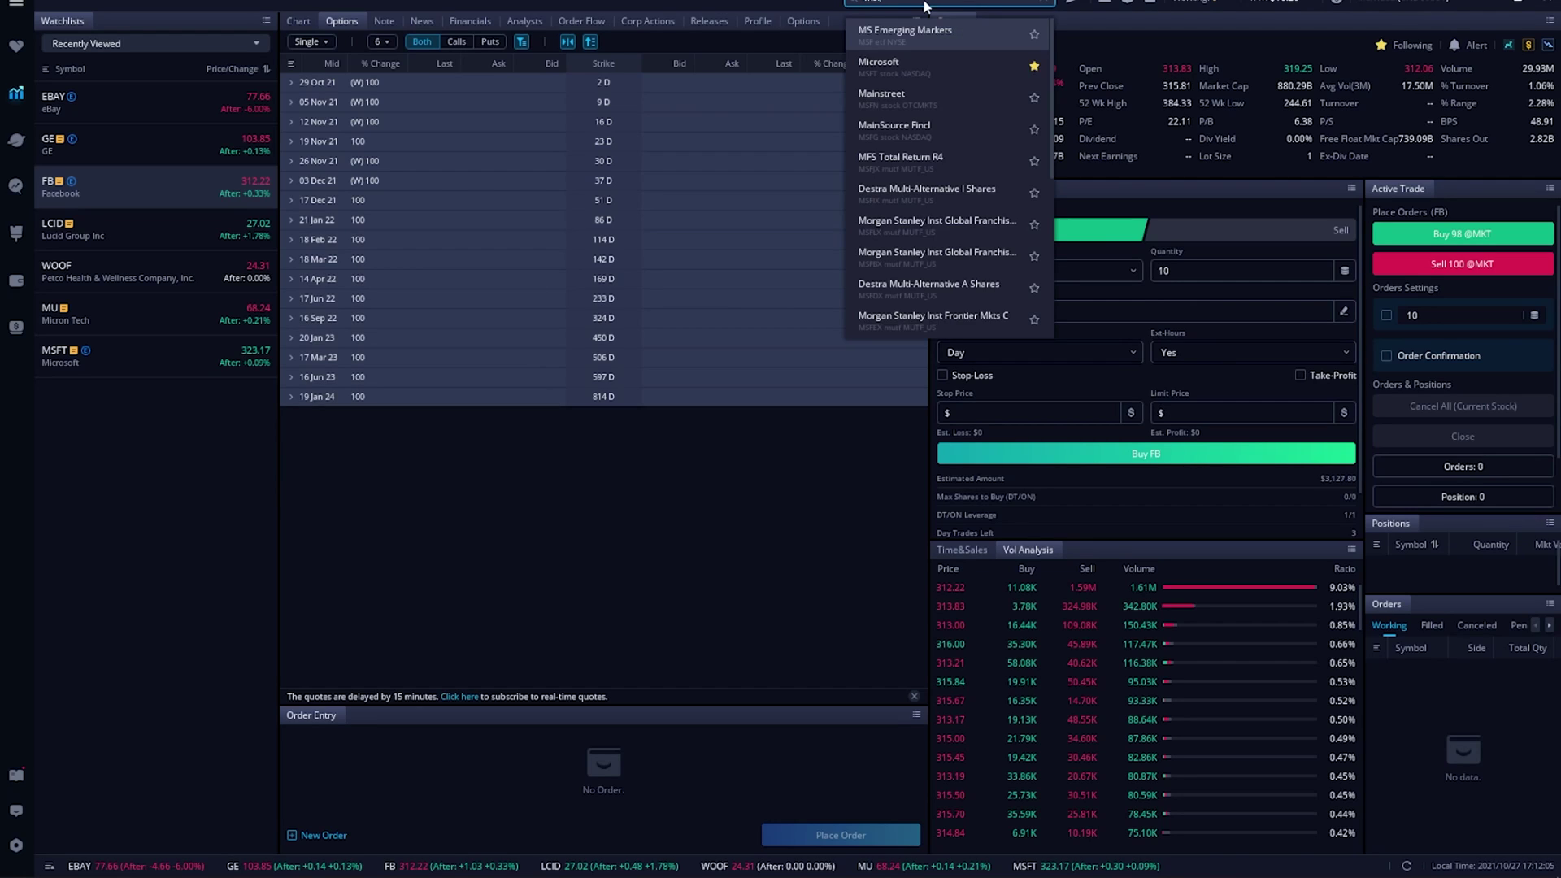
pyautogui.click(931, 32)
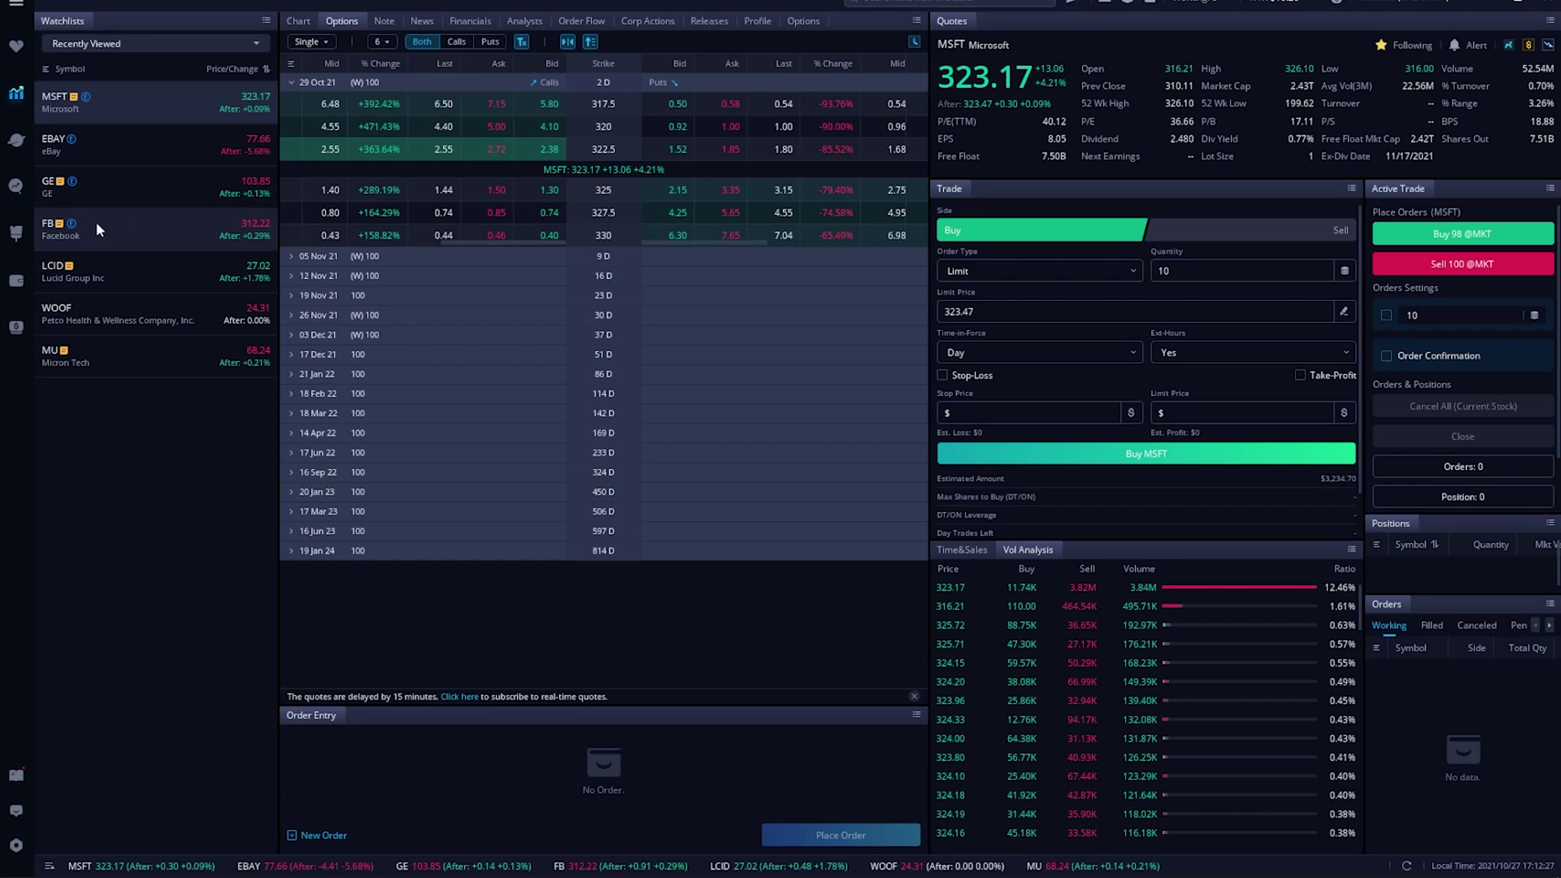
# Back in the options workspace, replace the COIN symbol with 'ebay' to load its chain.
pyautogui.click(17, 236)
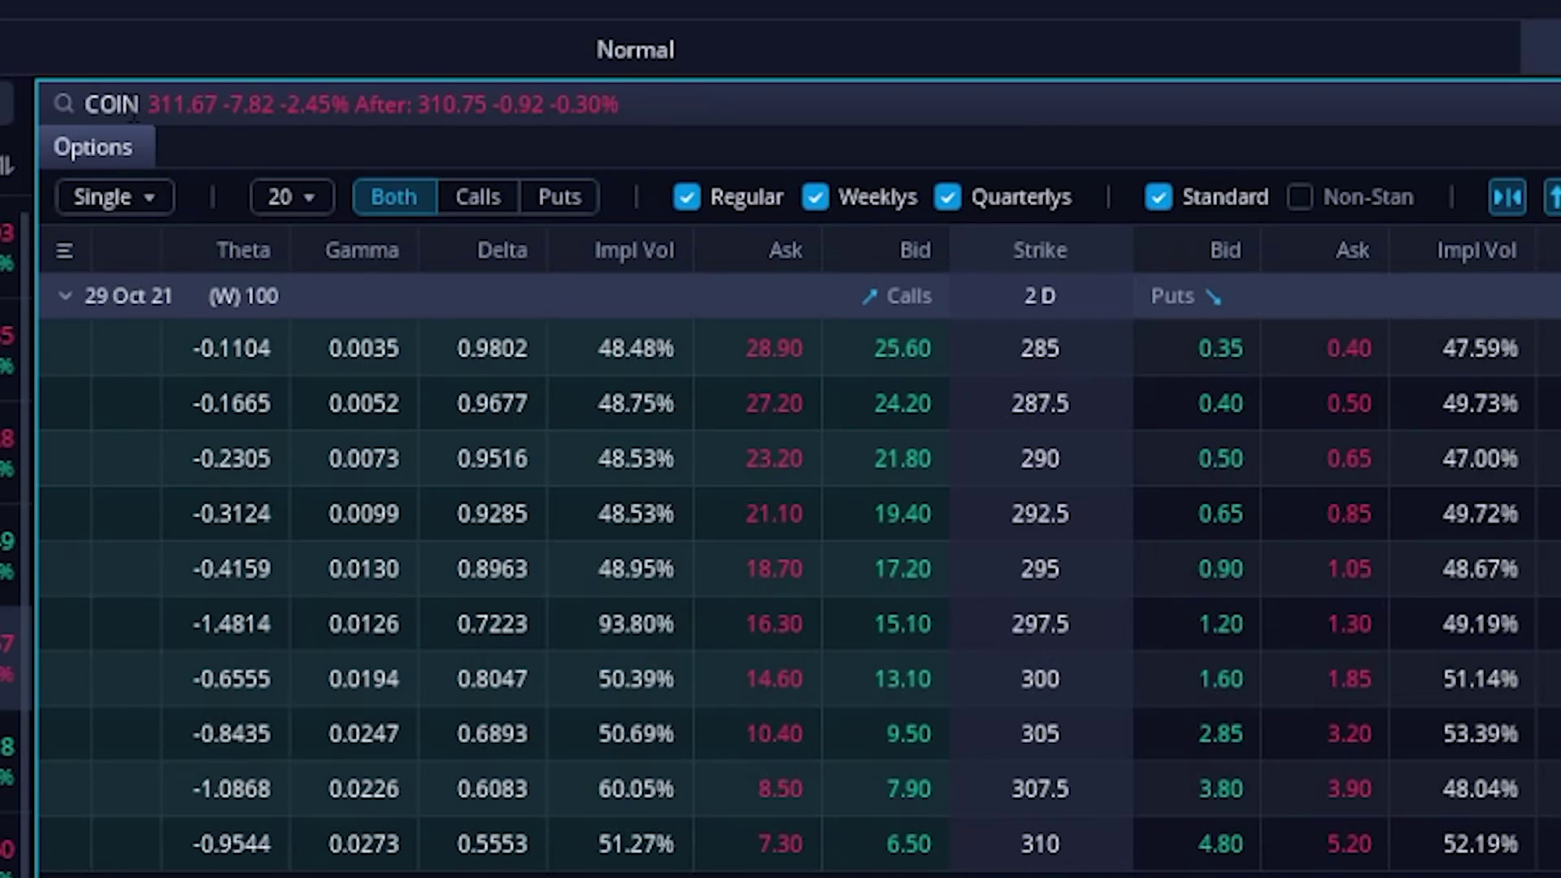
pyautogui.click(135, 106)
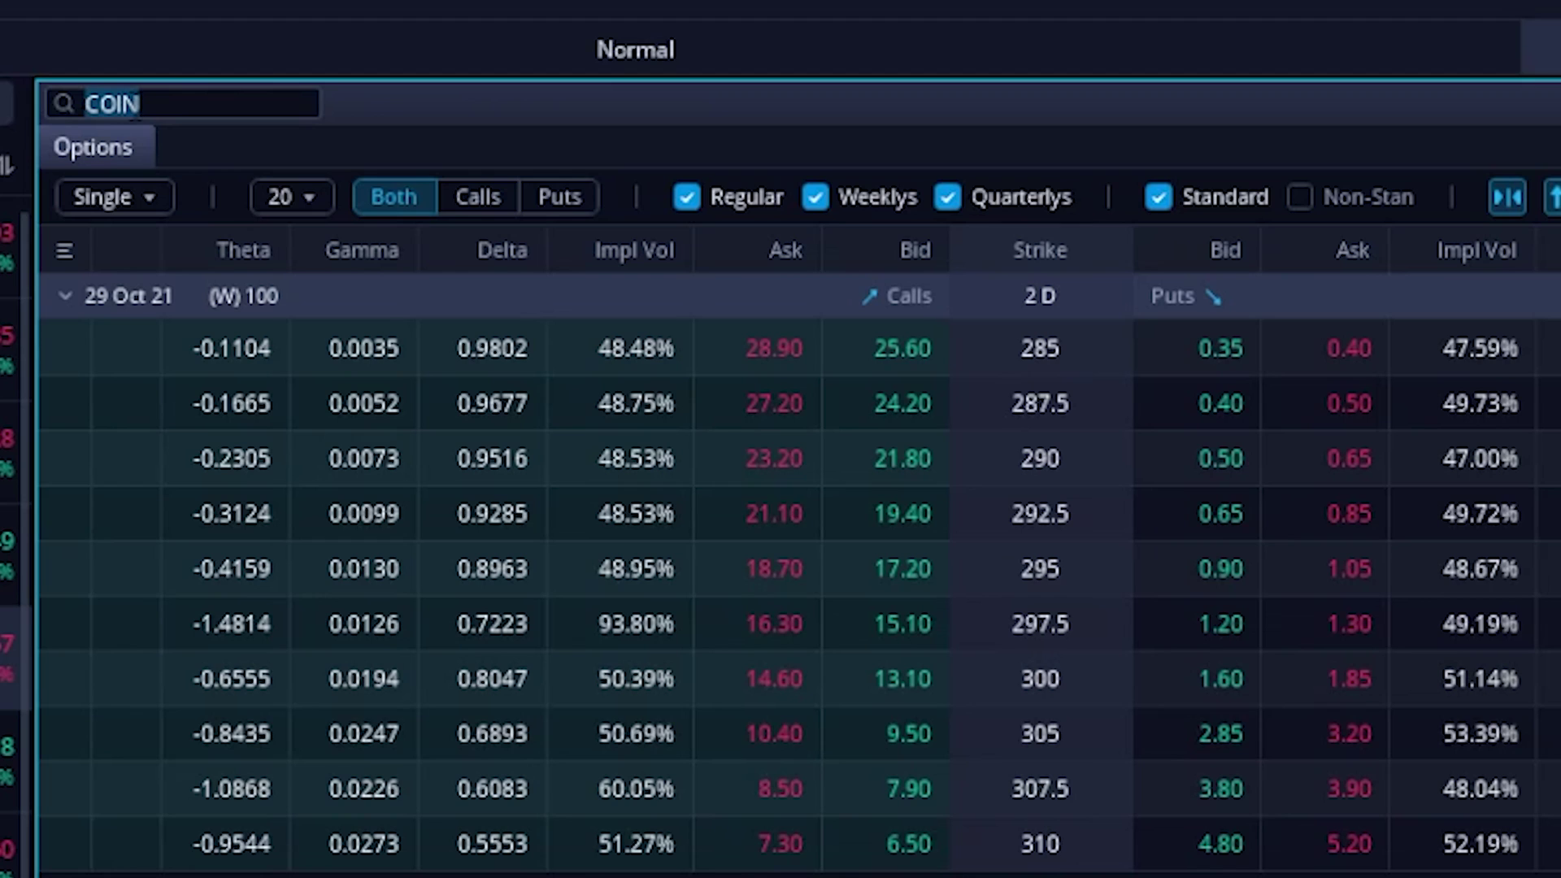
pyautogui.write('ebay')
pyautogui.press('Return')
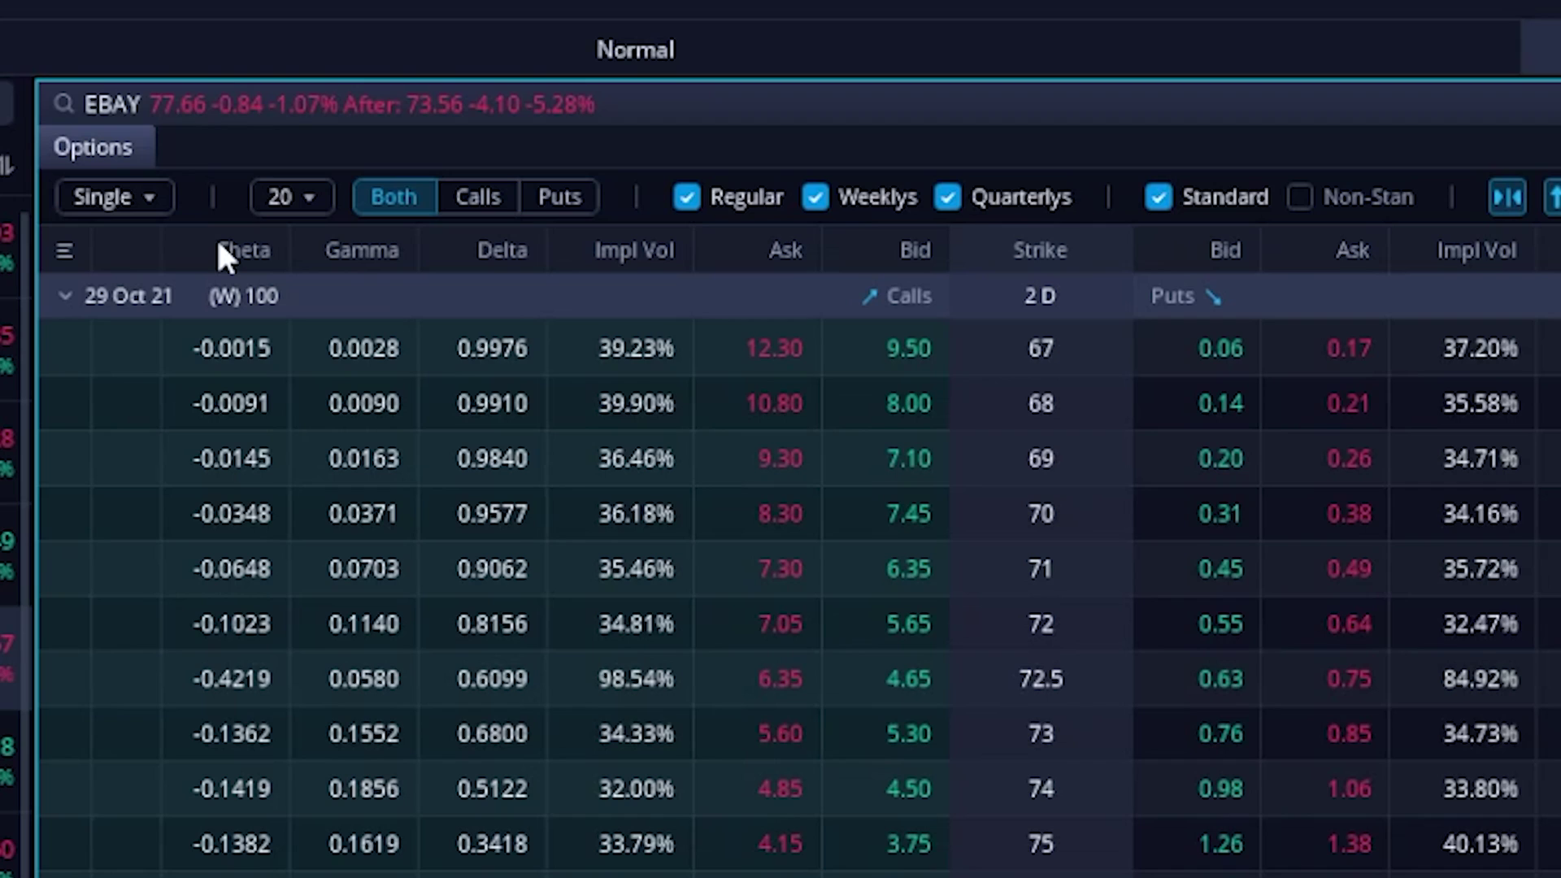
# Keep the Single strategy, cut the EBAY chain from 20 to 10 strikes, and show calls only.
pyautogui.click(159, 199)
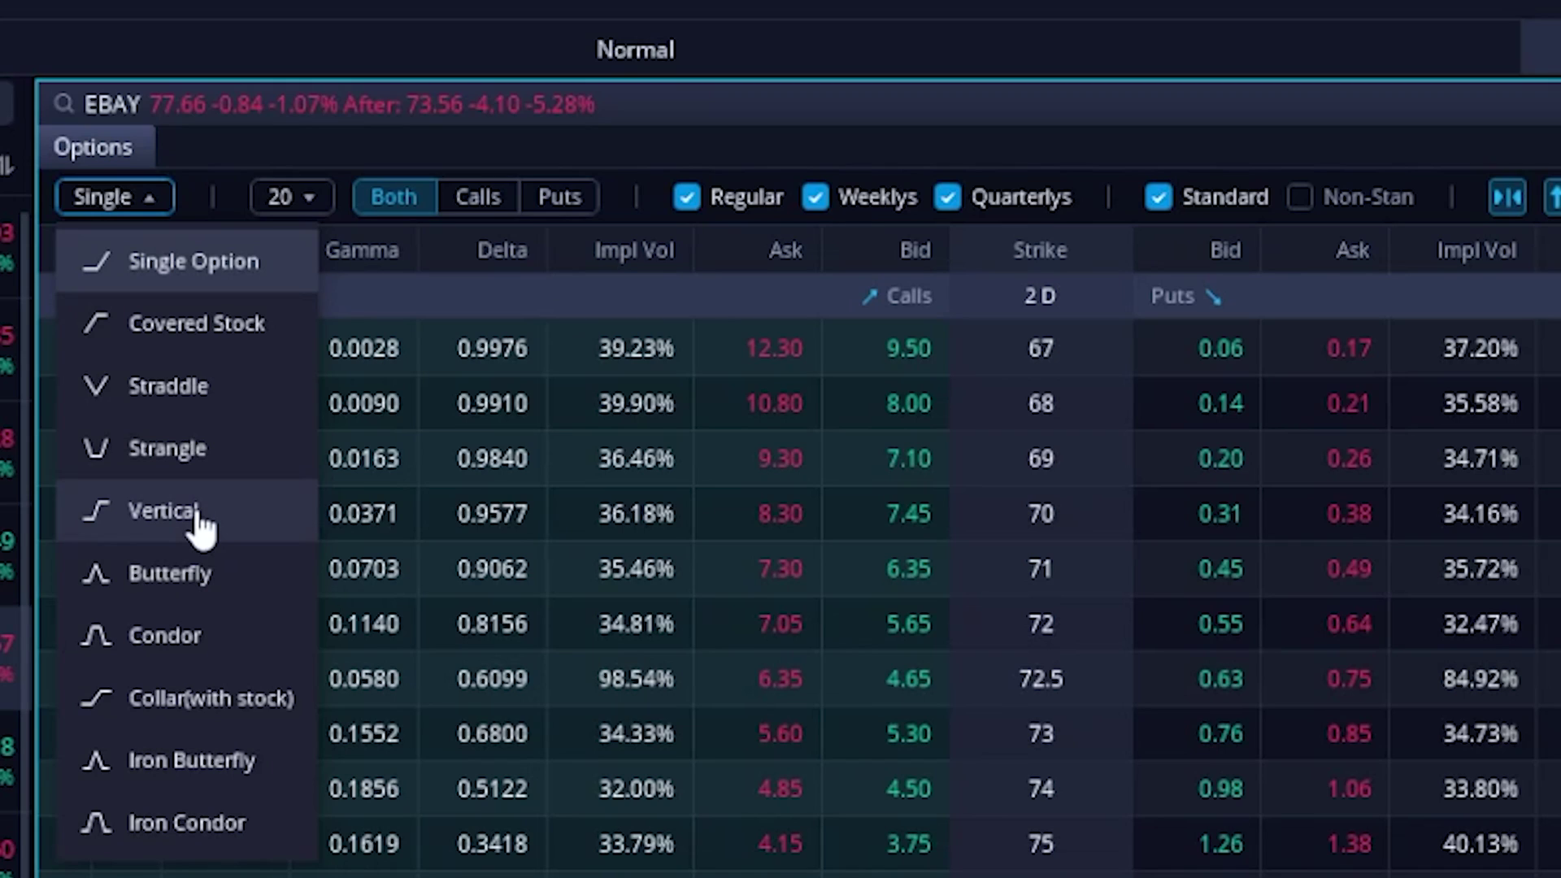
pyautogui.click(205, 187)
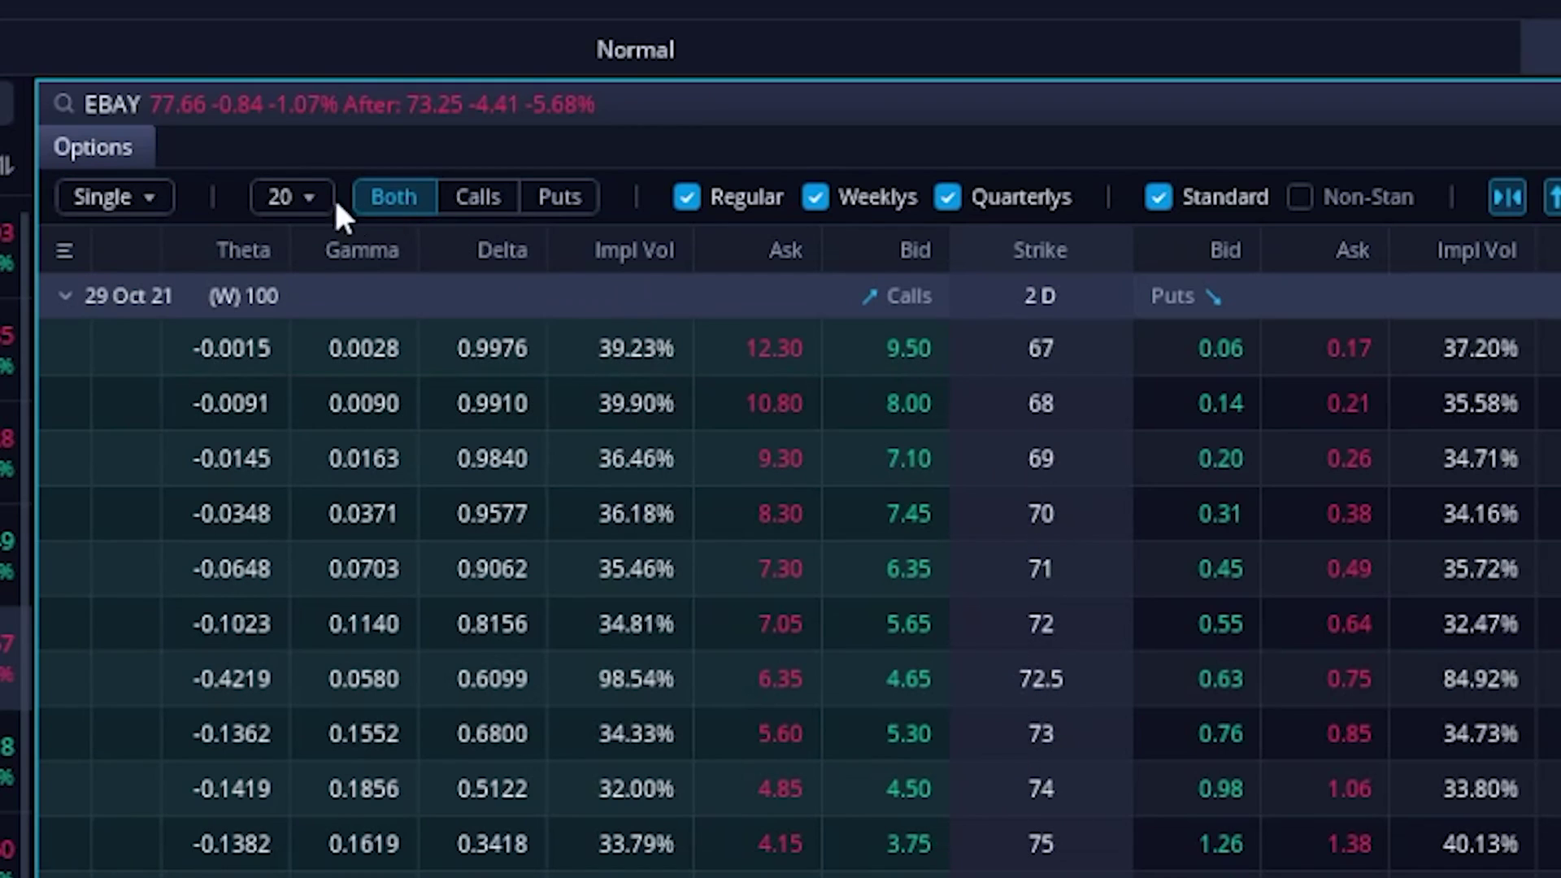
pyautogui.click(291, 197)
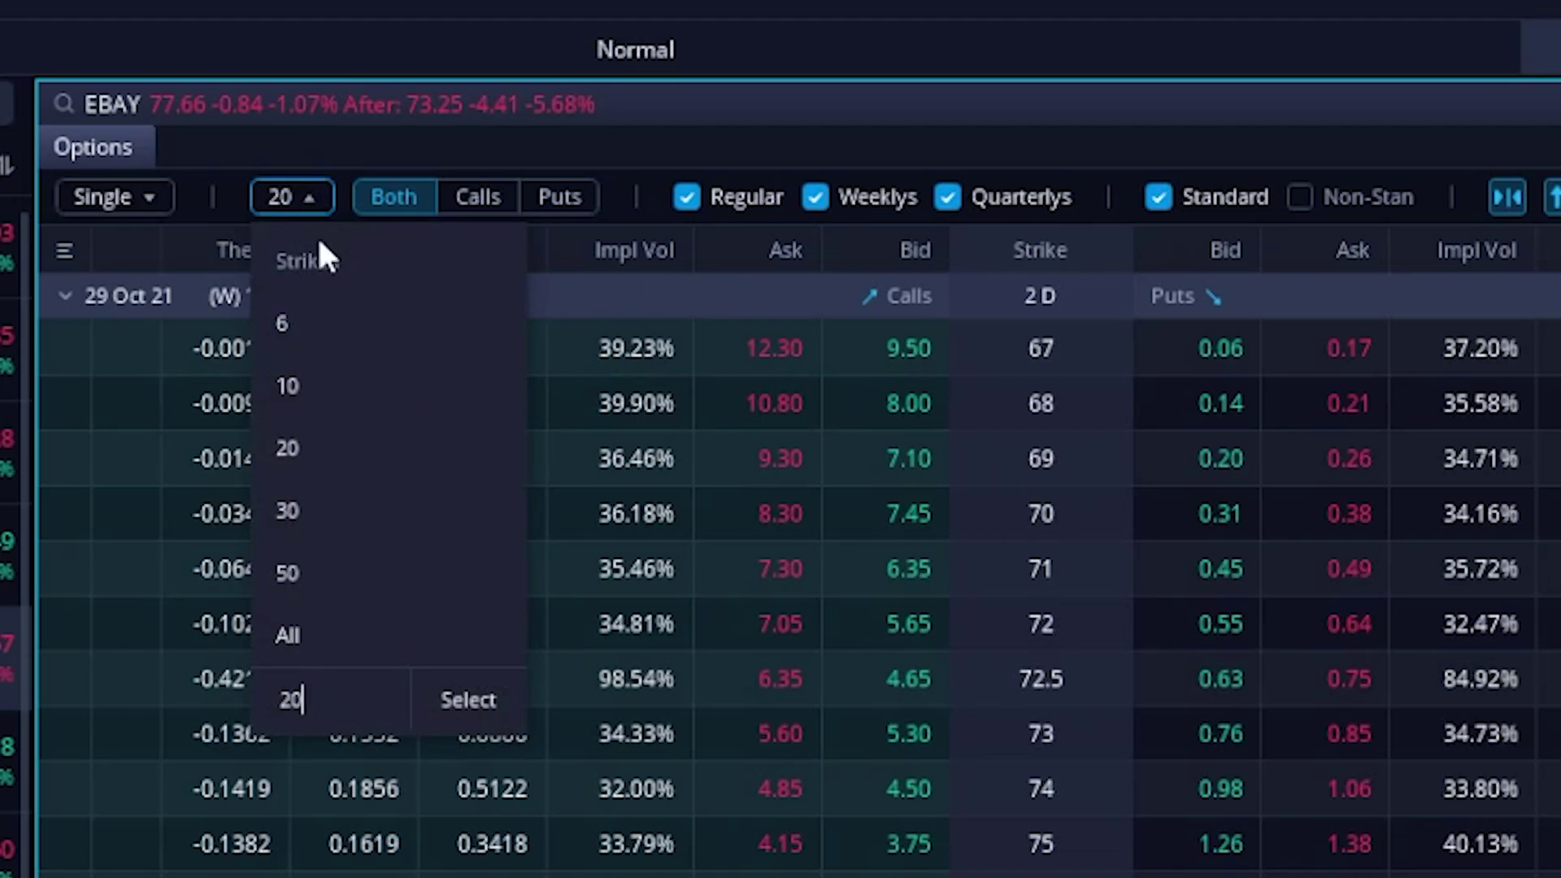
pyautogui.click(355, 374)
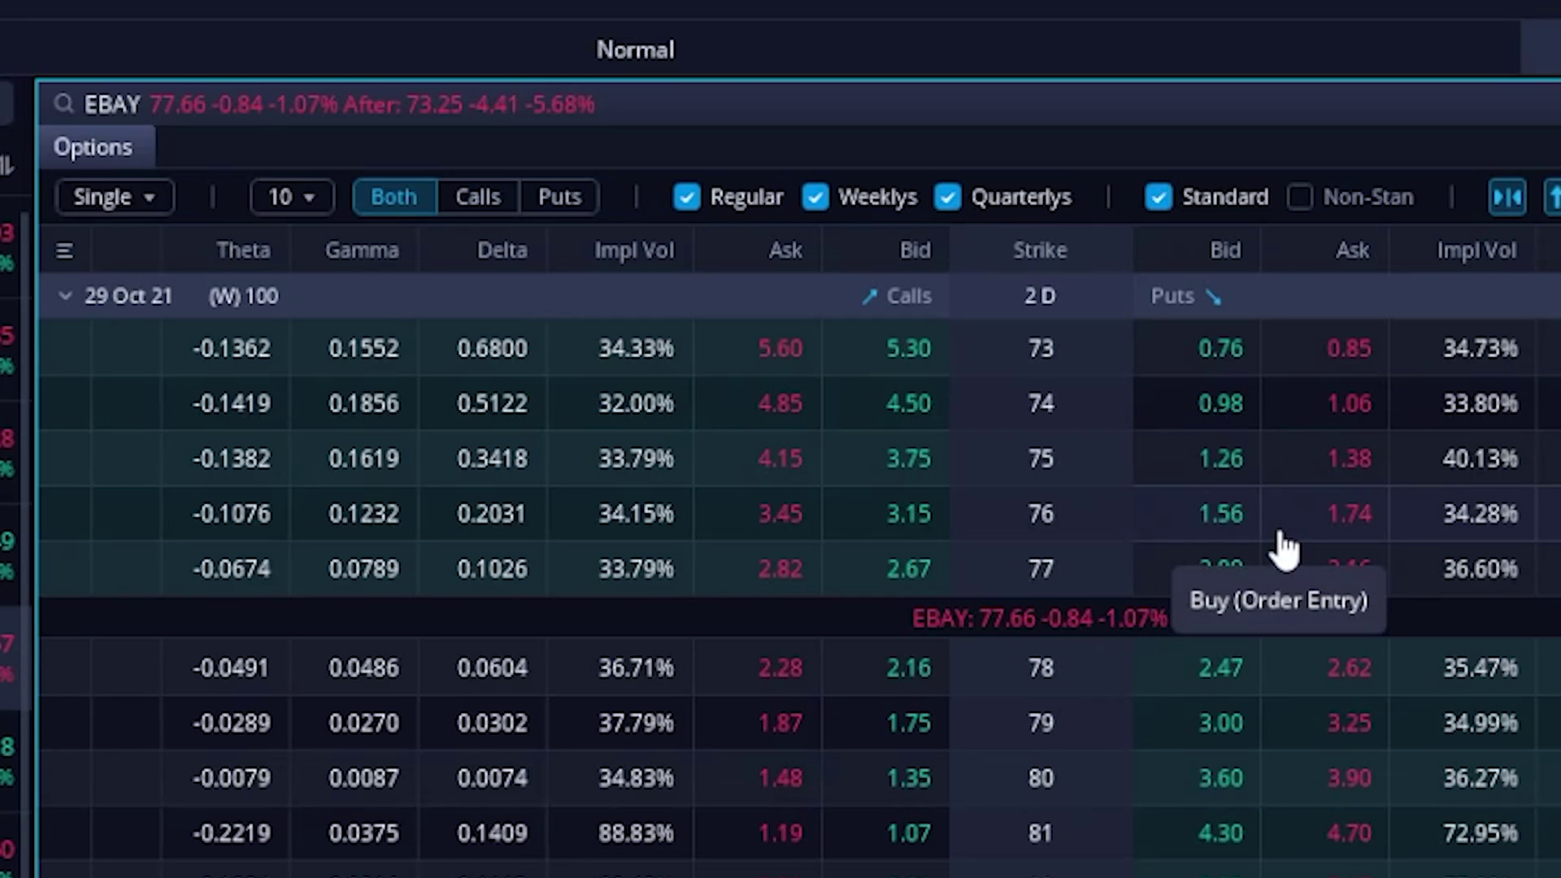
pyautogui.click(503, 203)
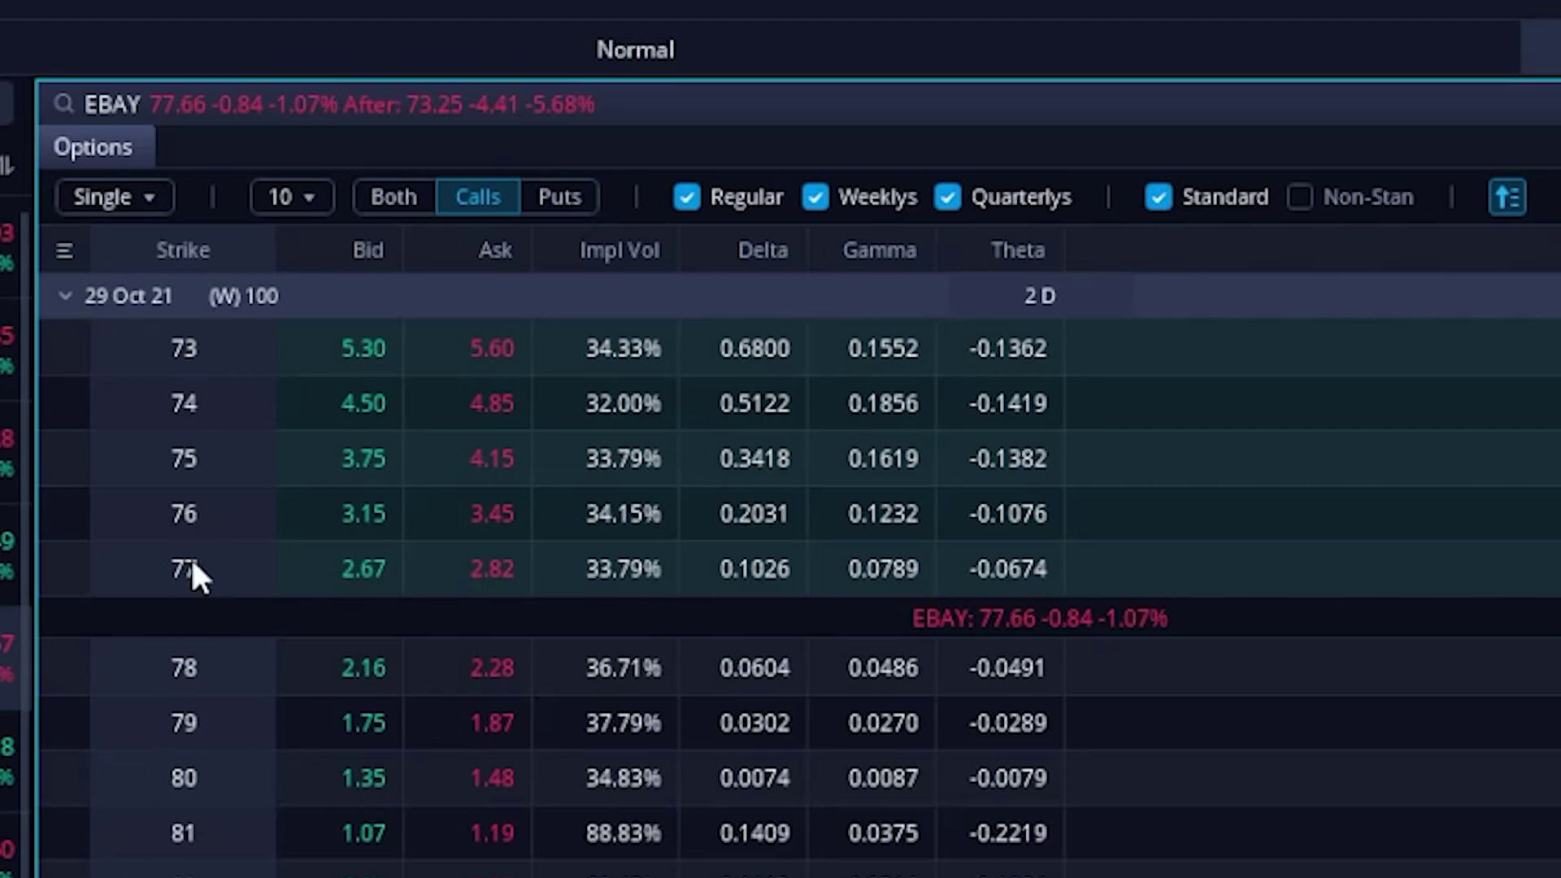
# Show only the EBAY puts, then switch the chain back to Both calls and puts.
pyautogui.click(567, 203)
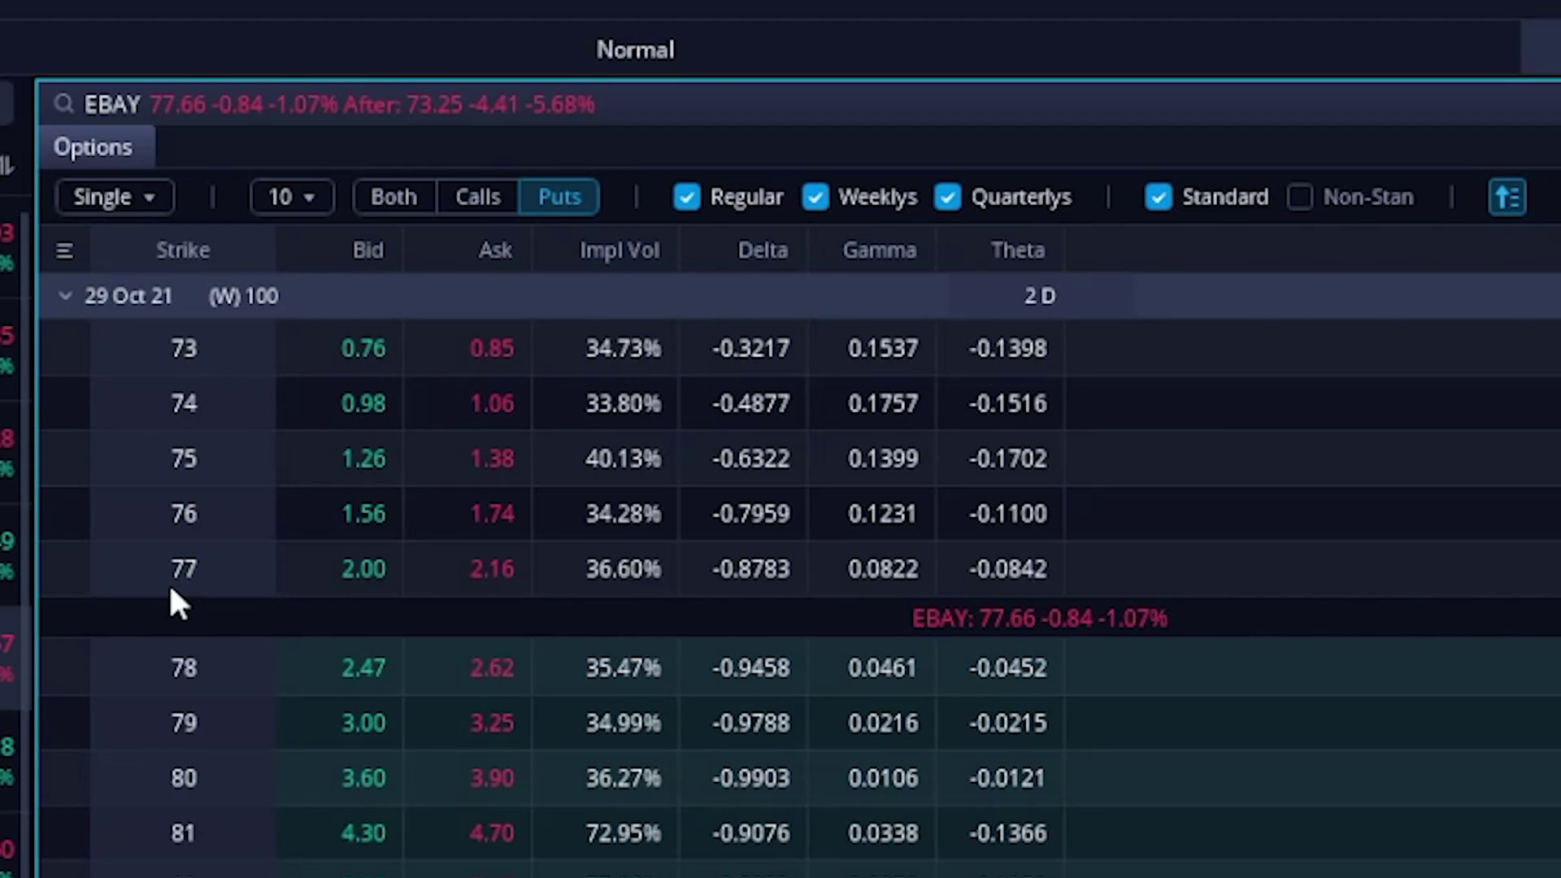
pyautogui.click(379, 205)
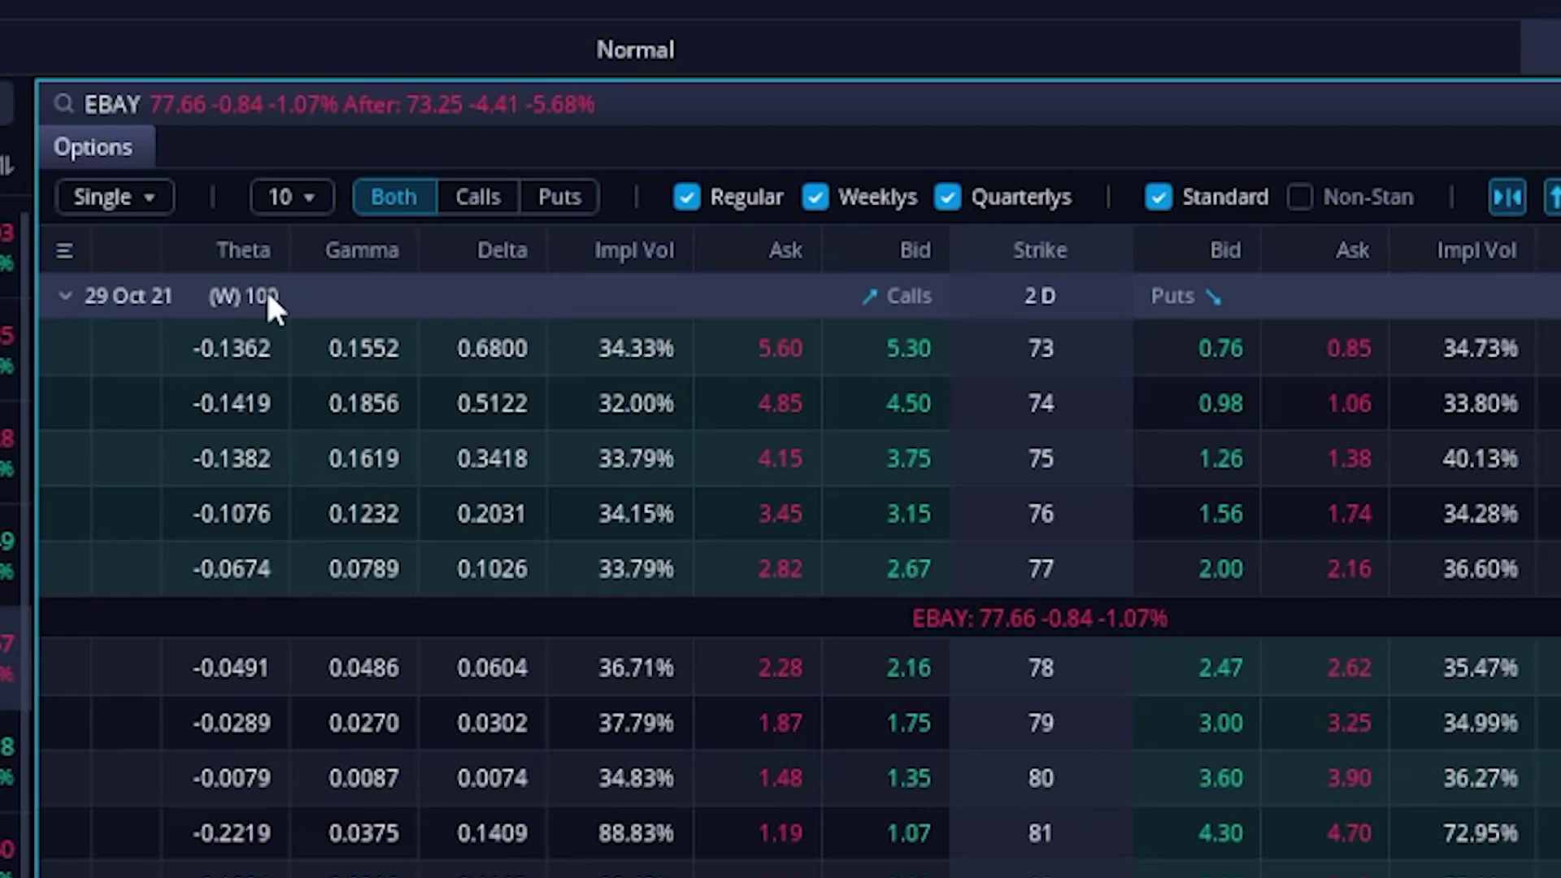
# Tick Non-Standard so the EBAY chain includes non-standard deliverable contracts.
pyautogui.click(1300, 199)
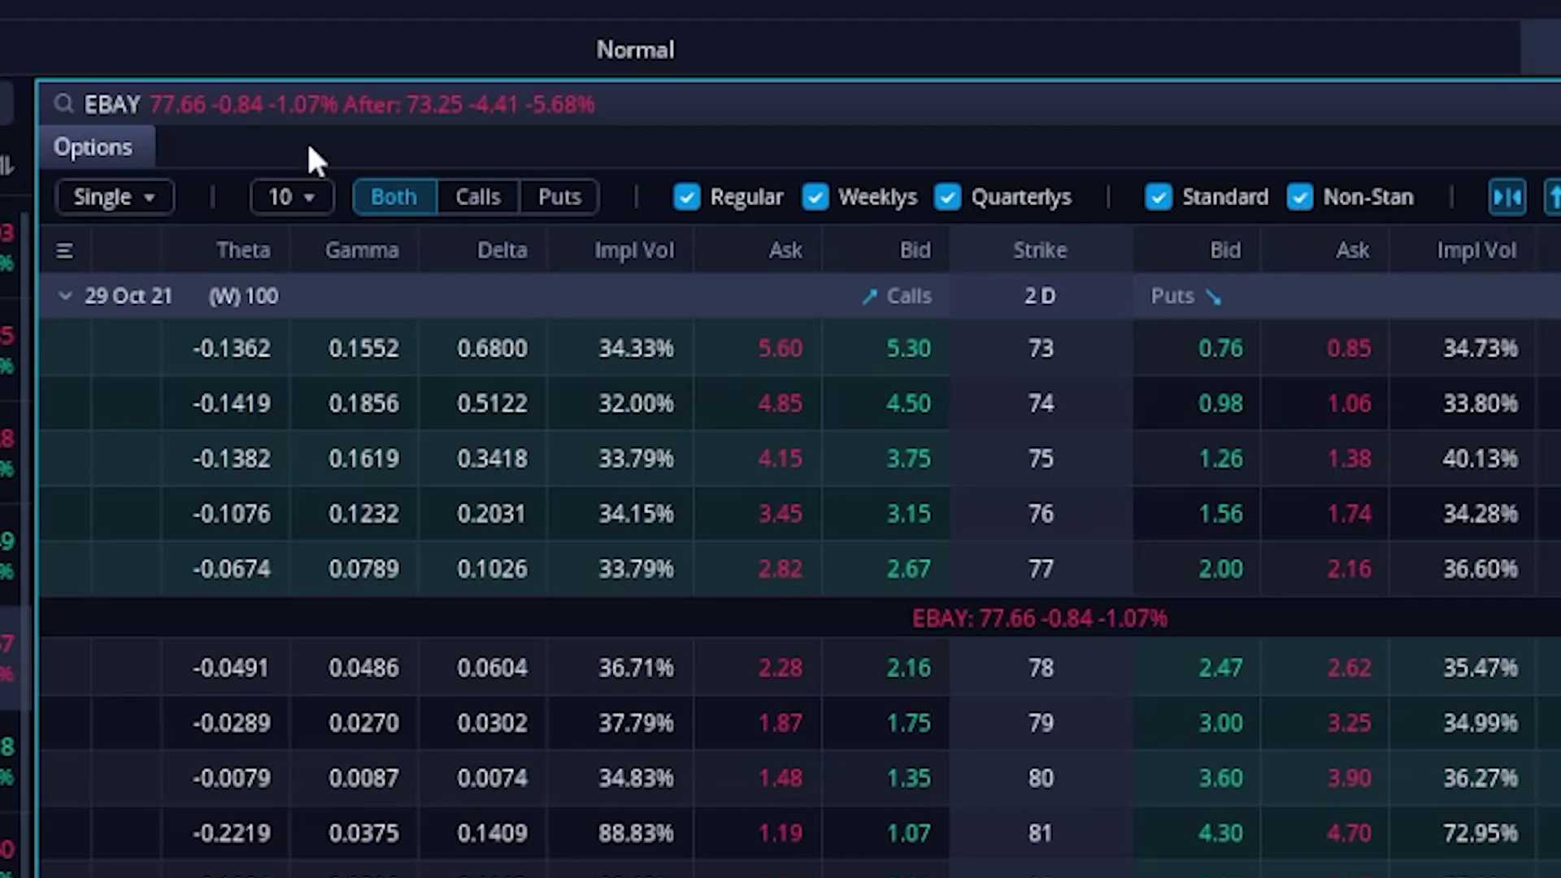
# Replace the EBAY symbol with 'ge' to load the GE option chain.
pyautogui.click(130, 94)
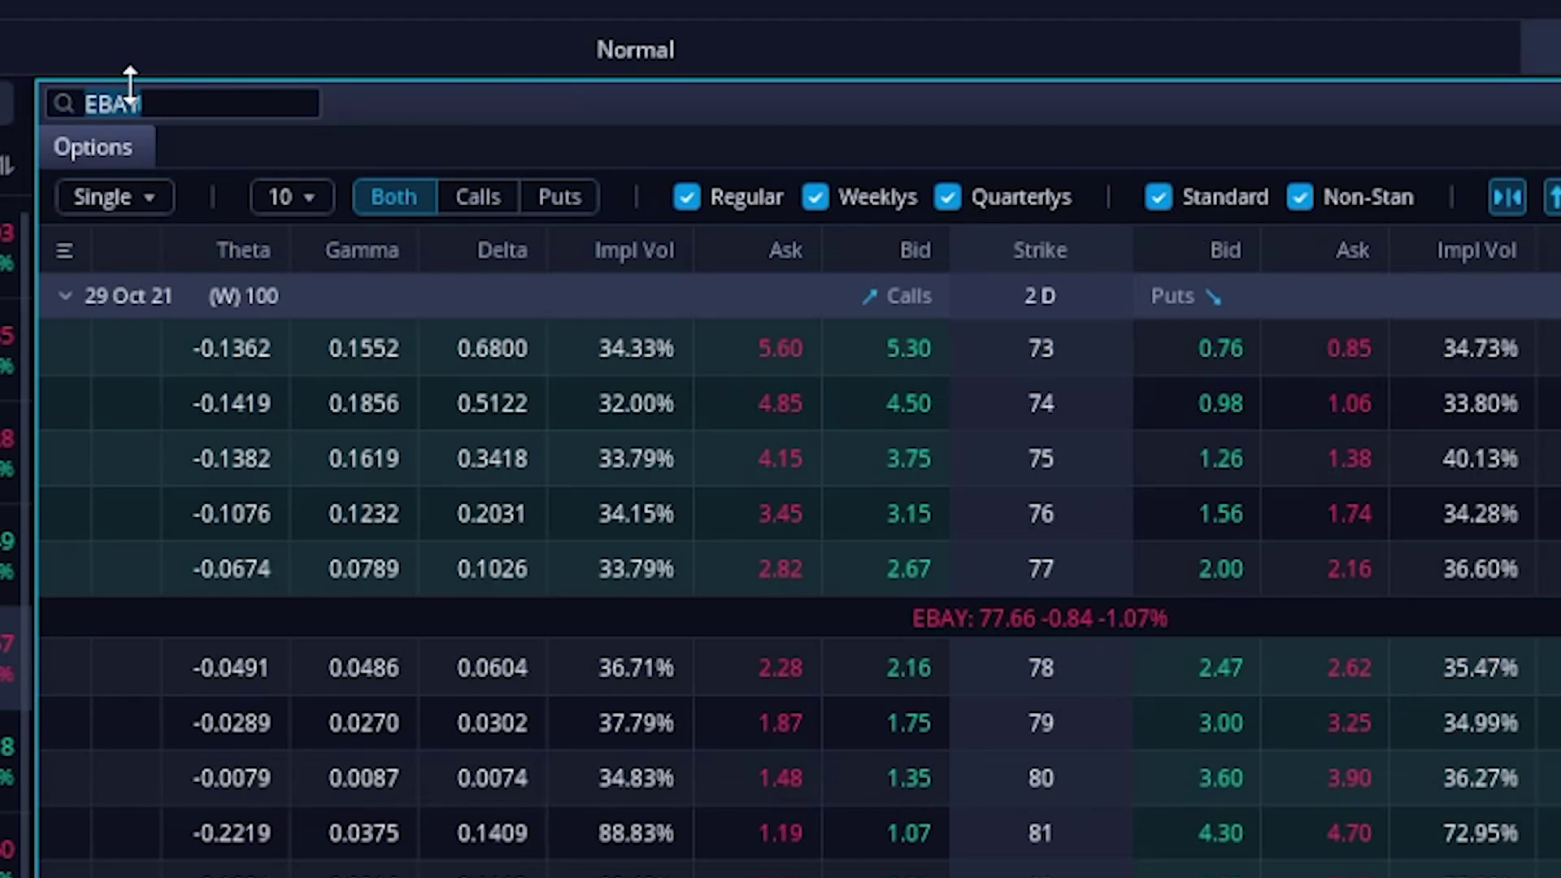
pyautogui.write('ge')
pyautogui.press('Return')
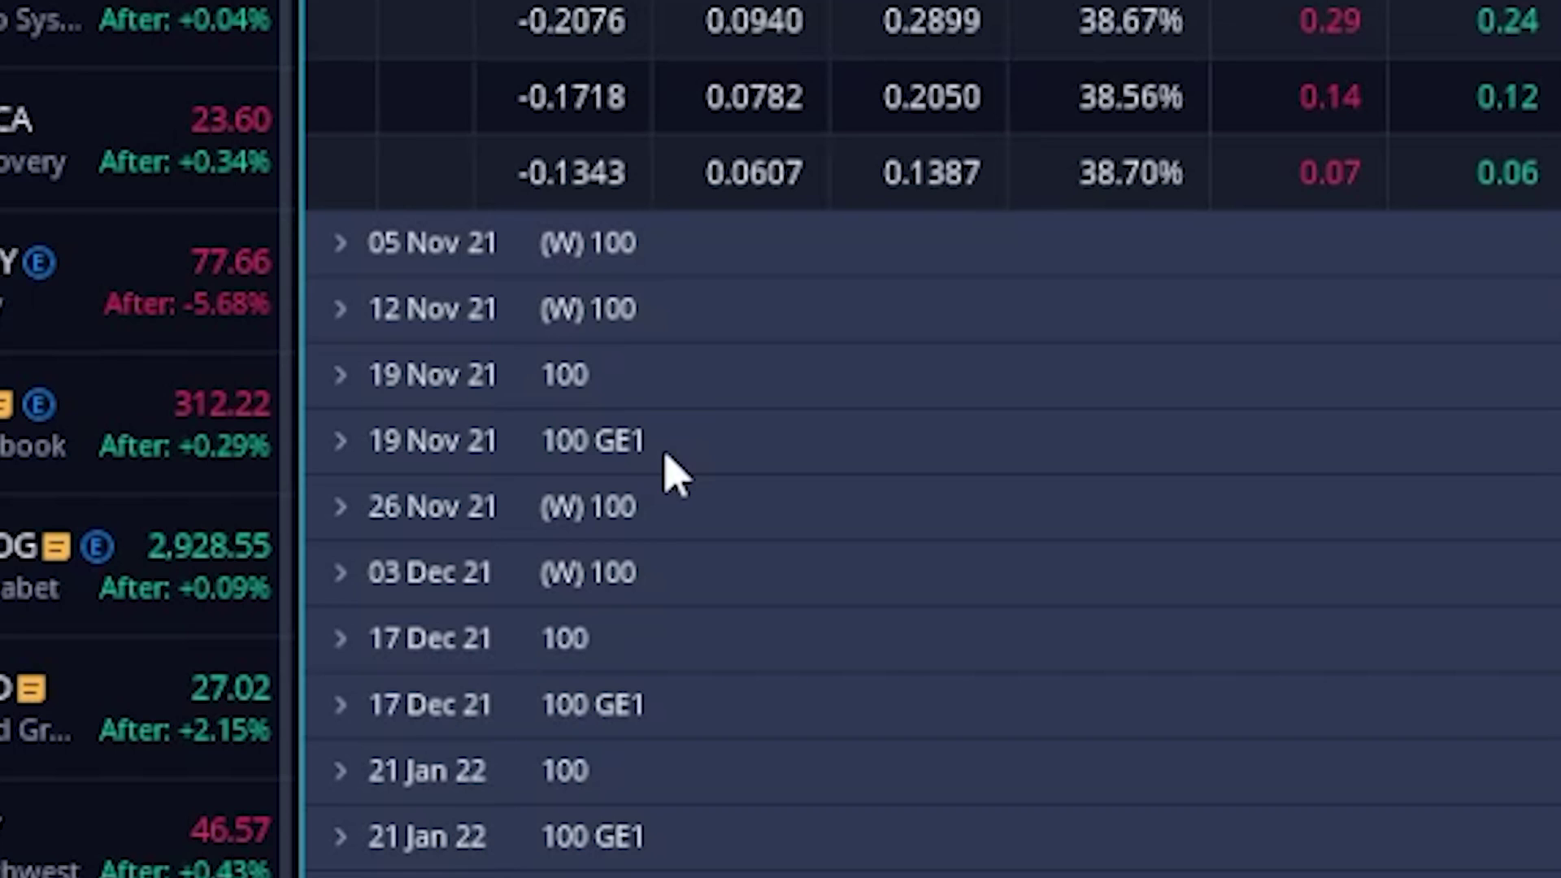
# Expand the 19 Nov 21 GE expiry and uncheck Non-Standard to show standard contracts only.
pyautogui.click(352, 447)
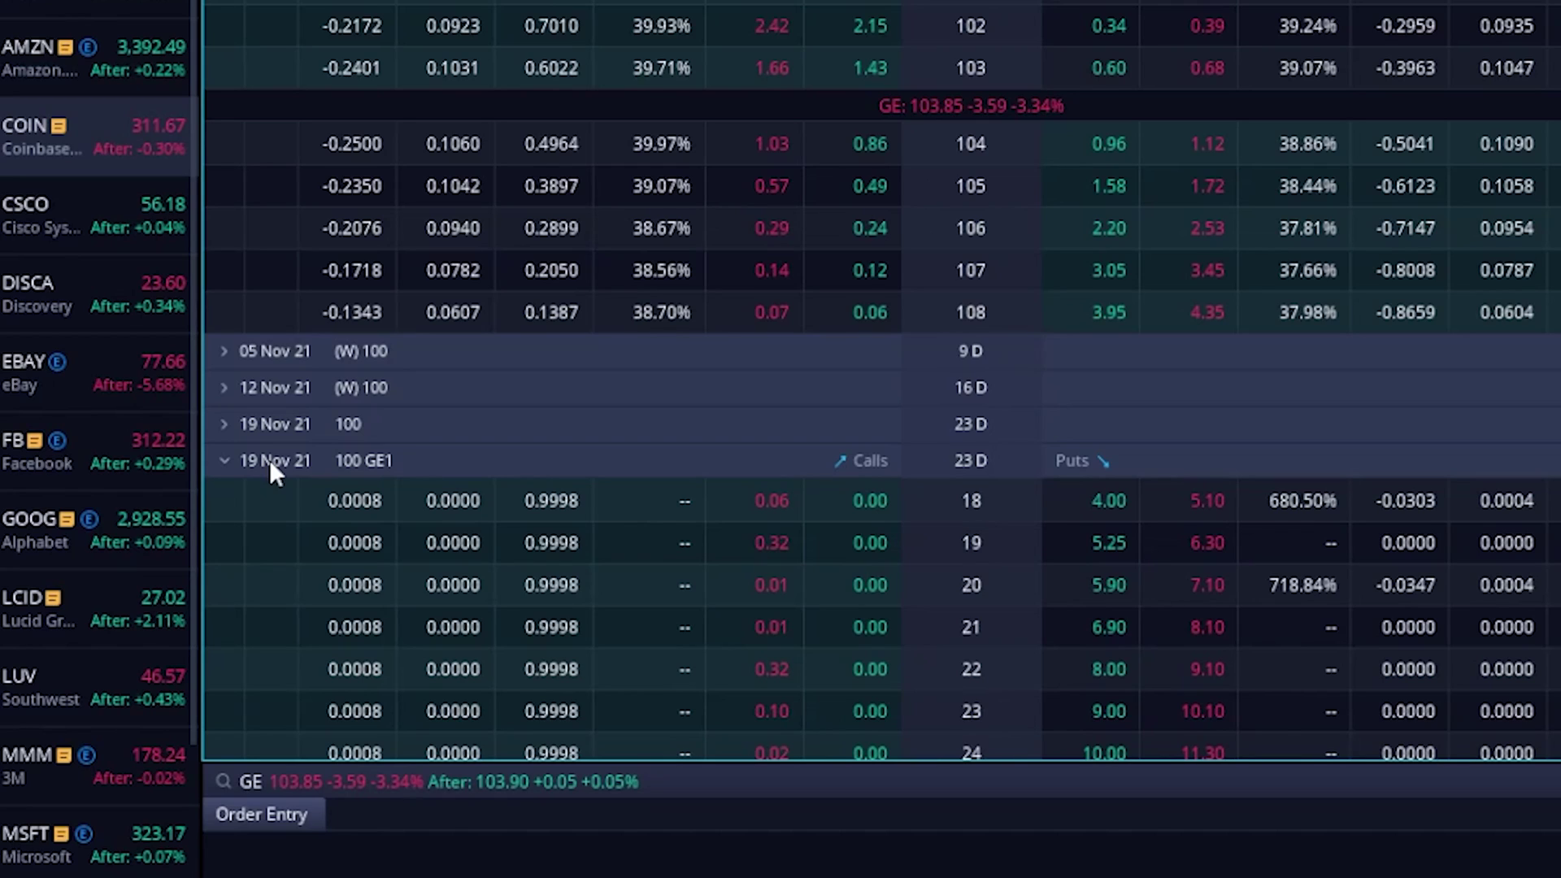
pyautogui.scroll(-5, 813, 565)
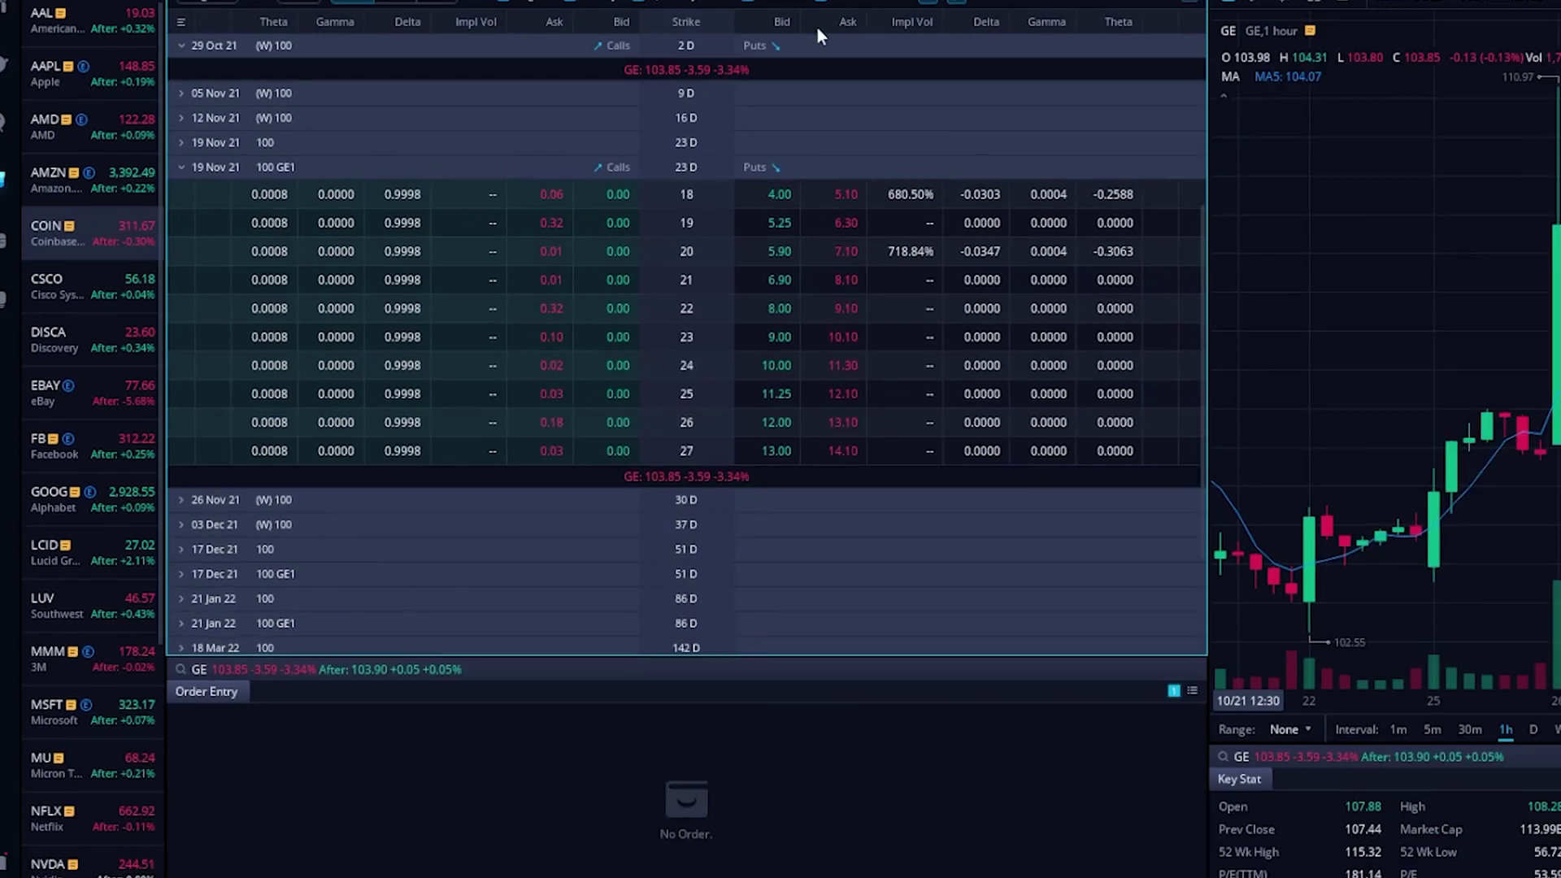
pyautogui.click(672, 84)
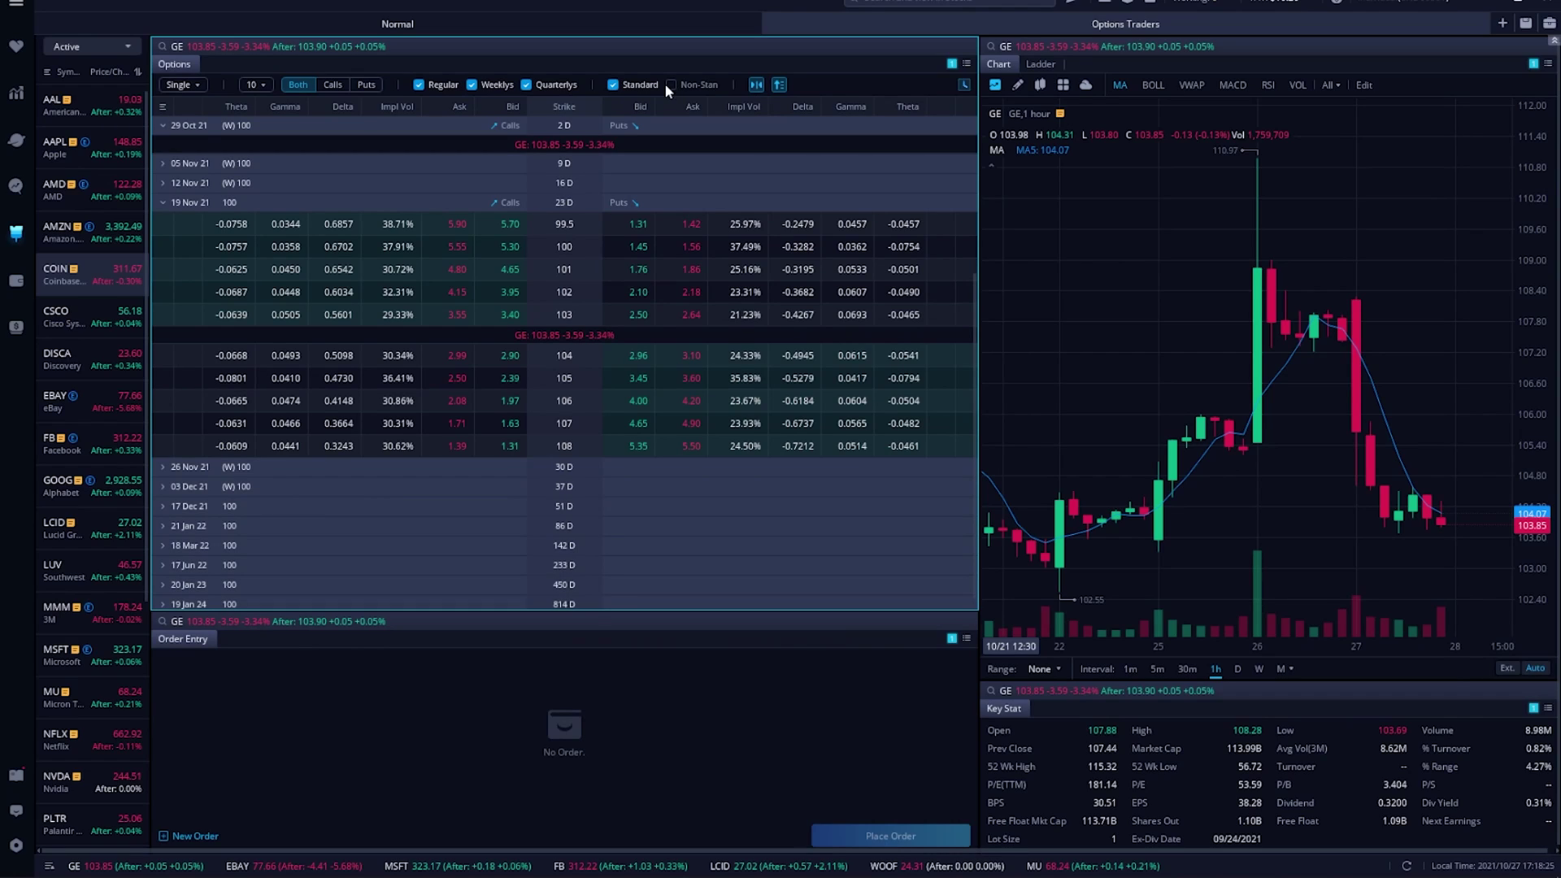
# Search 'ebay' in the symbol box and pick eBay from the suggestions.
pyautogui.click(177, 48)
pyautogui.write('eba')
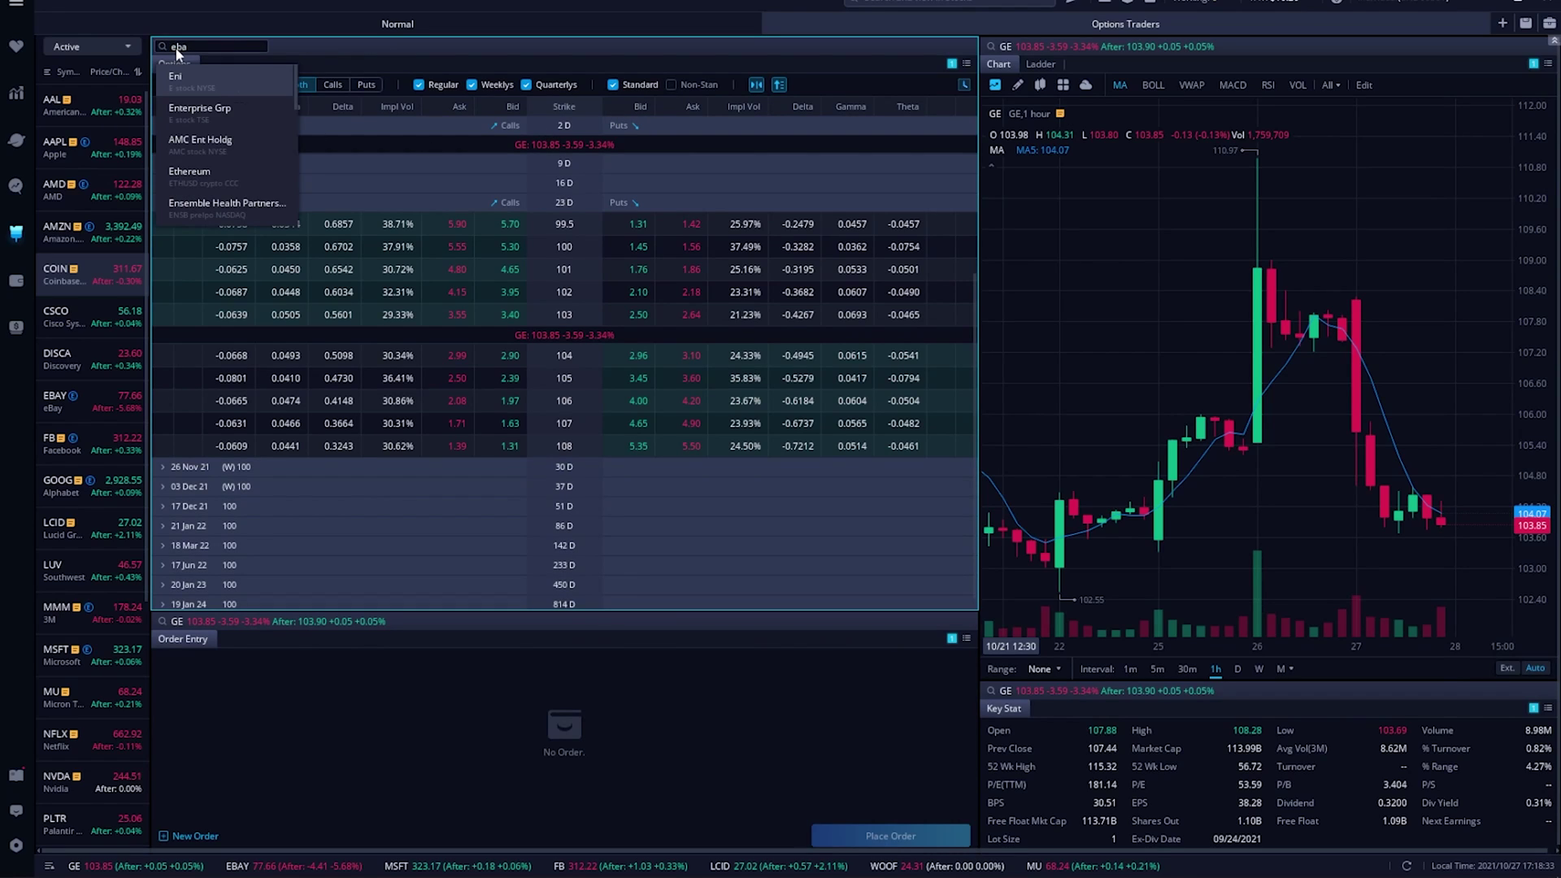
pyautogui.write('y')
pyautogui.click(180, 77)
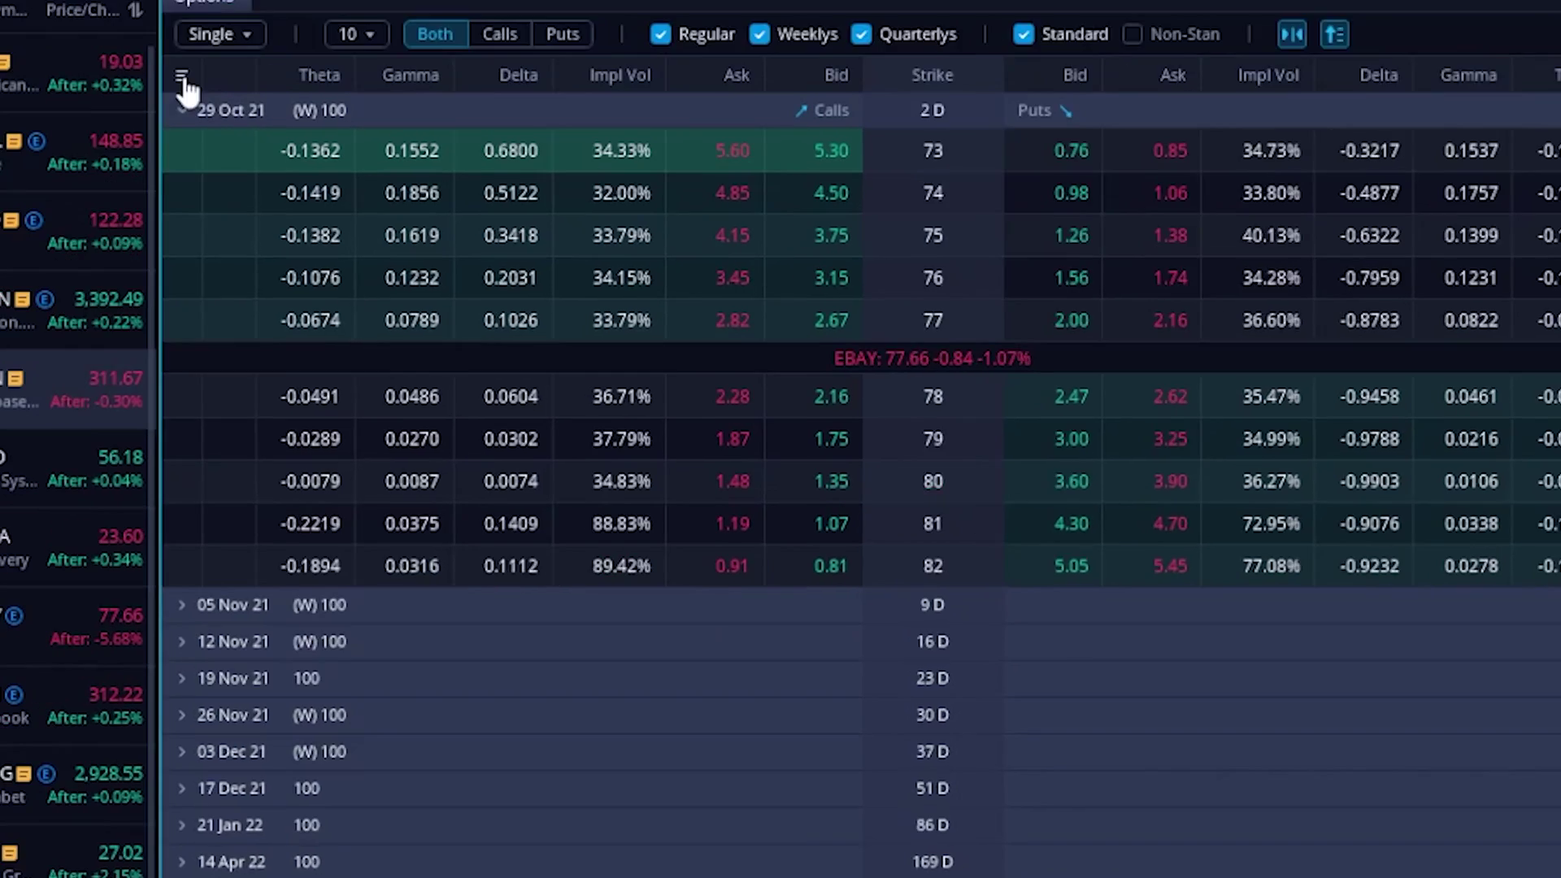
pyautogui.click(96, 136)
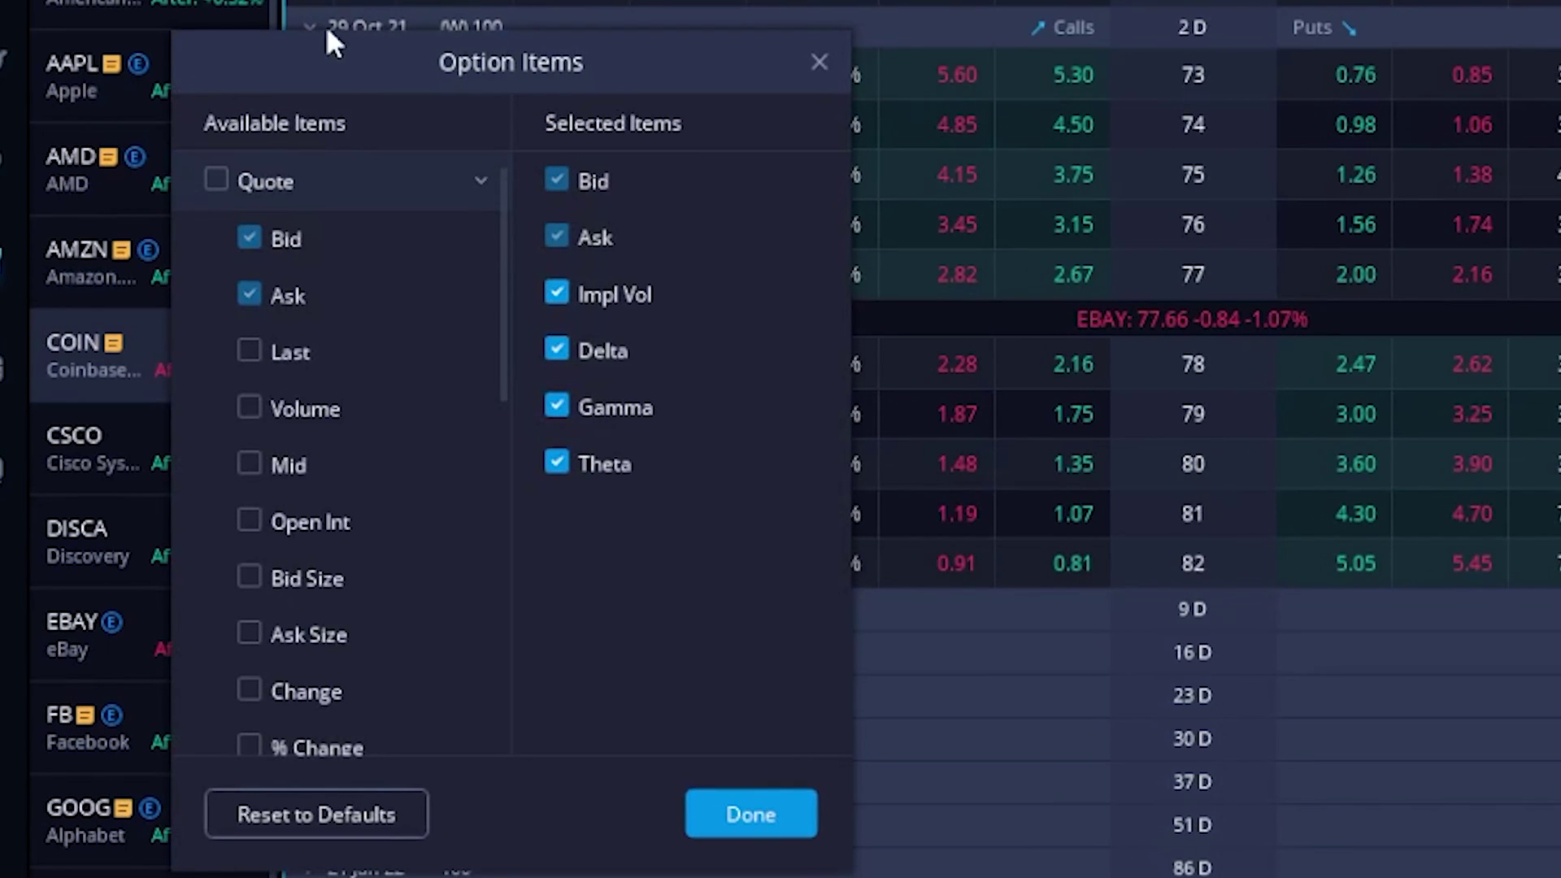
pyautogui.scroll(-1, 354, 449)
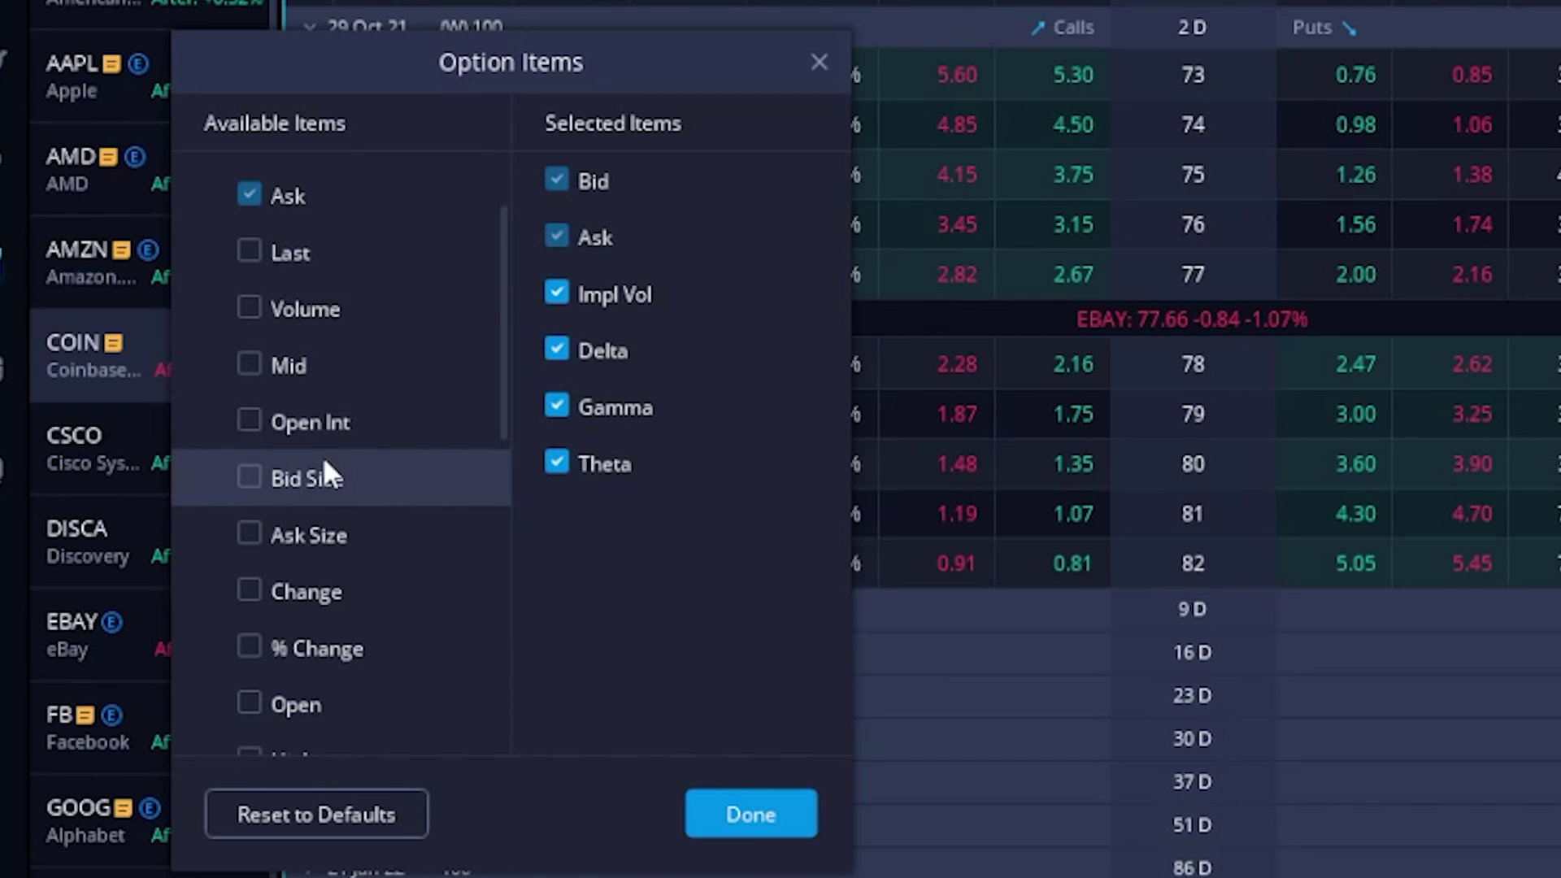
pyautogui.scroll(-1, 322, 602)
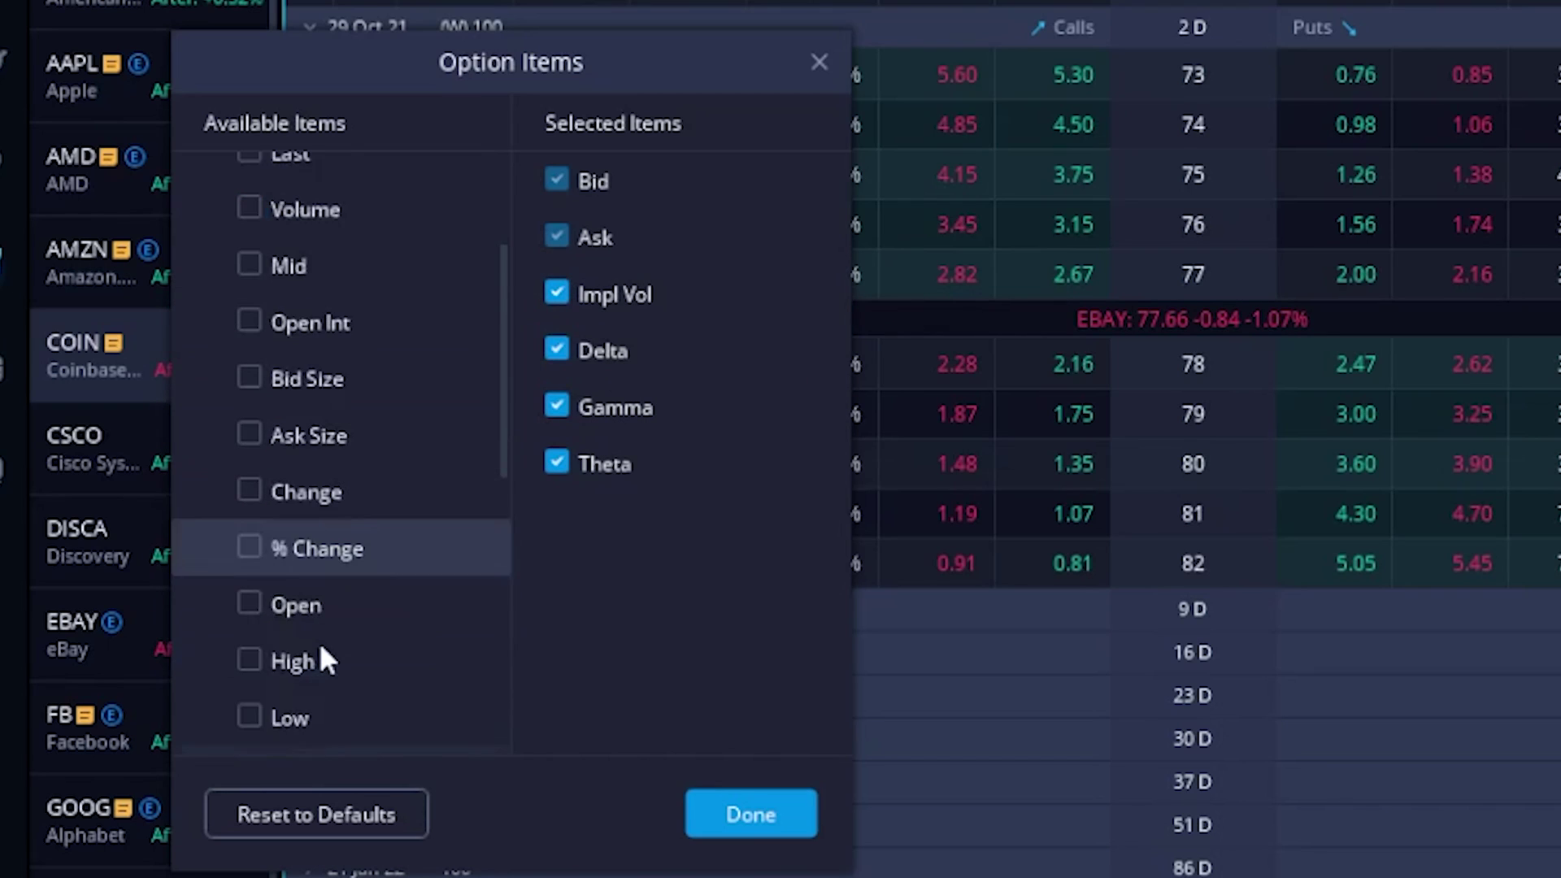
pyautogui.scroll(-2, 317, 598)
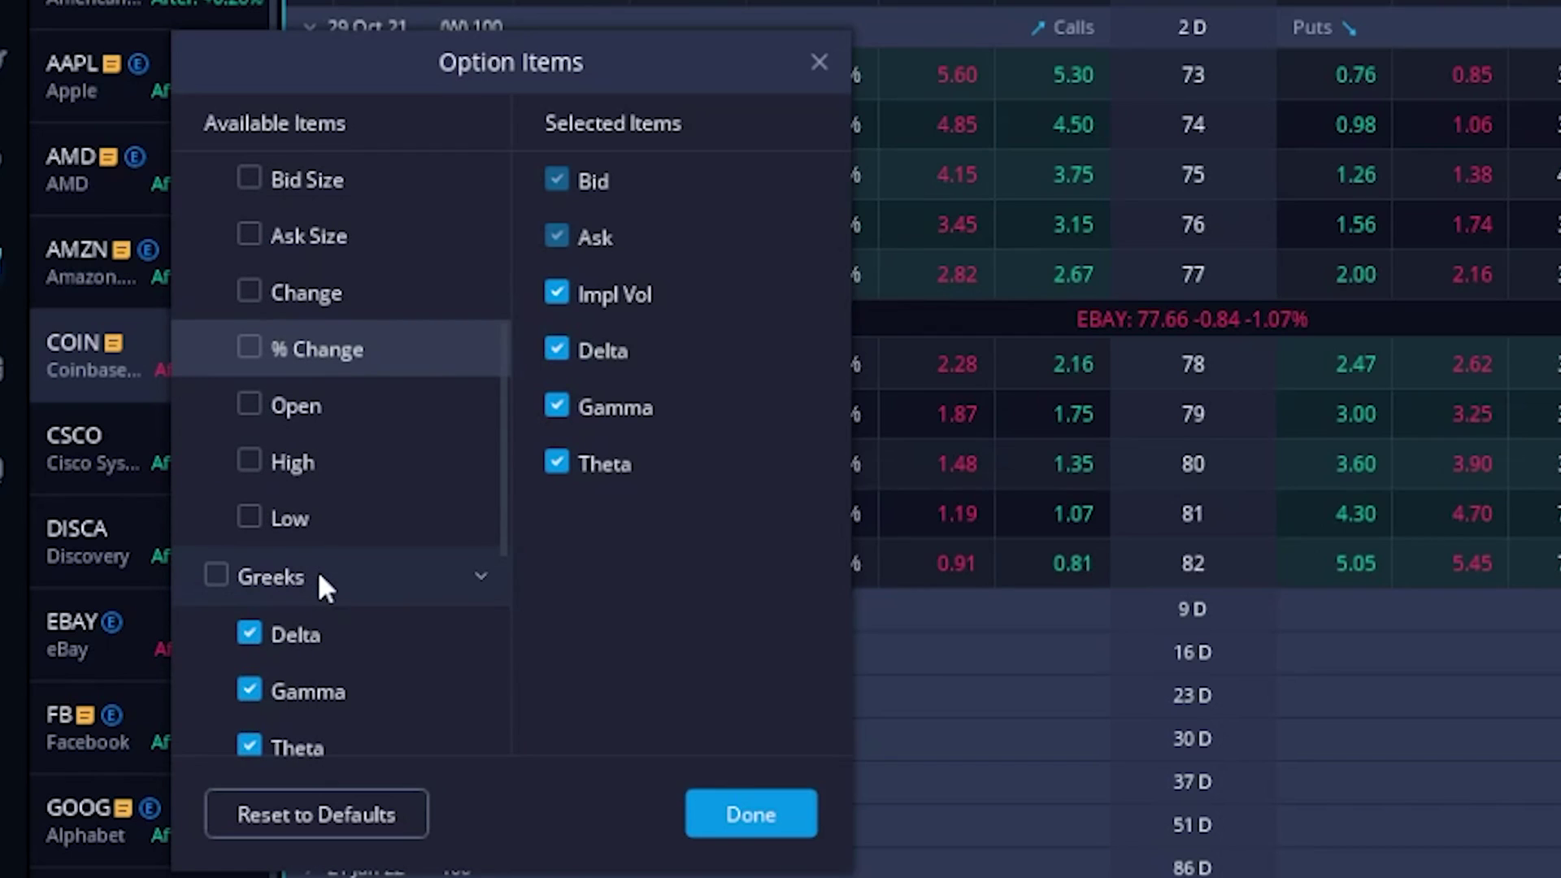
pyautogui.click(767, 834)
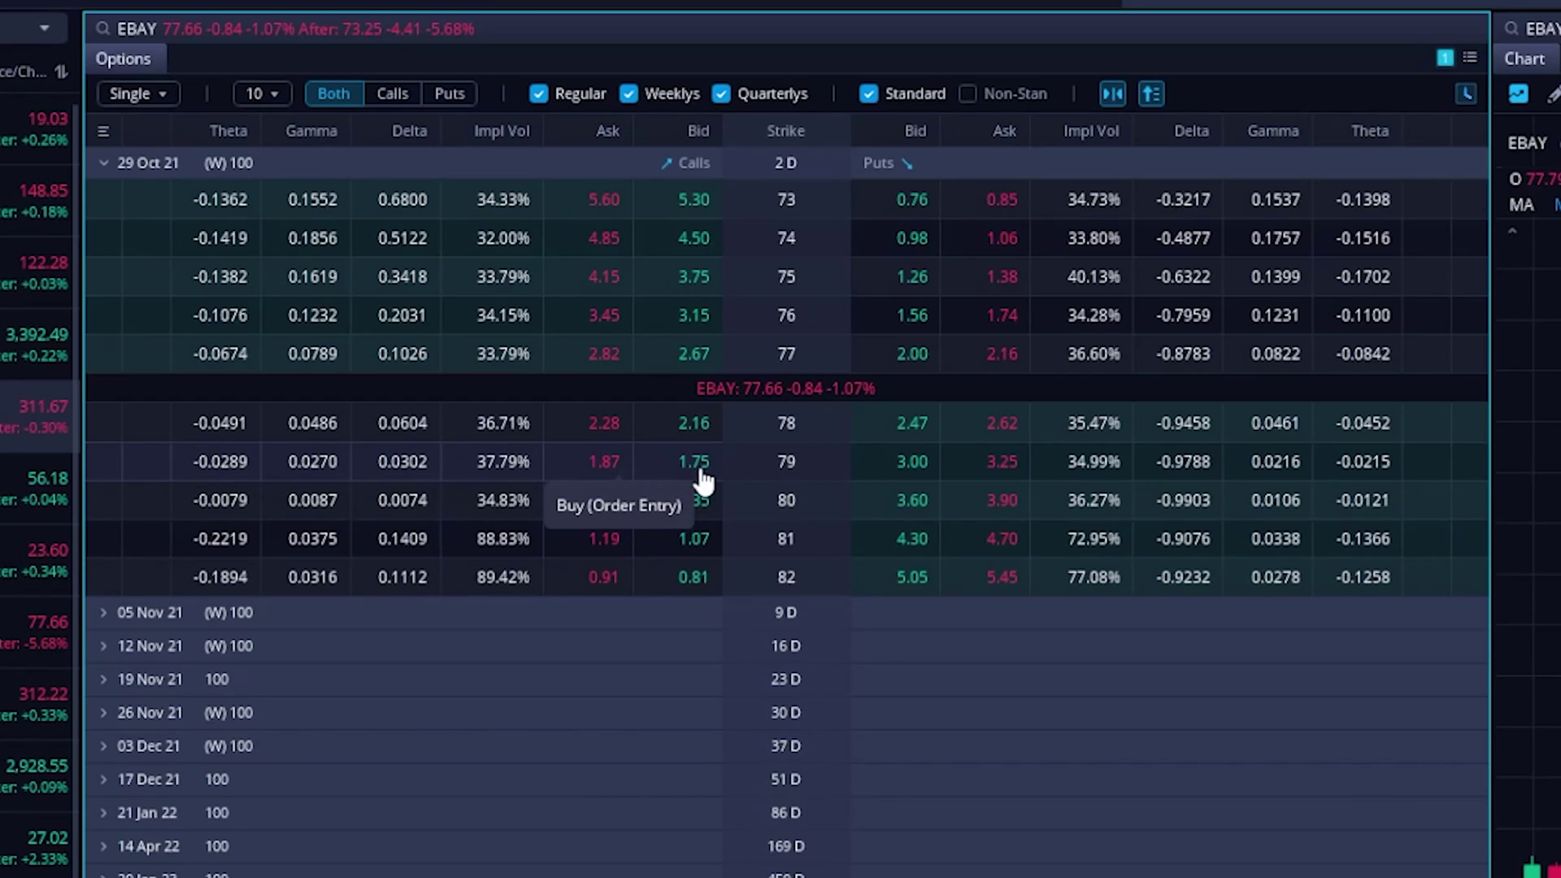
# From the 79-strike call Ask, set the ticket to quantity 1, limit $1.65, TIF GTC.
pyautogui.click(599, 470)
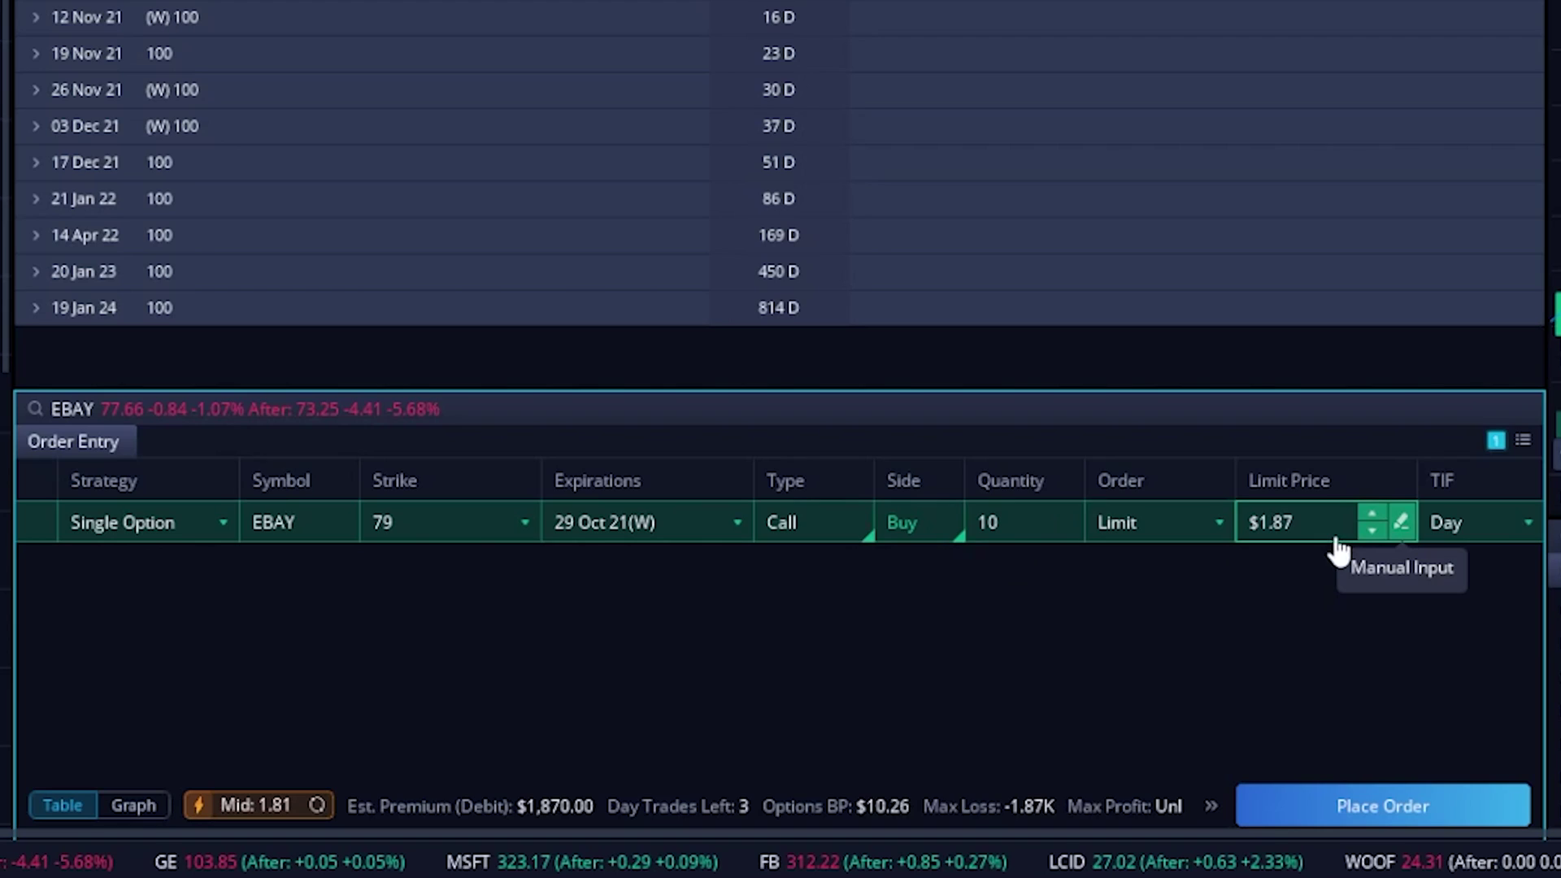
pyautogui.click(999, 520)
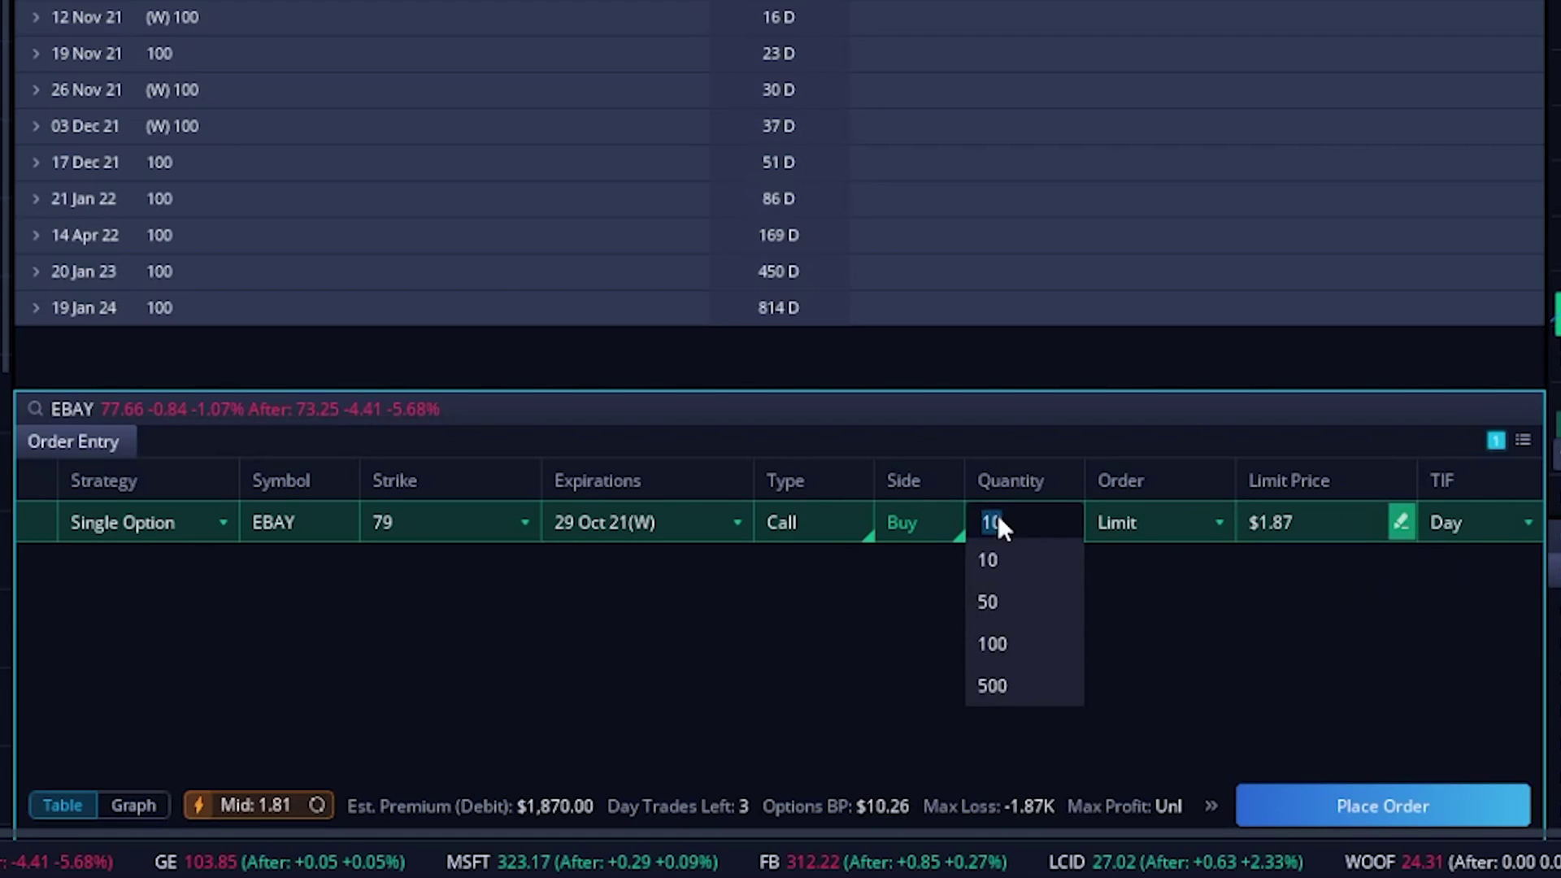
pyautogui.press('BackSpace')
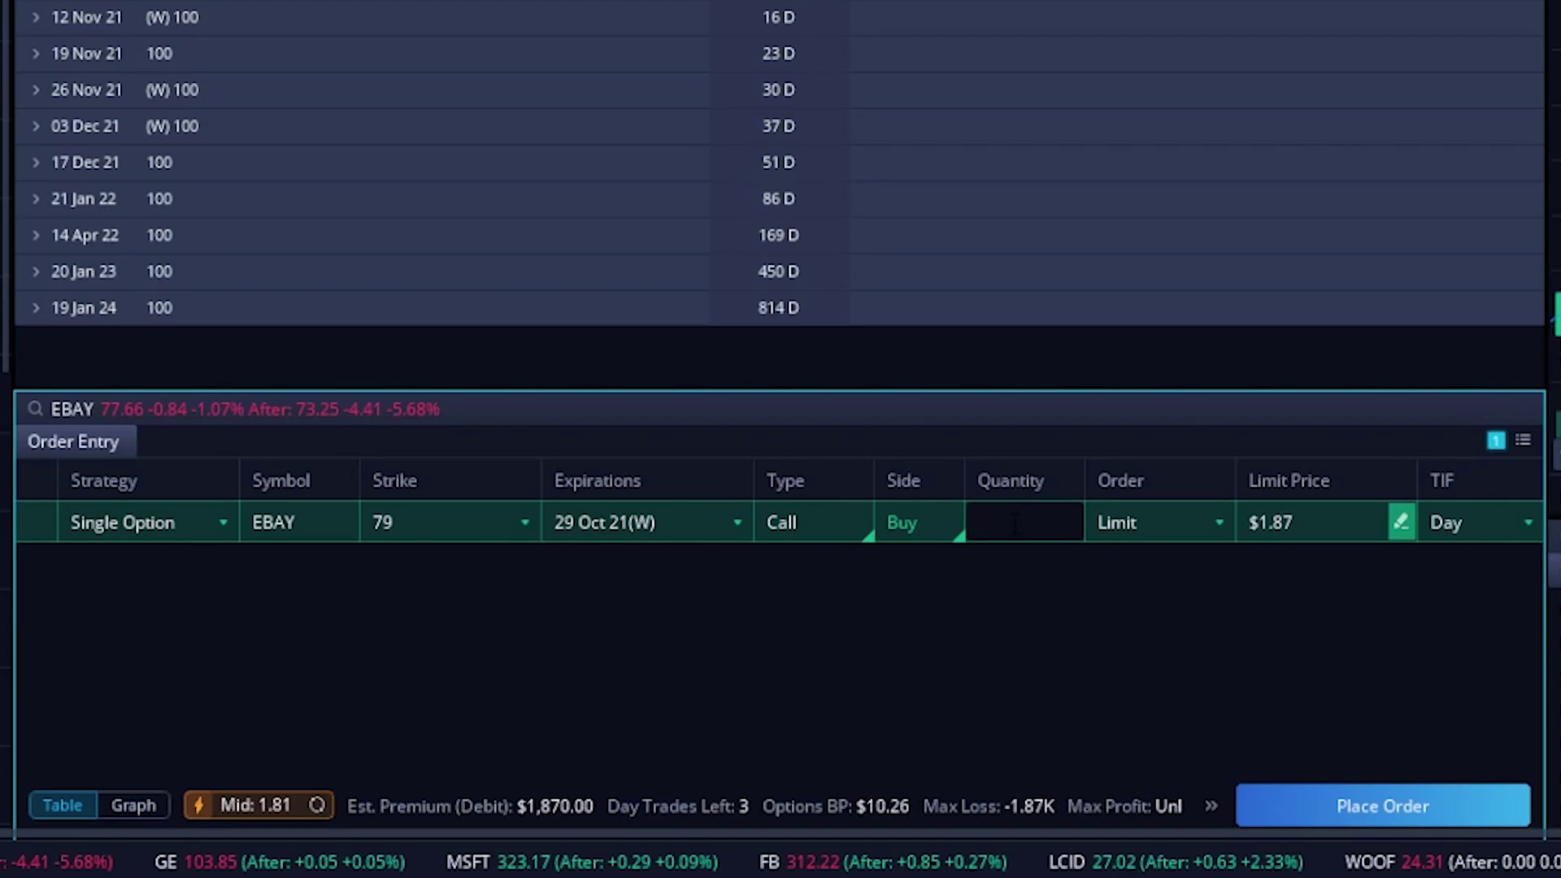
pyautogui.write('1')
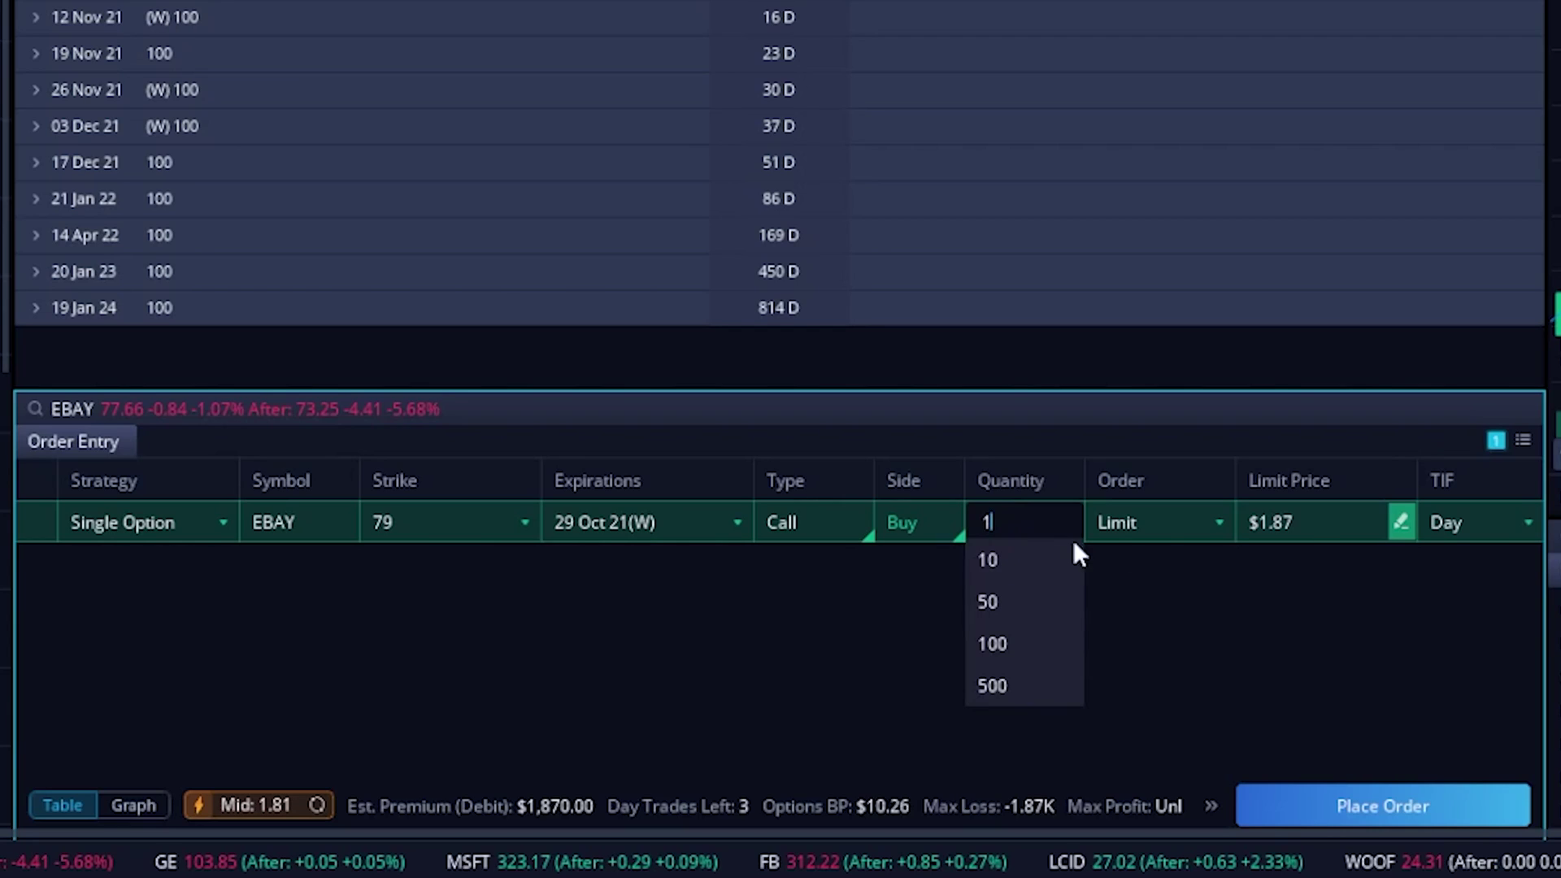
pyautogui.click(1325, 523)
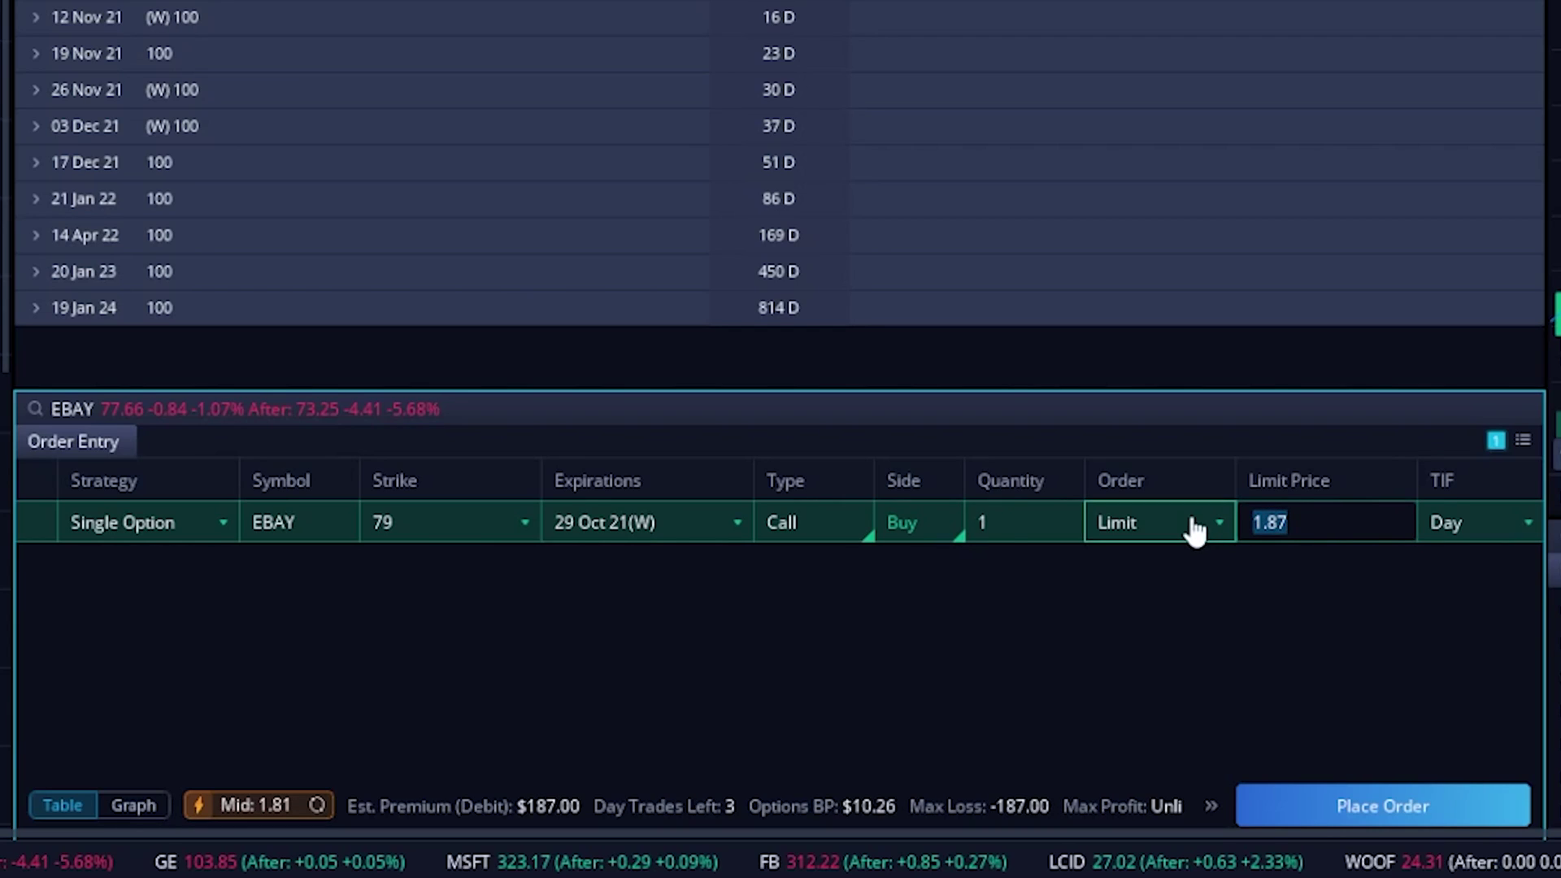
pyautogui.write('1.65')
pyautogui.click(1496, 530)
pyautogui.click(1496, 621)
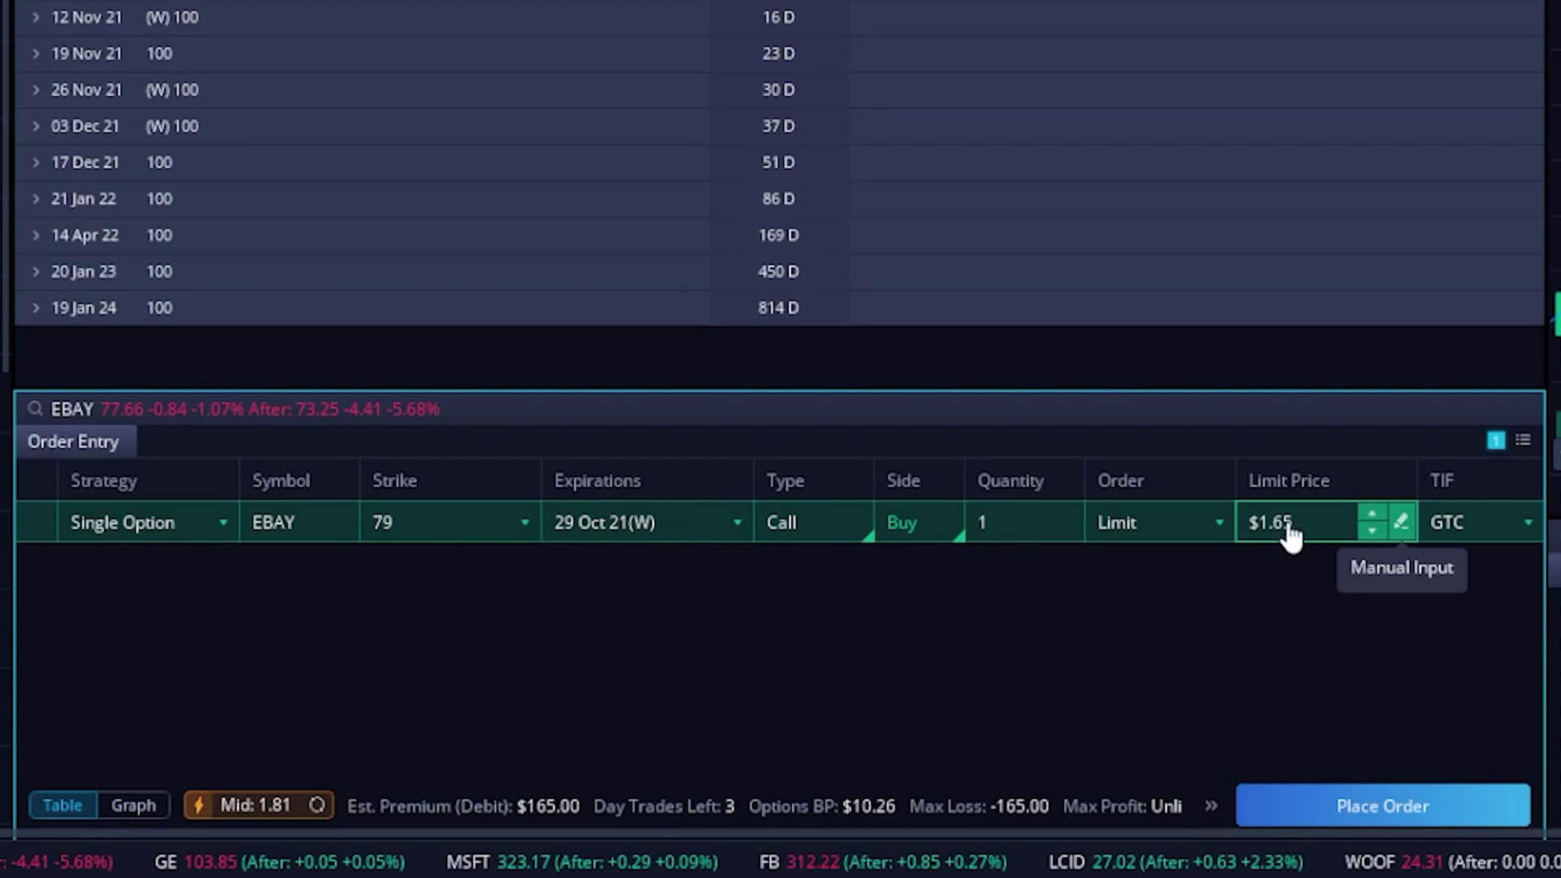
# Place the EBAY call order, dismiss the insufficient buying power warning, and delete the order.
pyautogui.click(1345, 804)
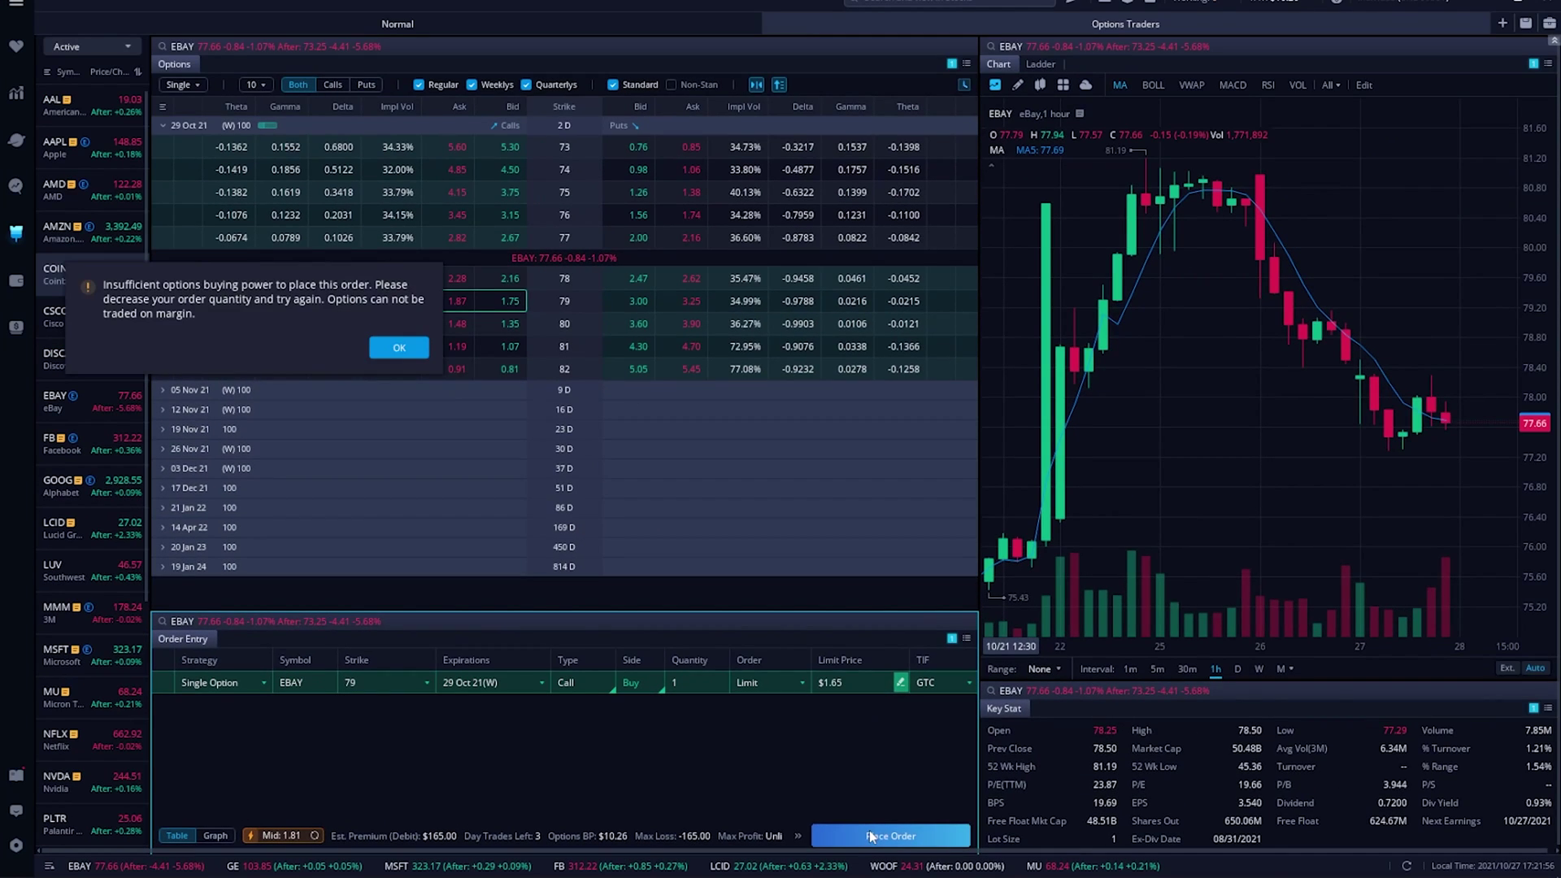
pyautogui.click(413, 349)
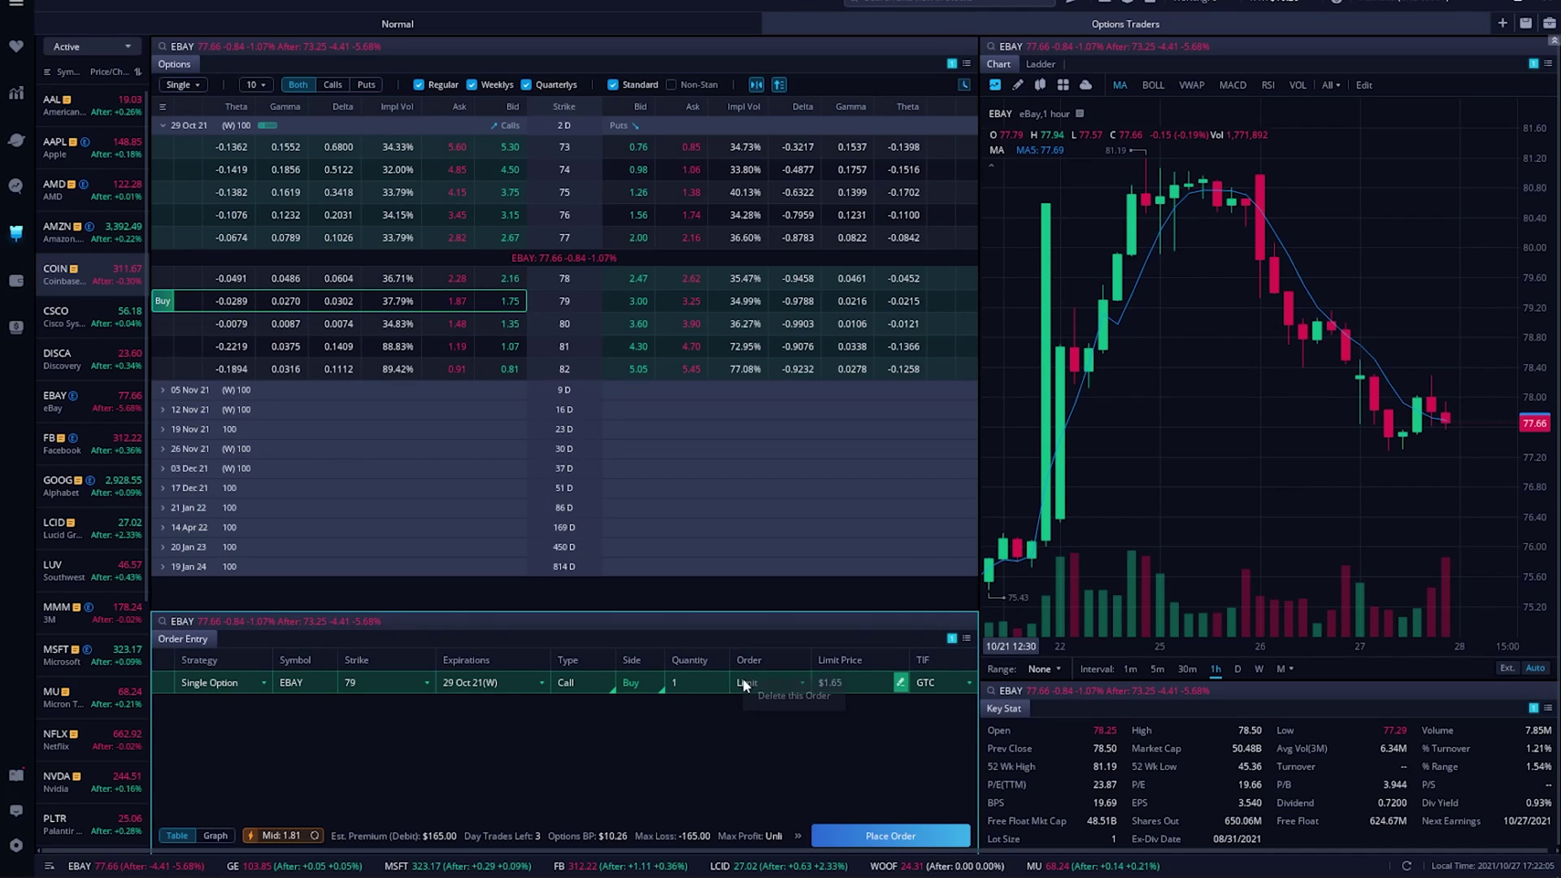
pyautogui.click(782, 696)
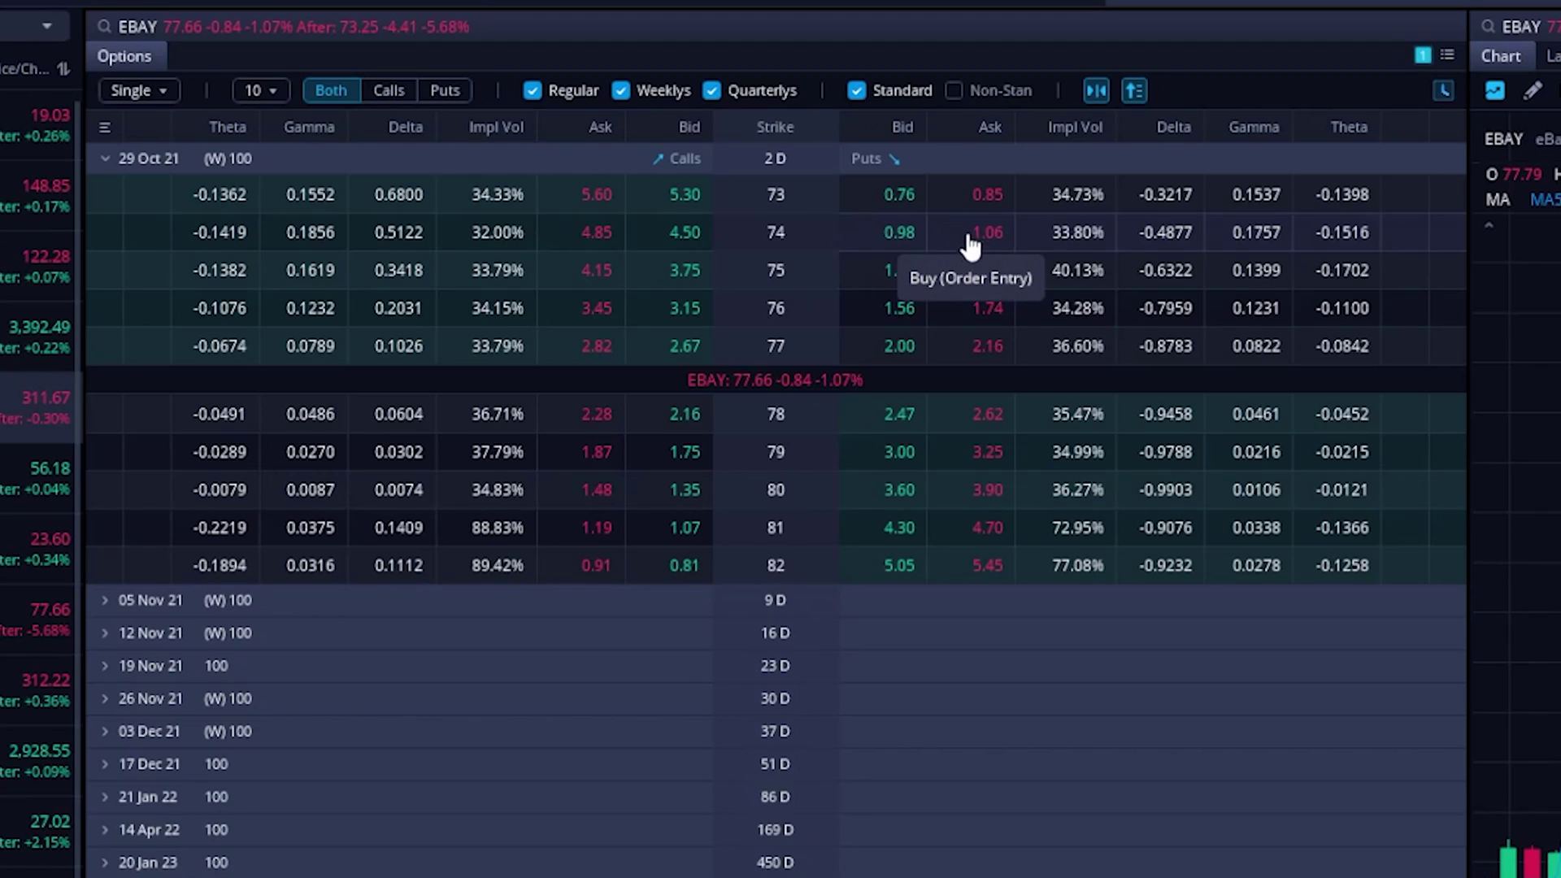
pyautogui.click(986, 246)
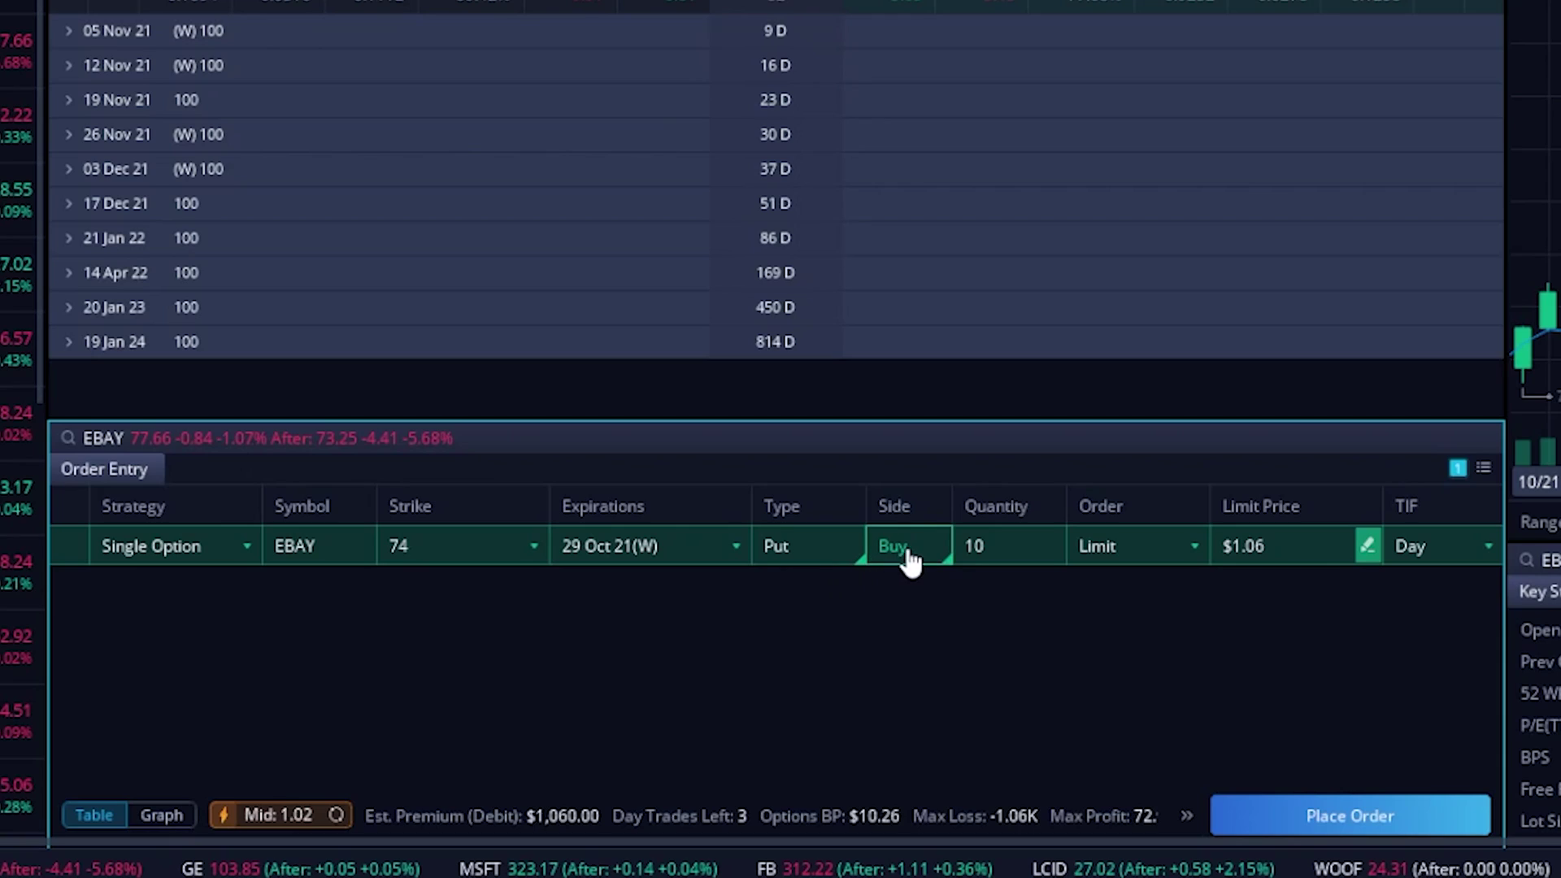
pyautogui.click(987, 547)
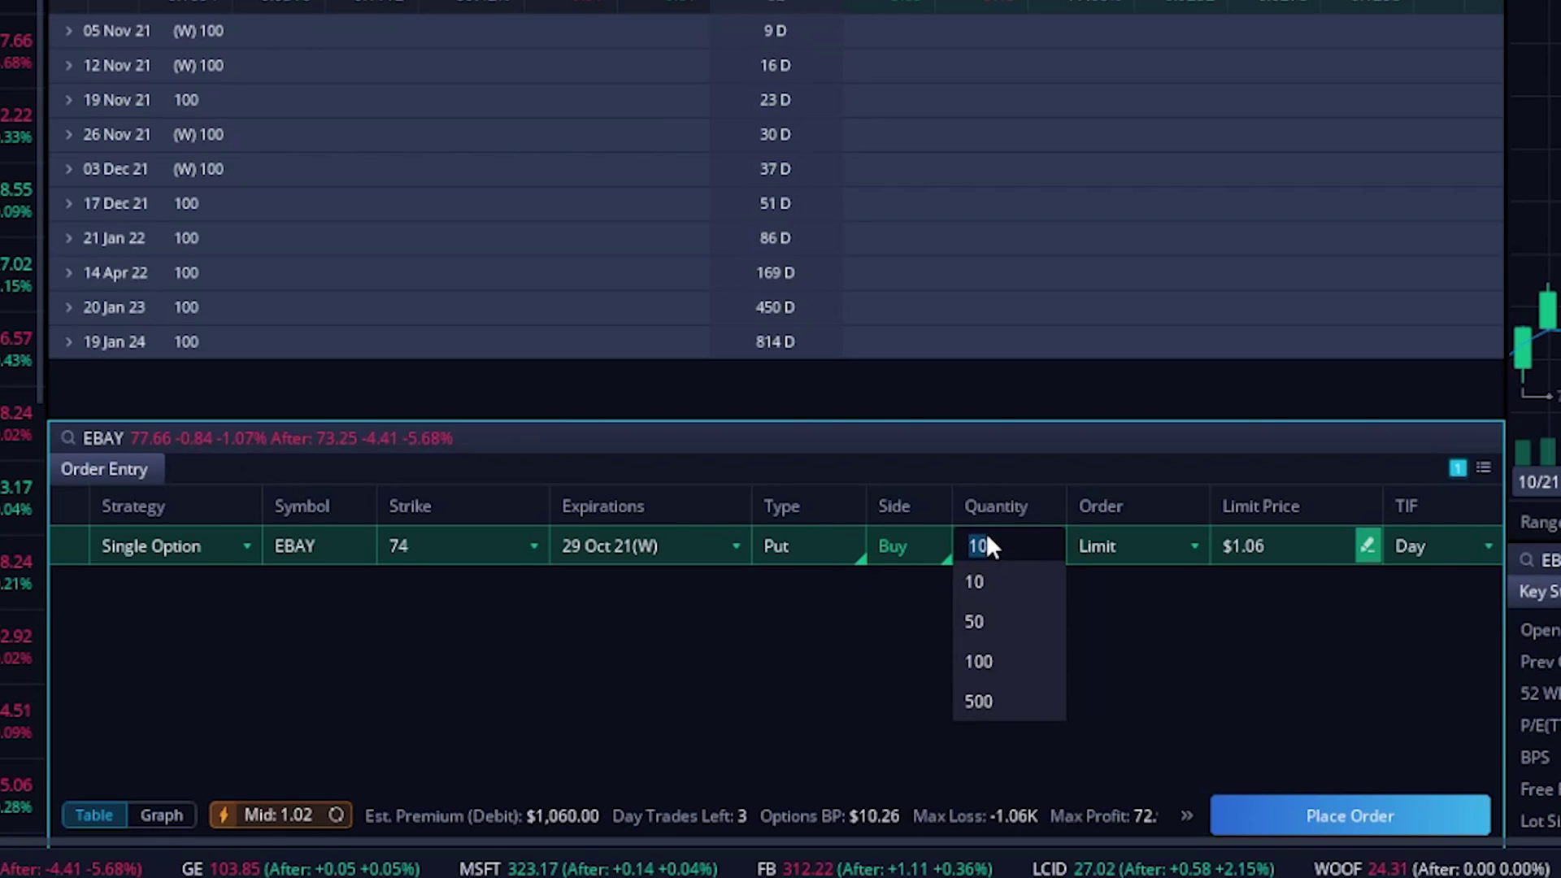
pyautogui.write('1')
pyautogui.click(1257, 544)
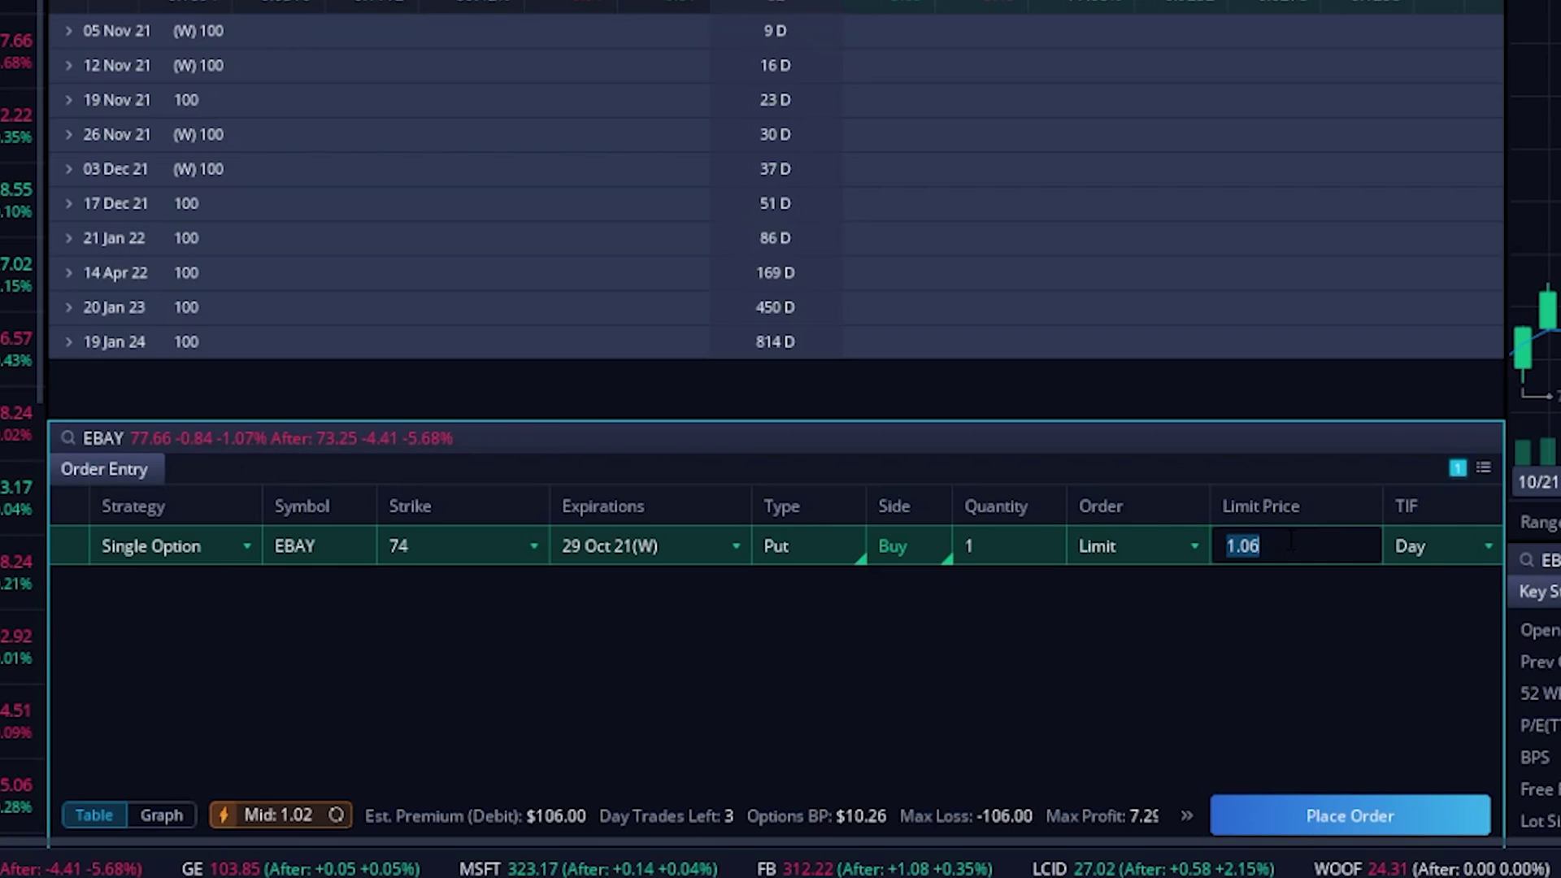
pyautogui.click(1190, 560)
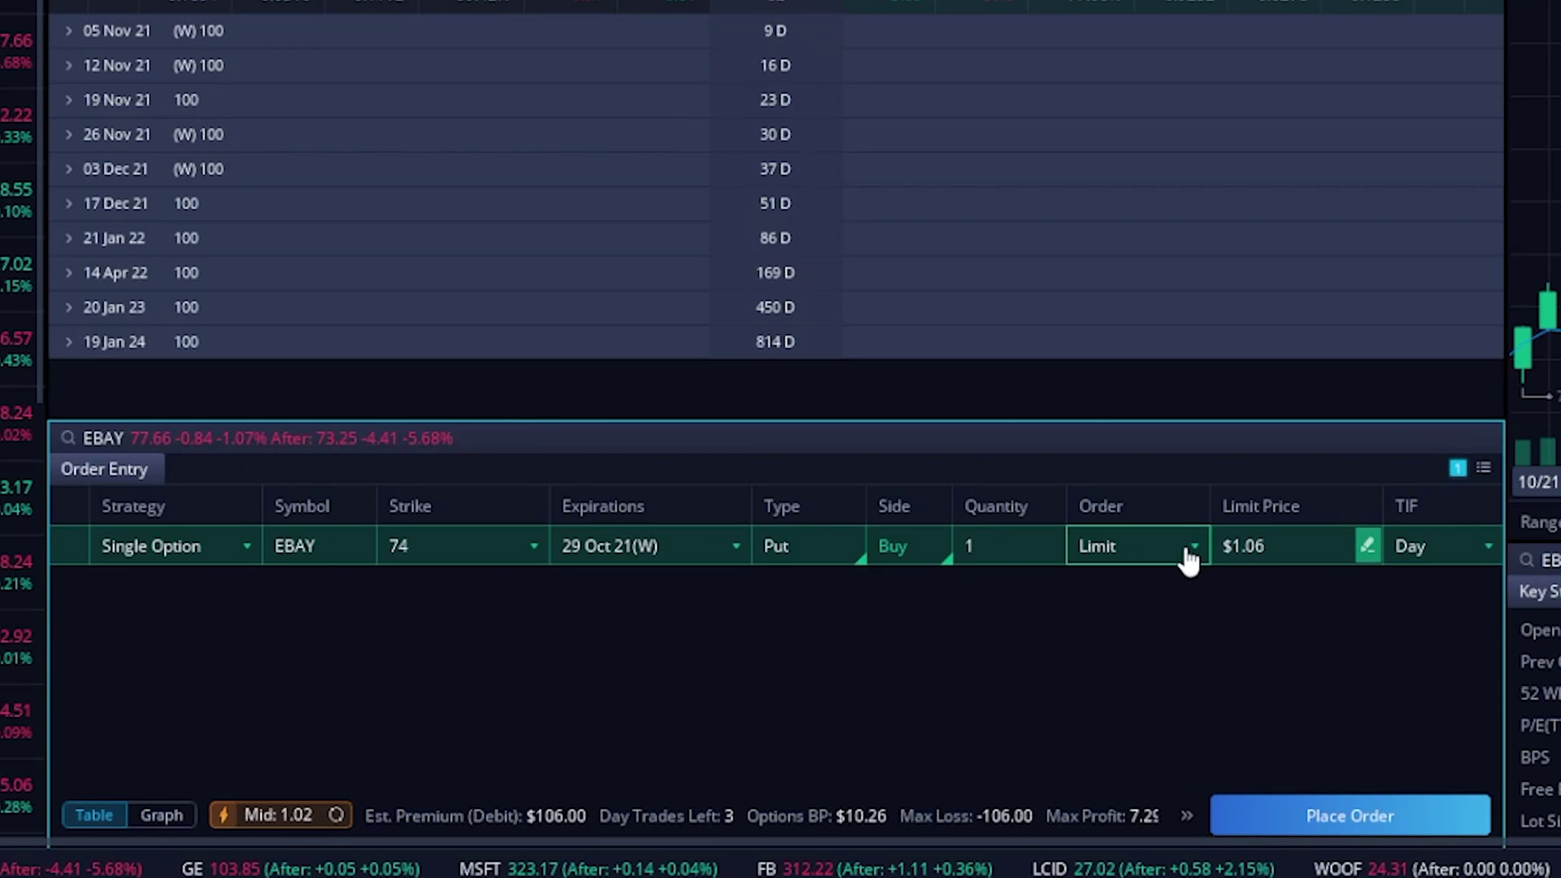
pyautogui.rightClick(1155, 553)
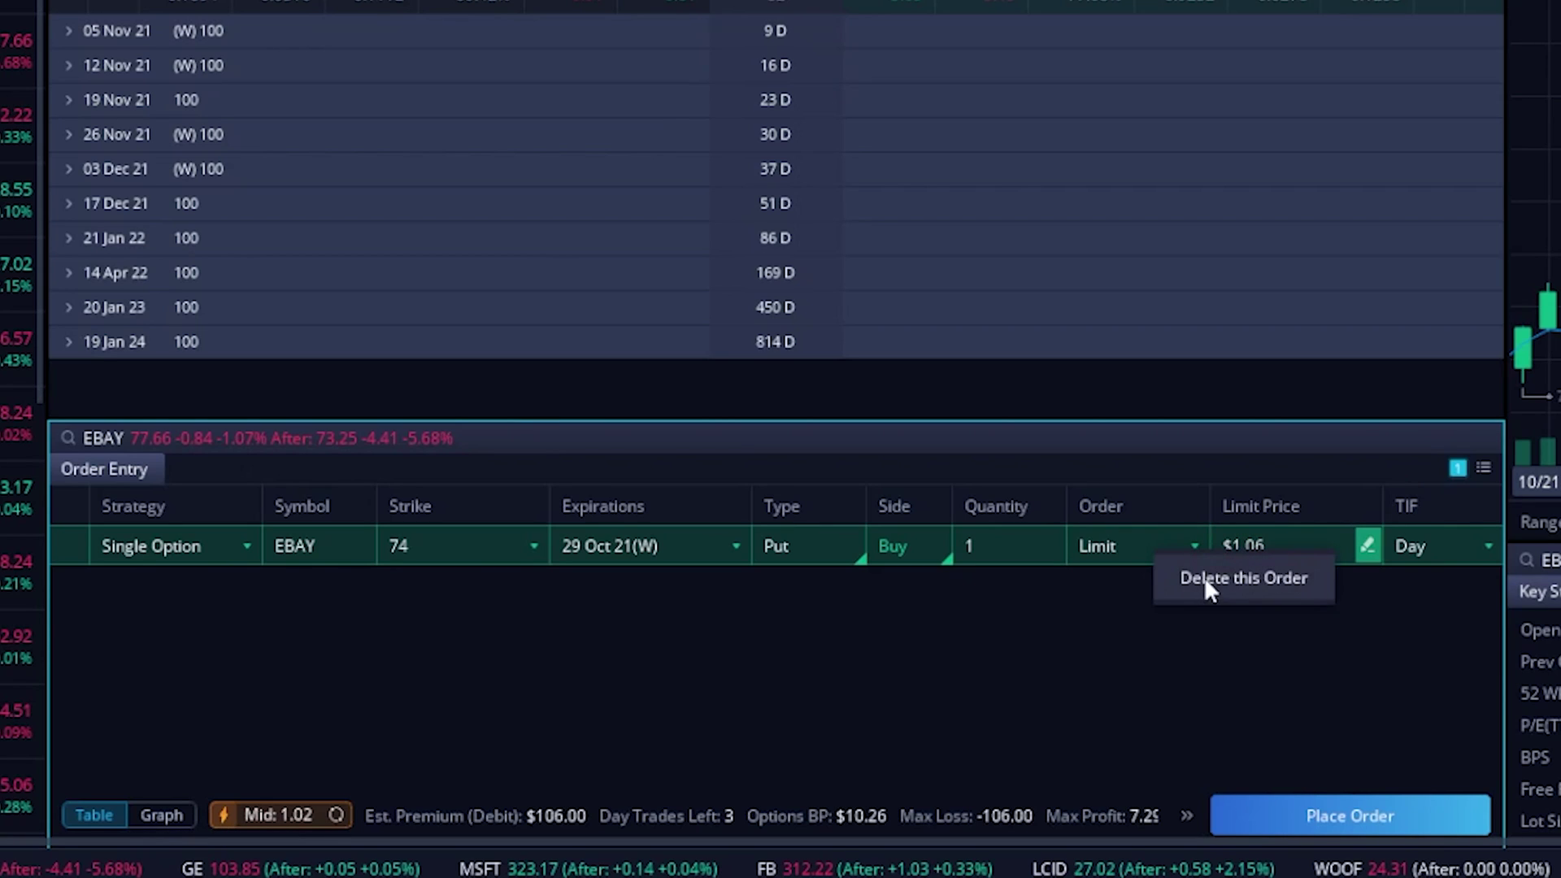
pyautogui.click(1236, 578)
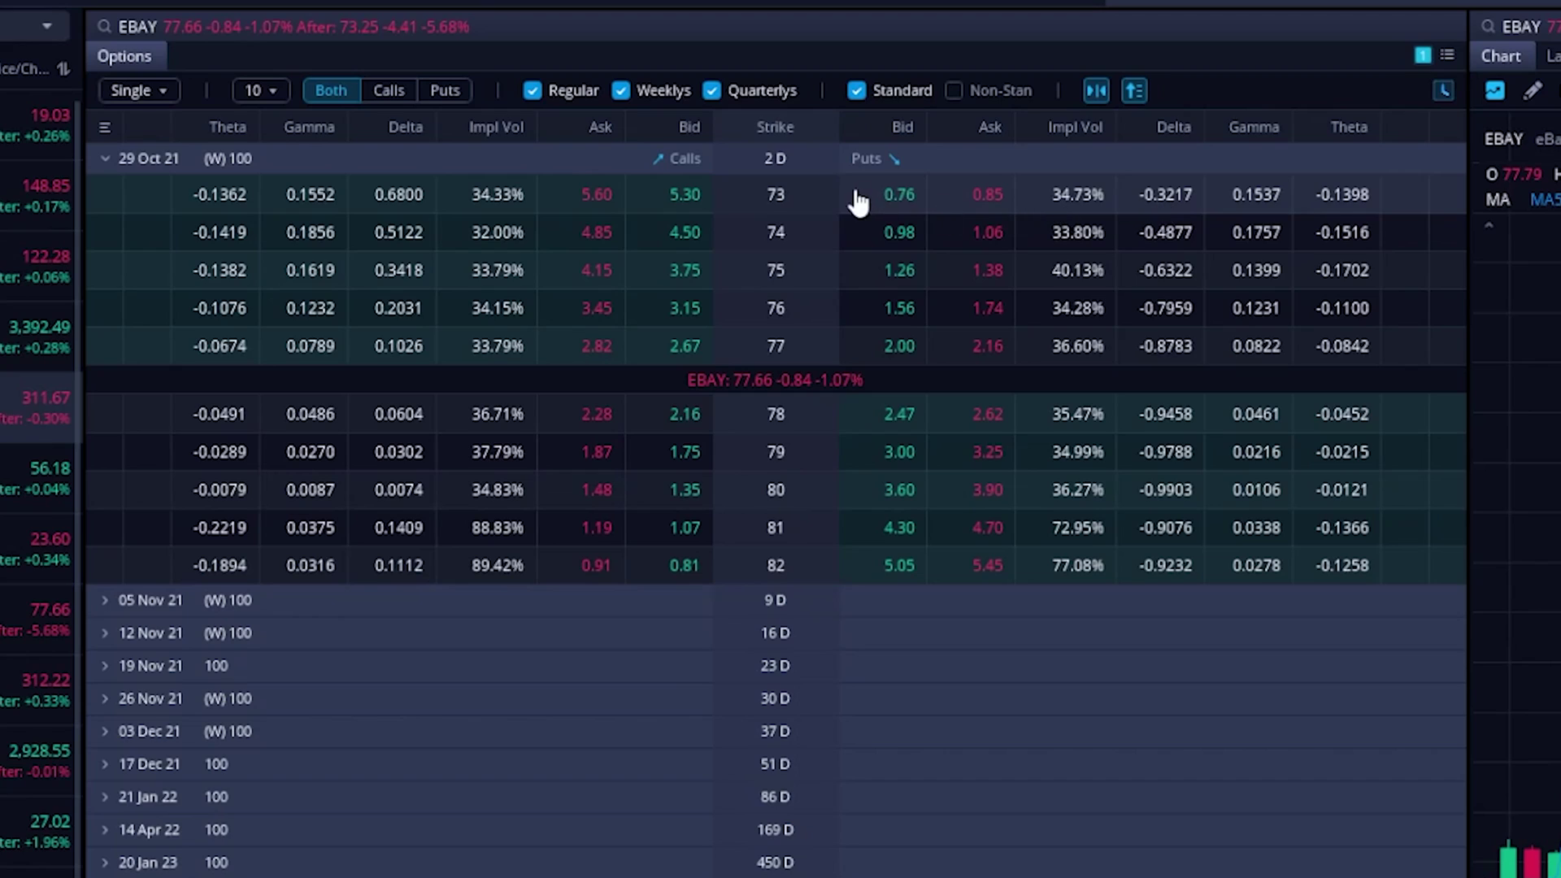
pyautogui.click(906, 199)
pyautogui.click(908, 203)
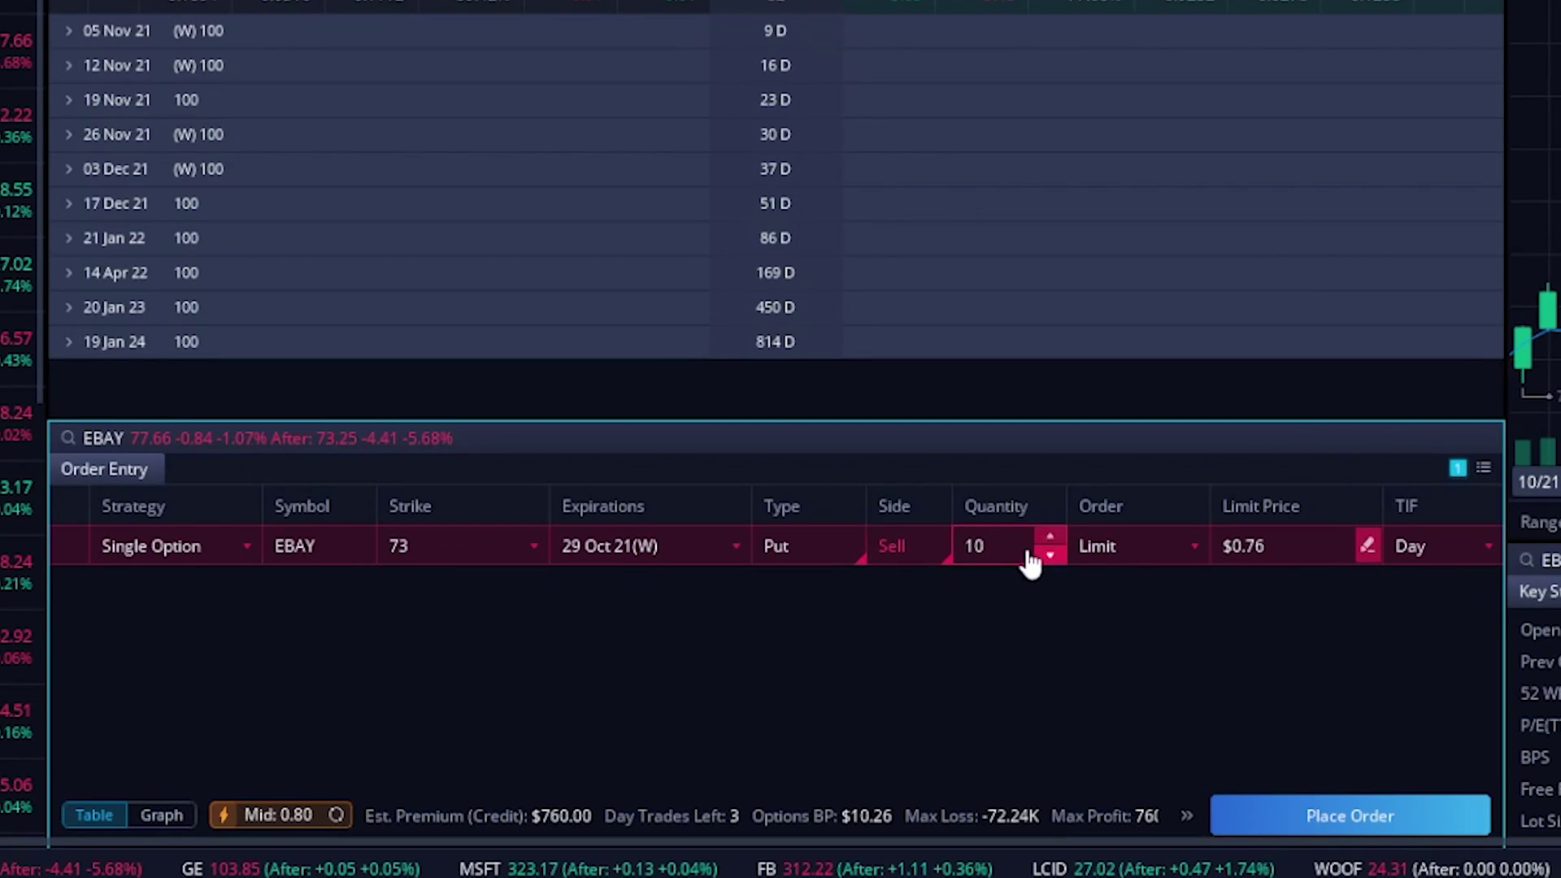
pyautogui.click(981, 549)
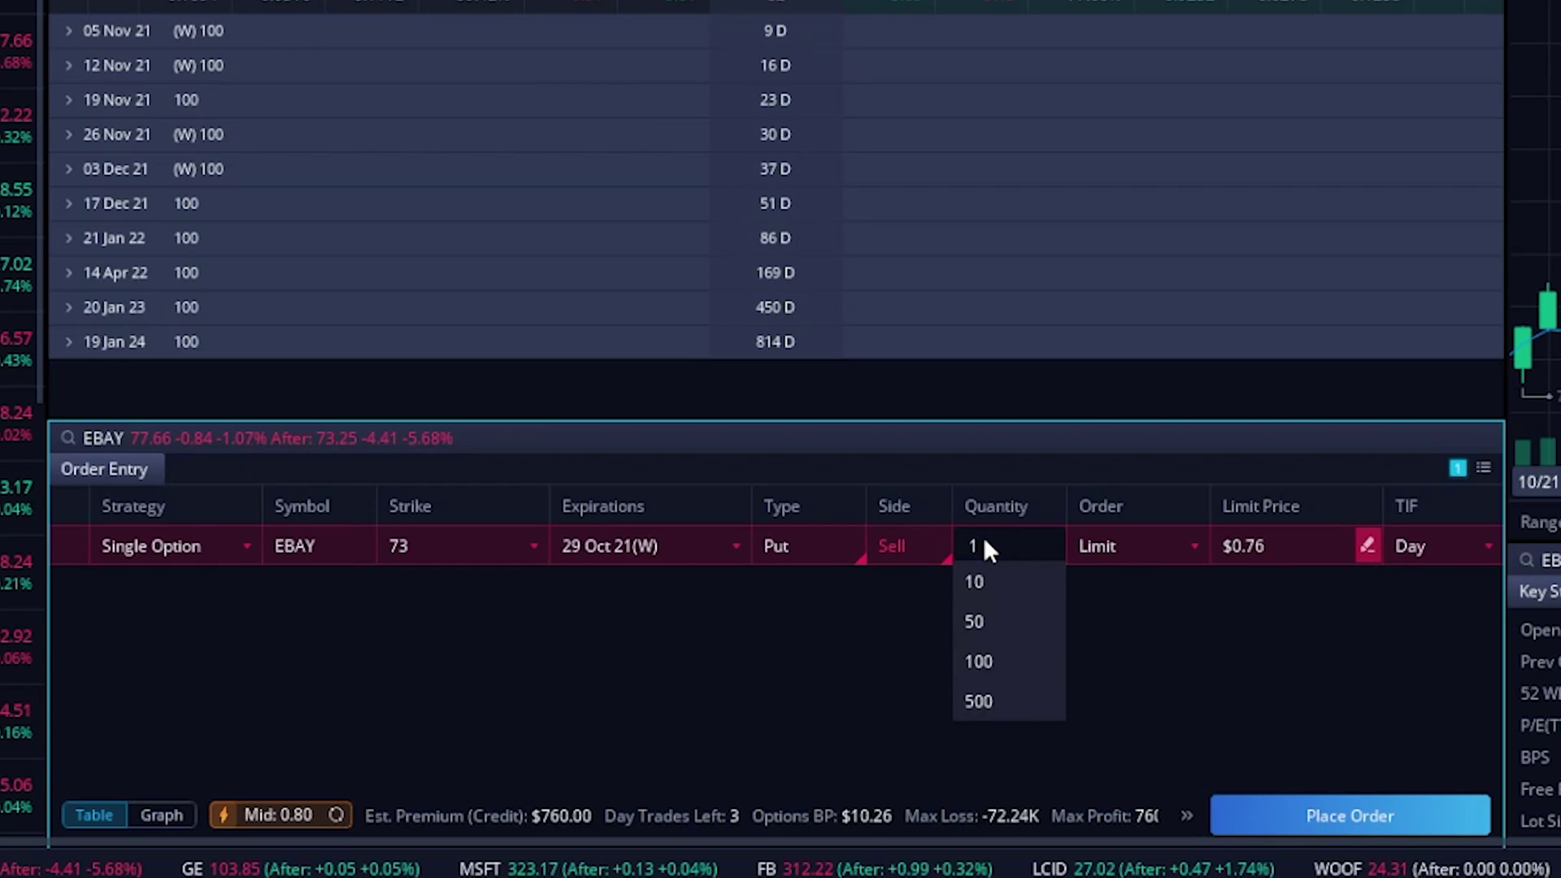
pyautogui.write('1')
pyautogui.click(1278, 545)
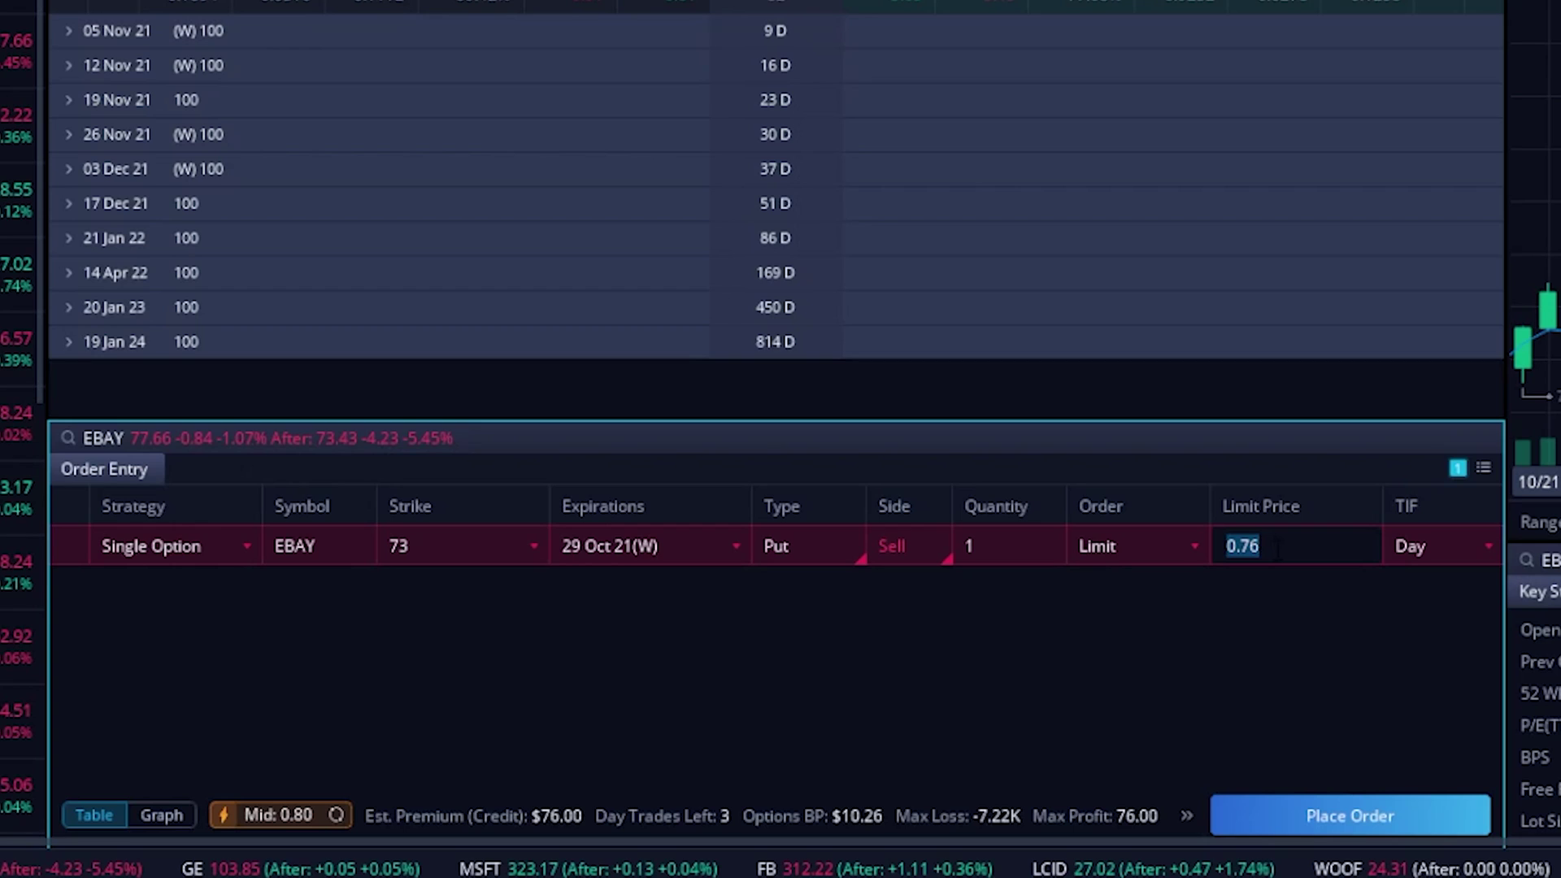
pyautogui.rightClick(1190, 558)
pyautogui.click(1261, 577)
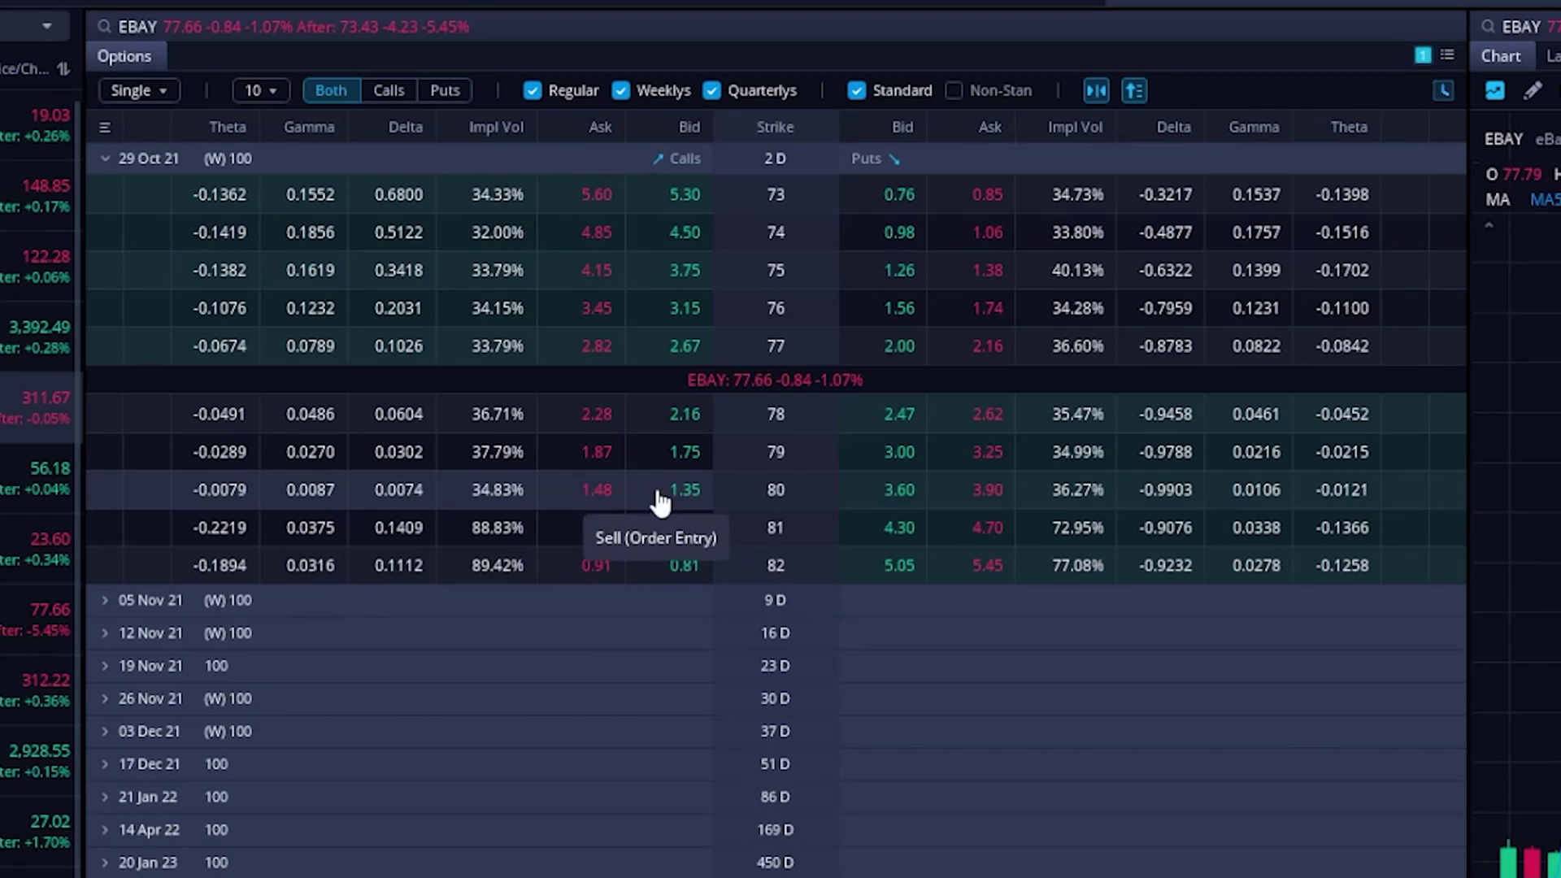
# Stage a Day limit sell of one EBAY 29 Oct 80 call at $1.35 bid.
pyautogui.click(685, 493)
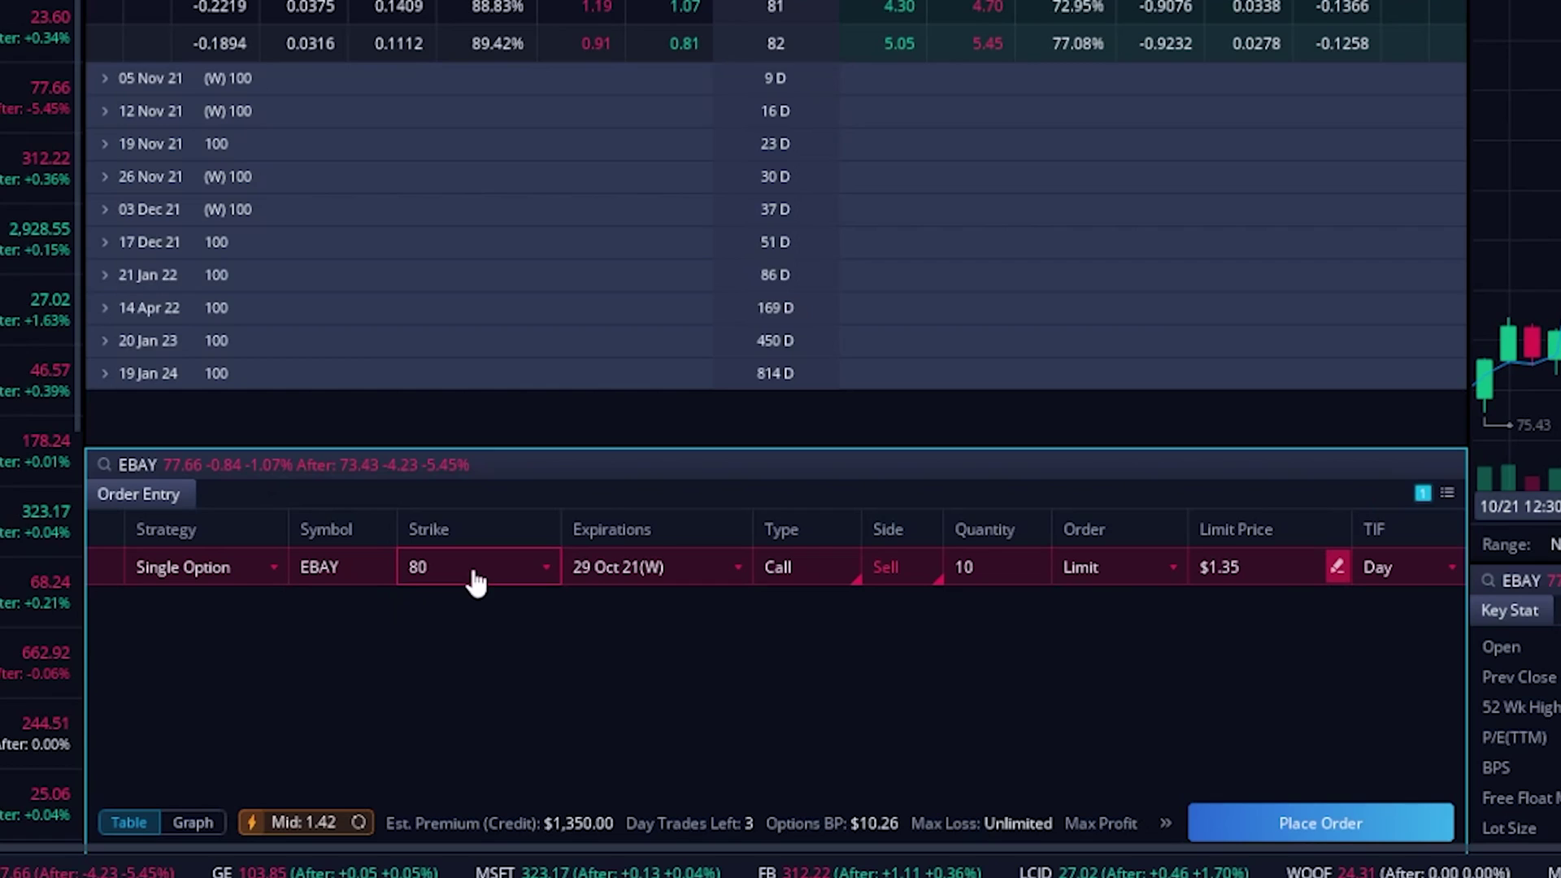
pyautogui.click(984, 564)
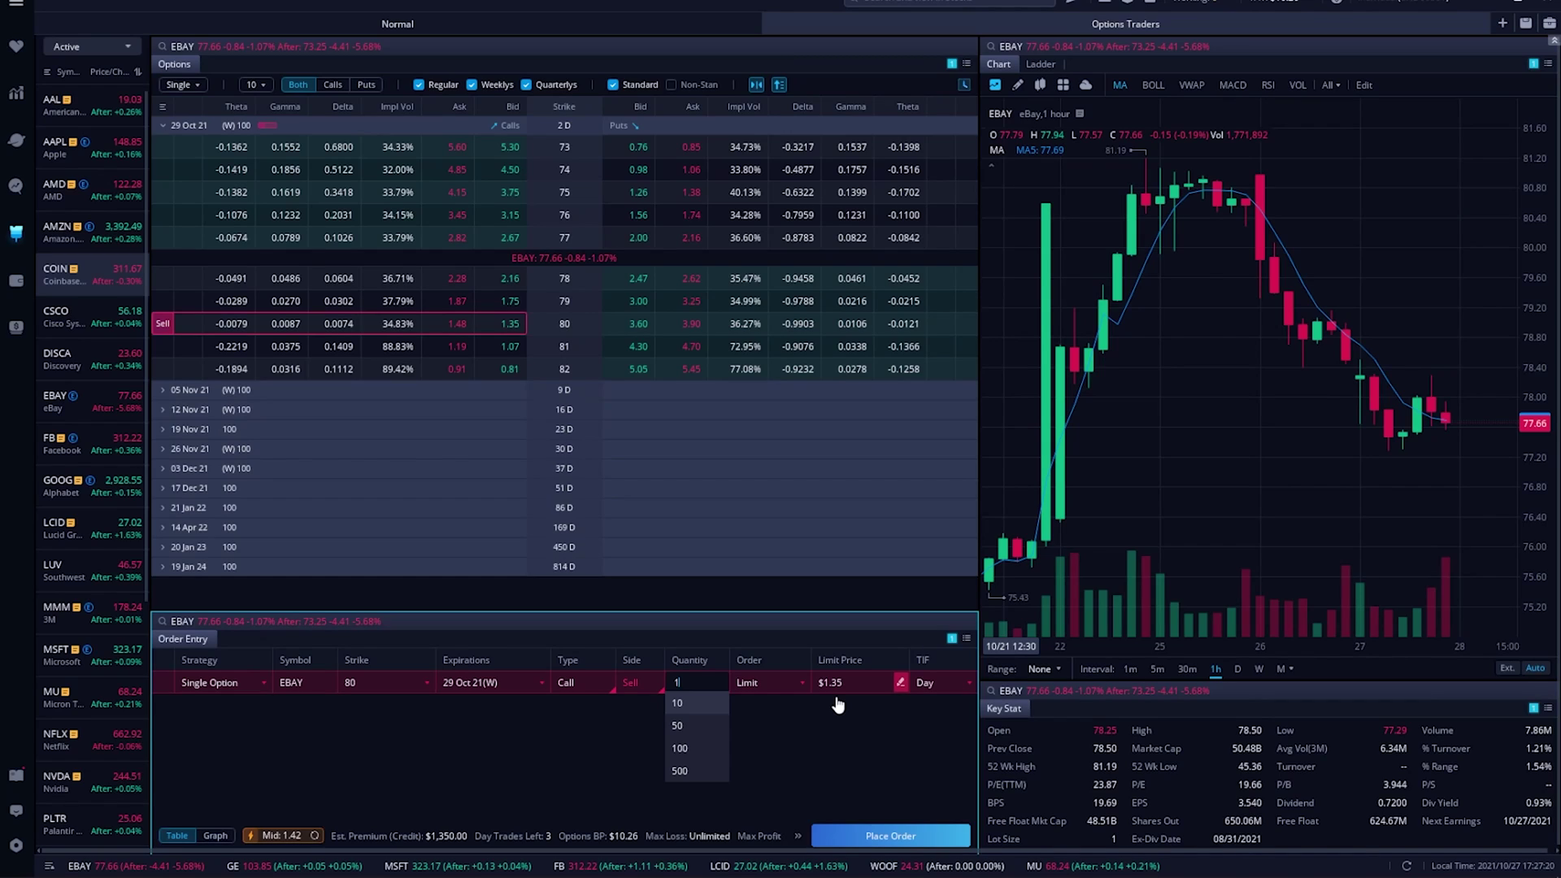
pyautogui.click(816, 686)
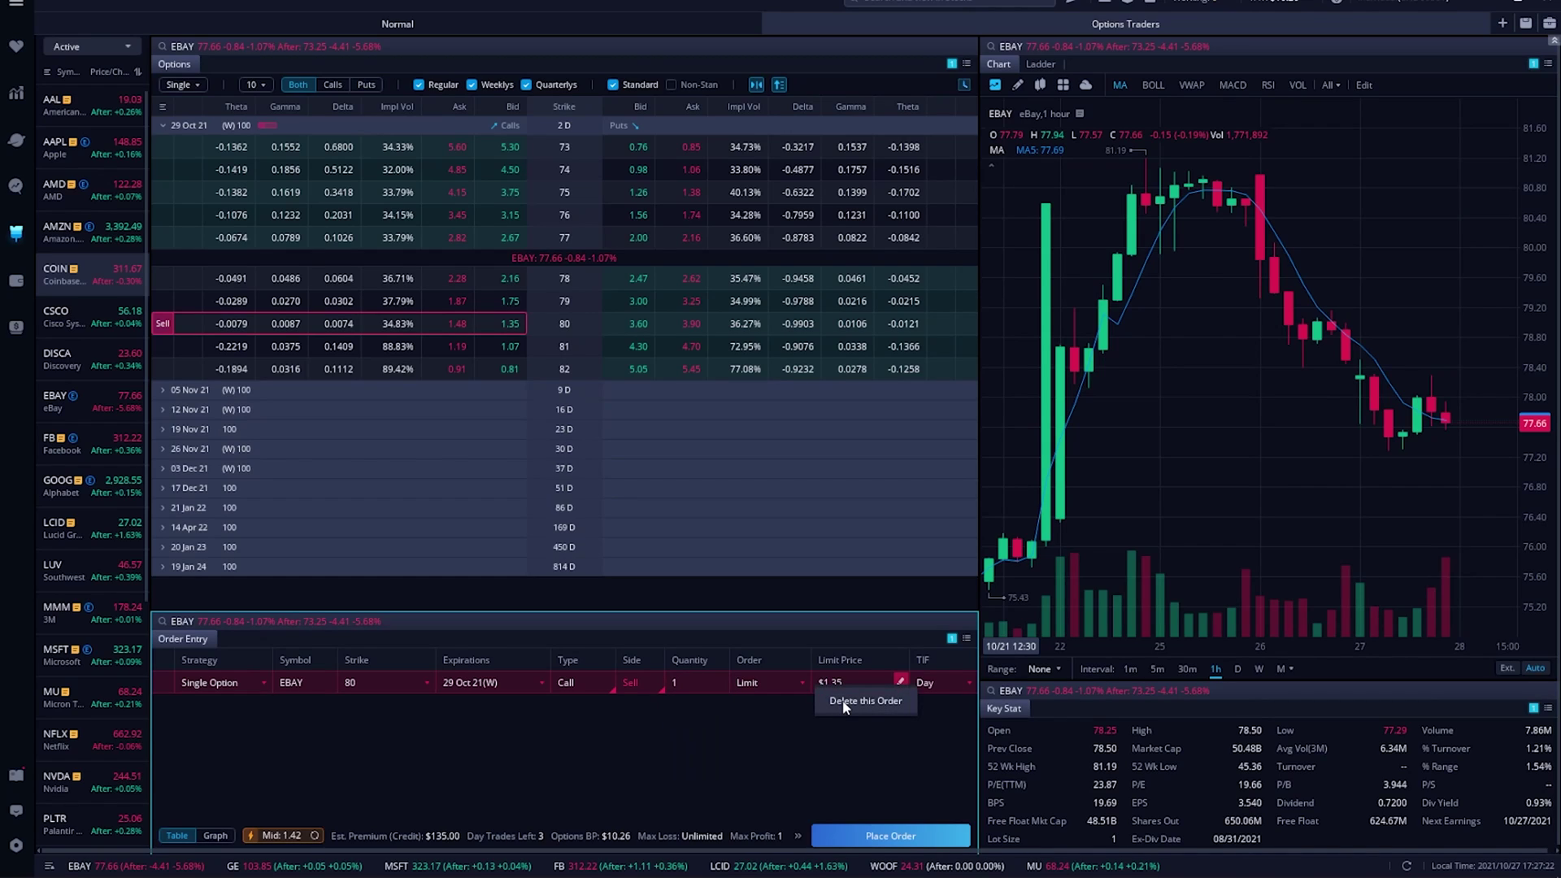
# Delete the staged sell order and stage a buy of the 80 call at the $1.48 ask.
pyautogui.click(844, 704)
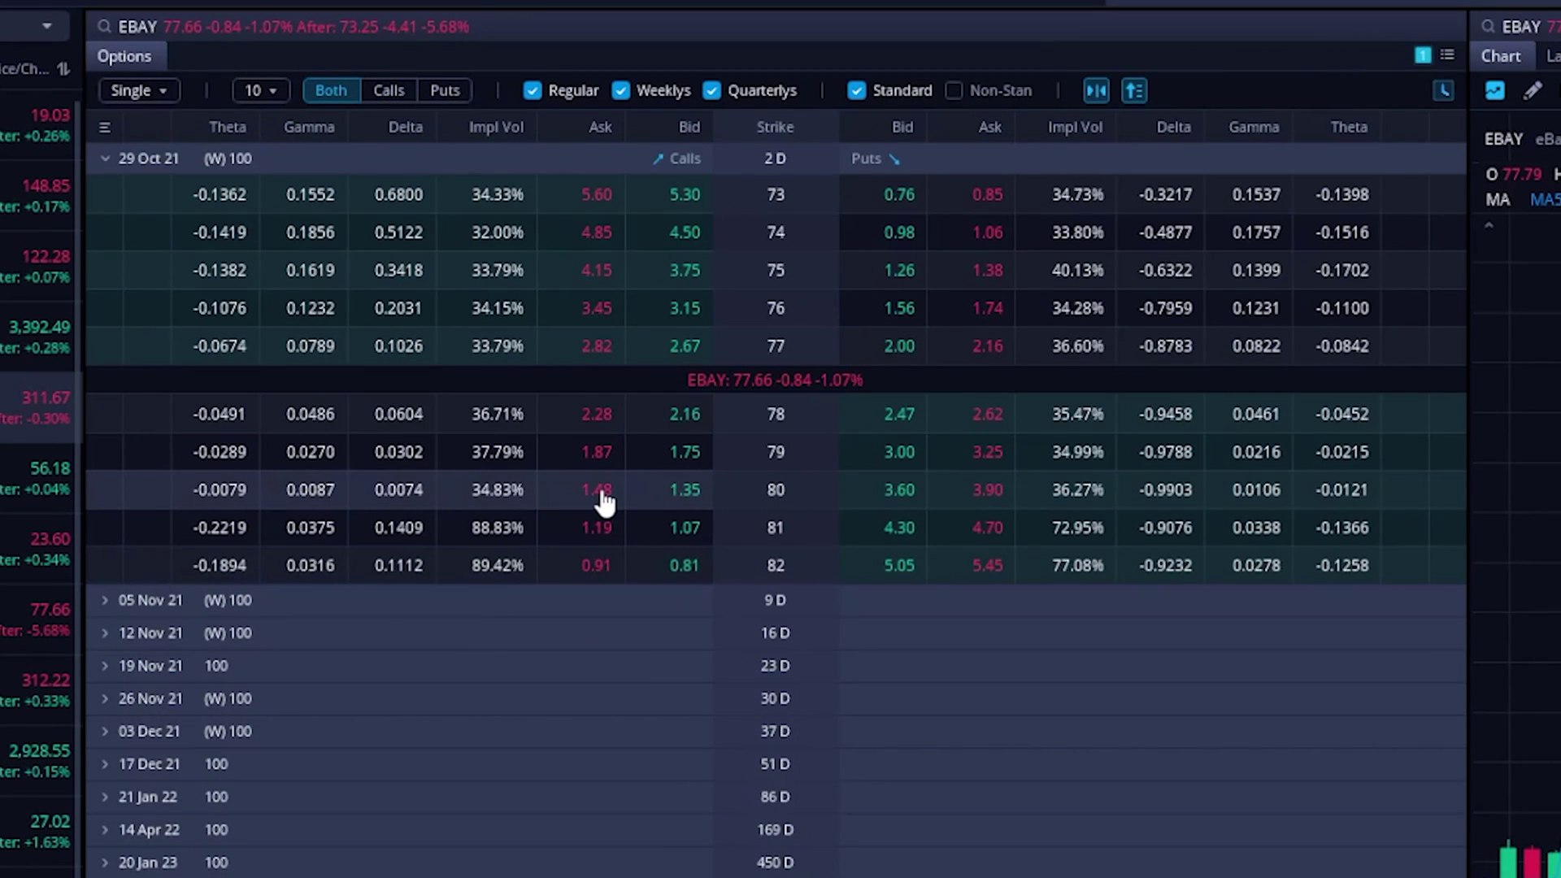
pyautogui.click(489, 486)
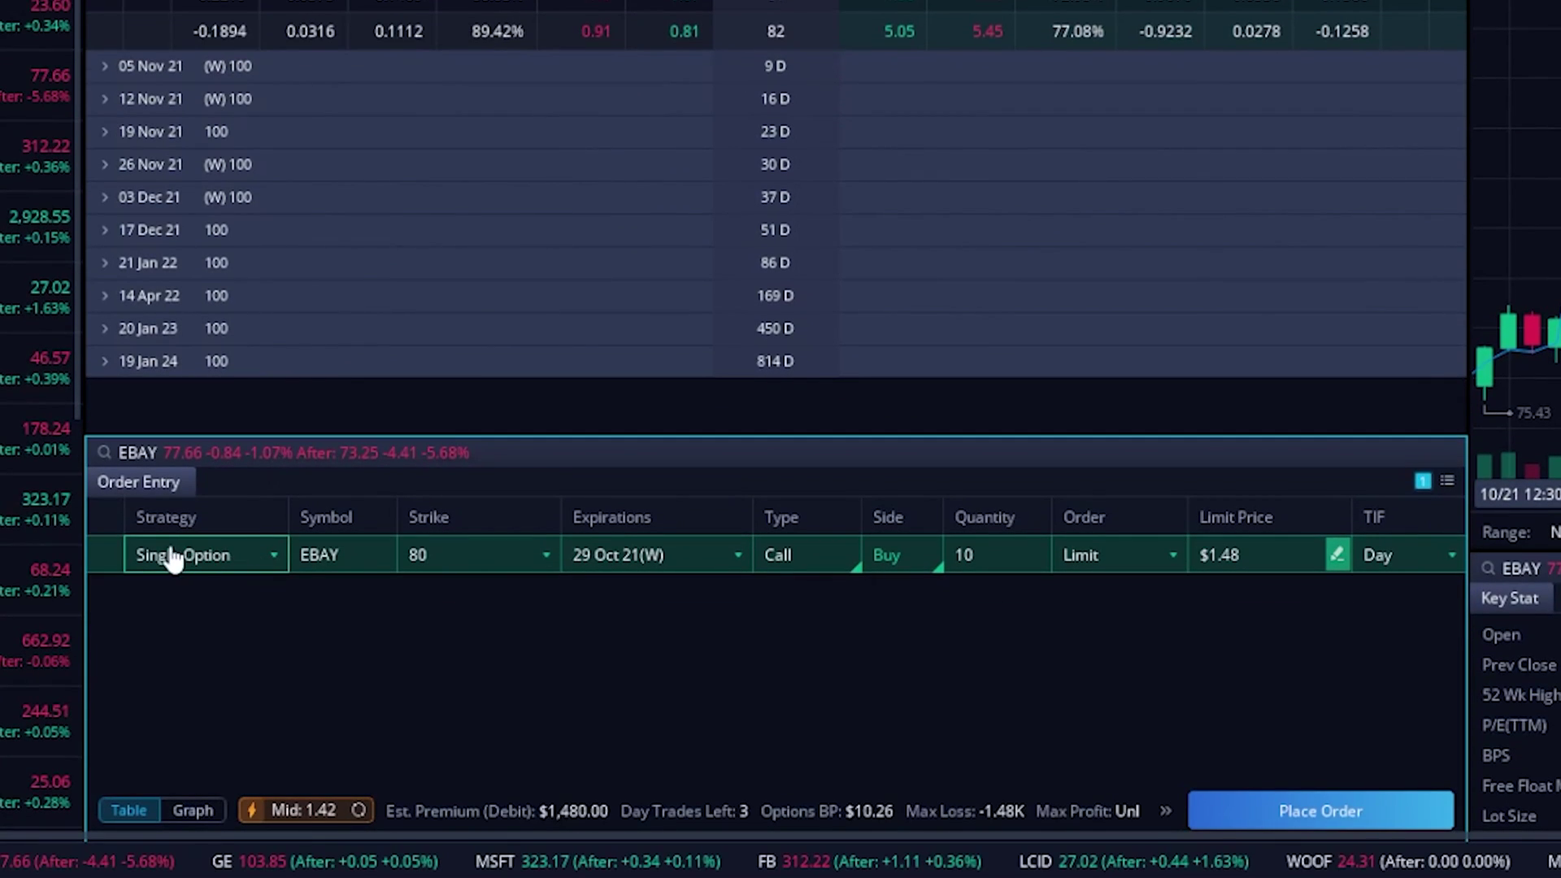
# Make the 80 call order a Vertical spread, widening it to 2 points in Graph view.
pyautogui.click(237, 559)
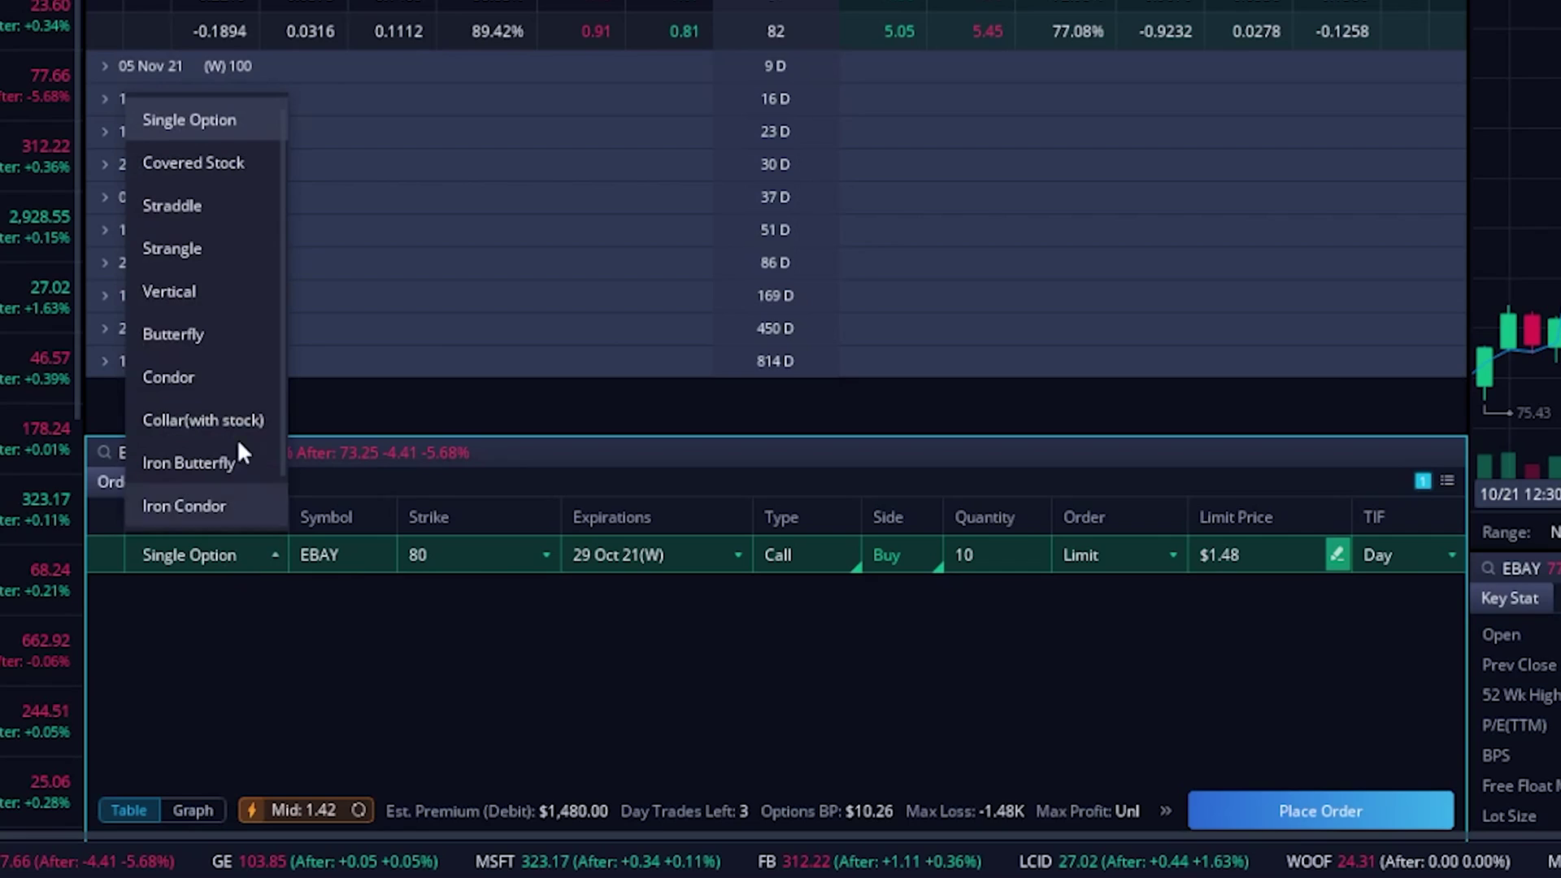
pyautogui.click(221, 291)
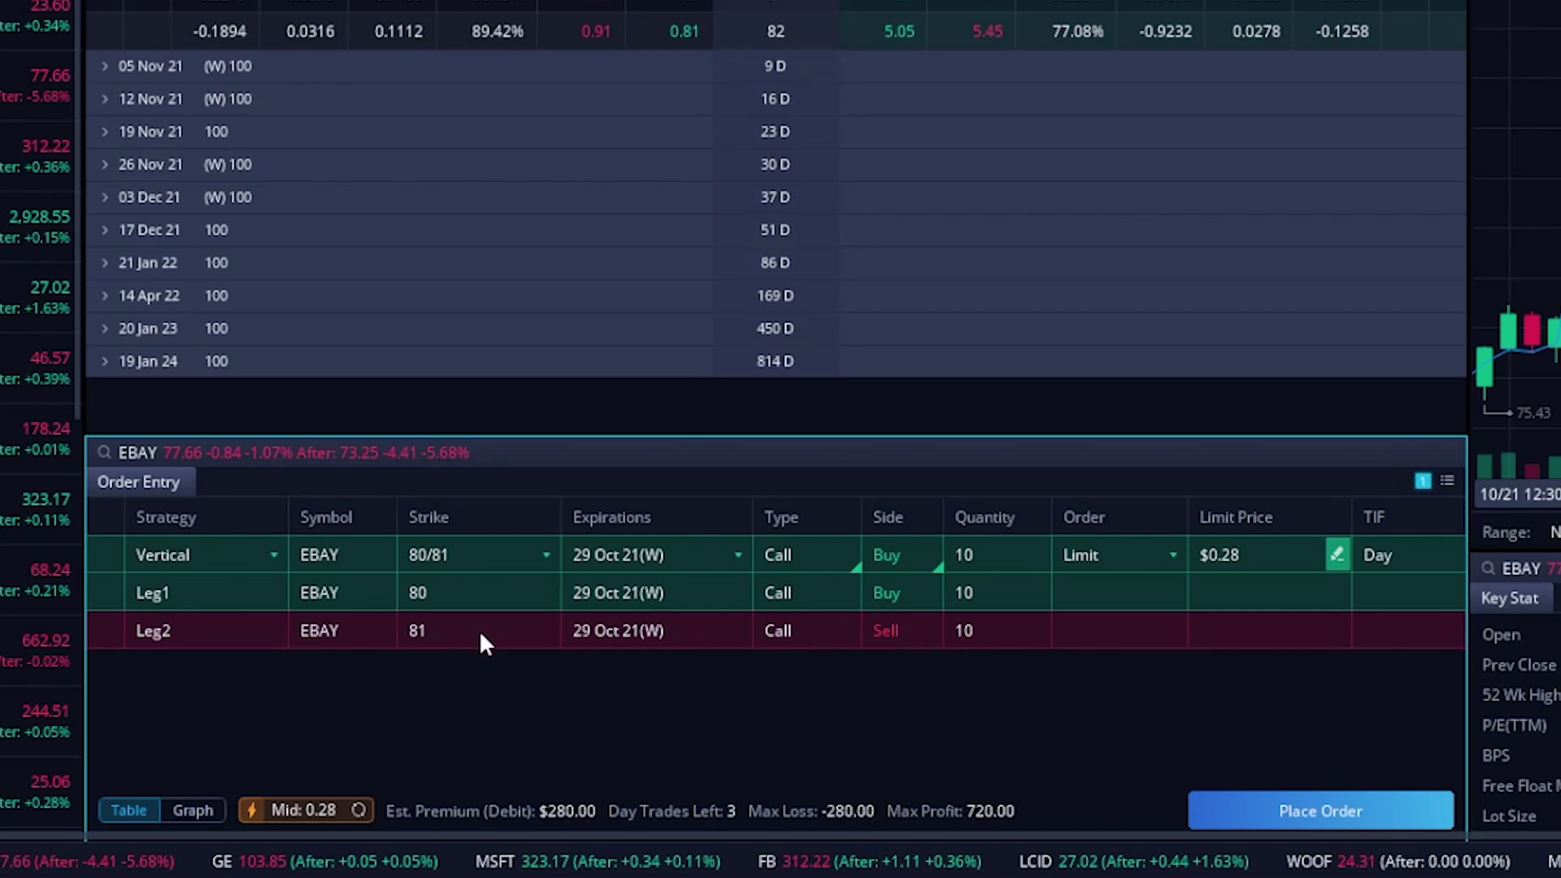
pyautogui.click(193, 812)
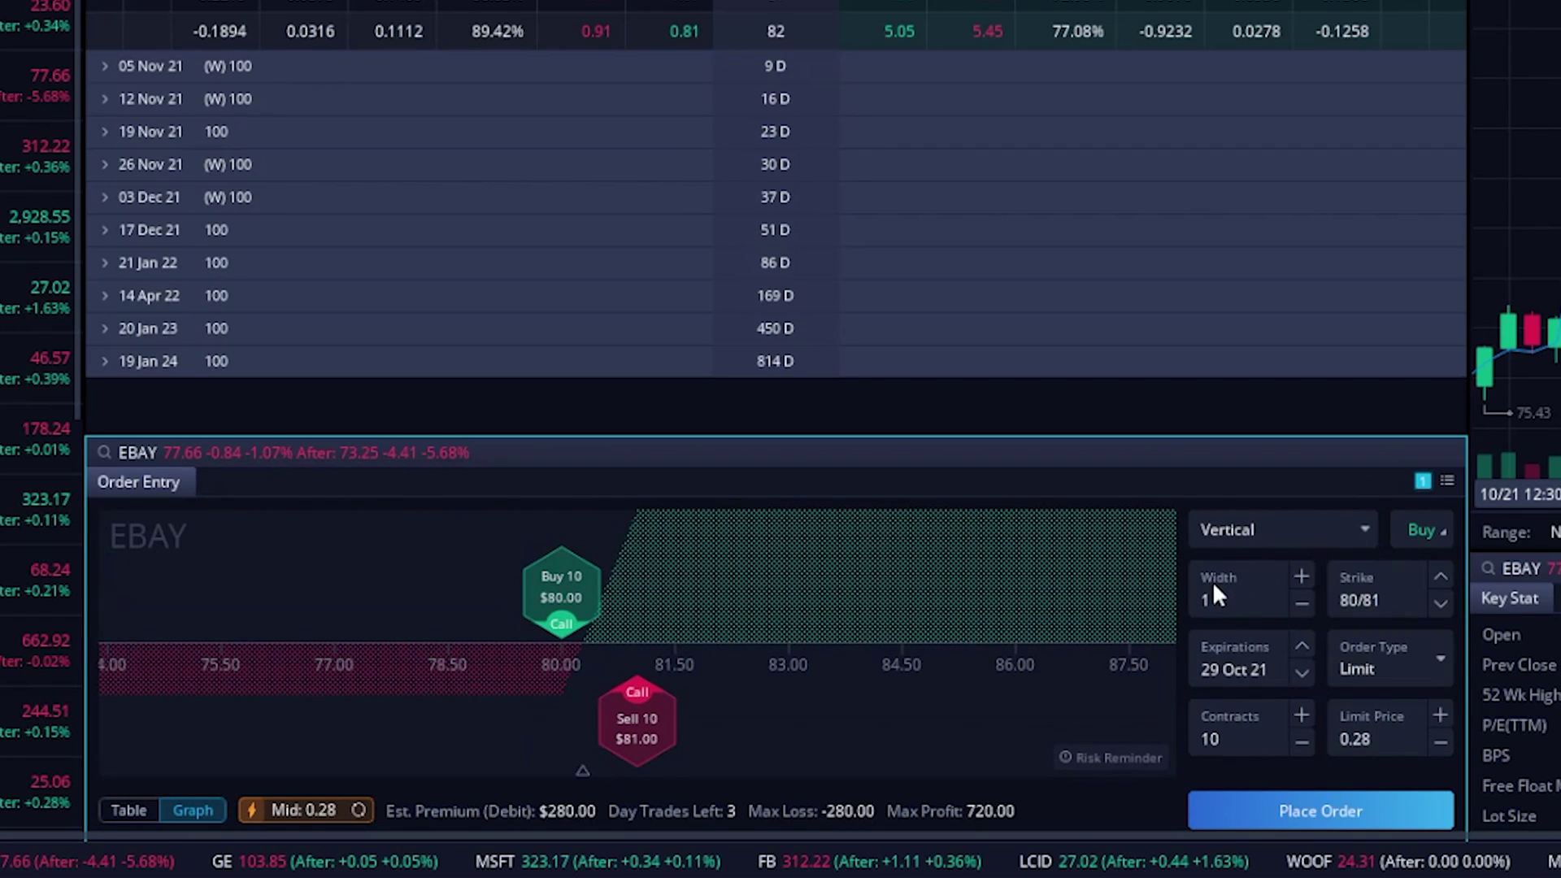
pyautogui.click(1302, 576)
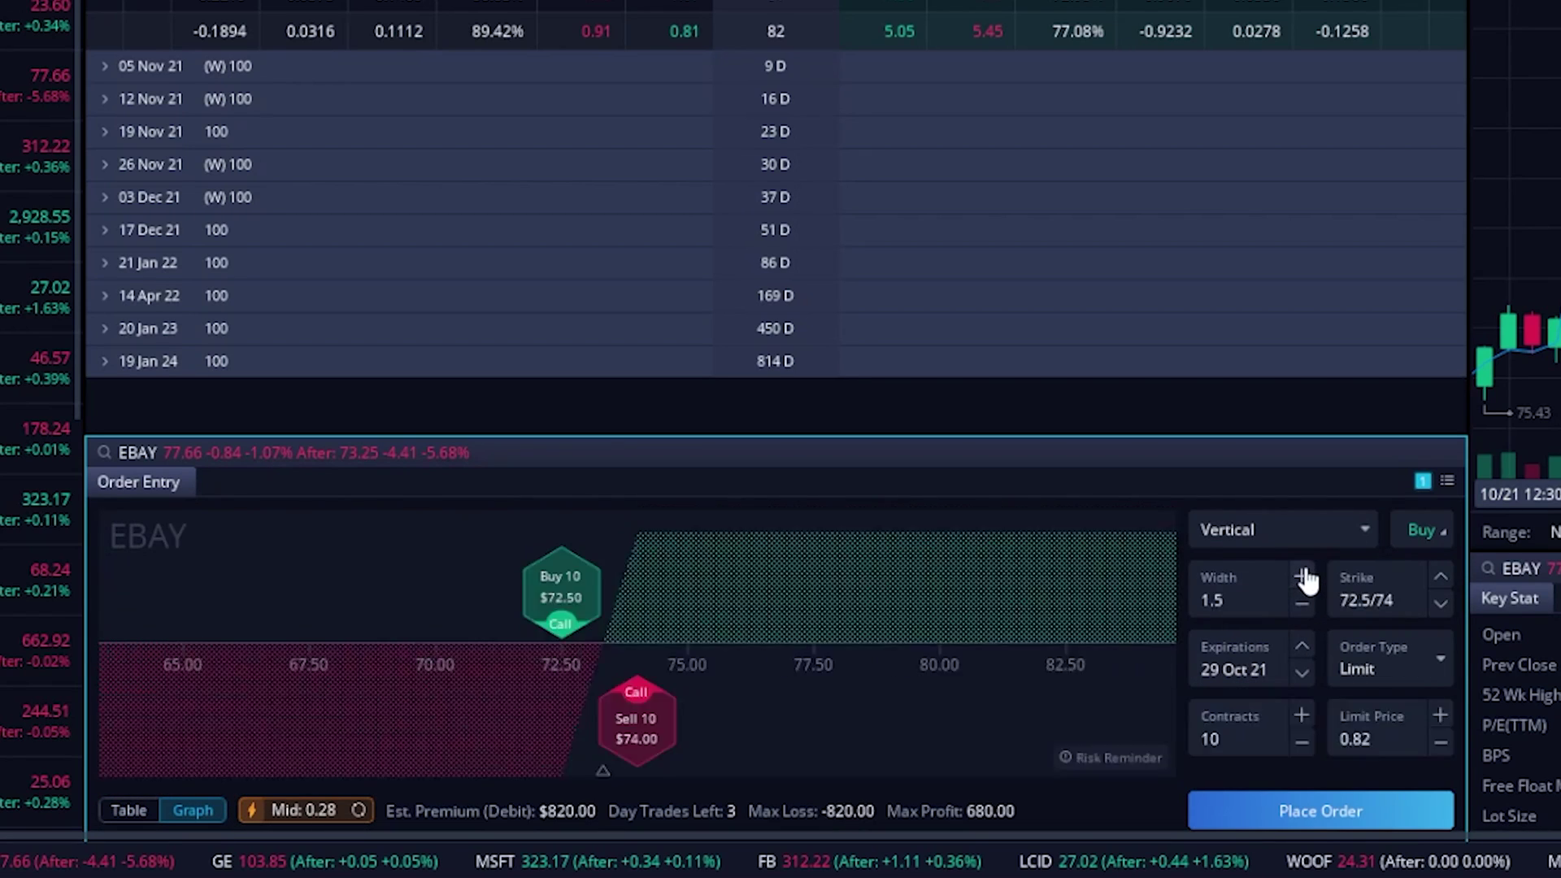
pyautogui.click(1302, 577)
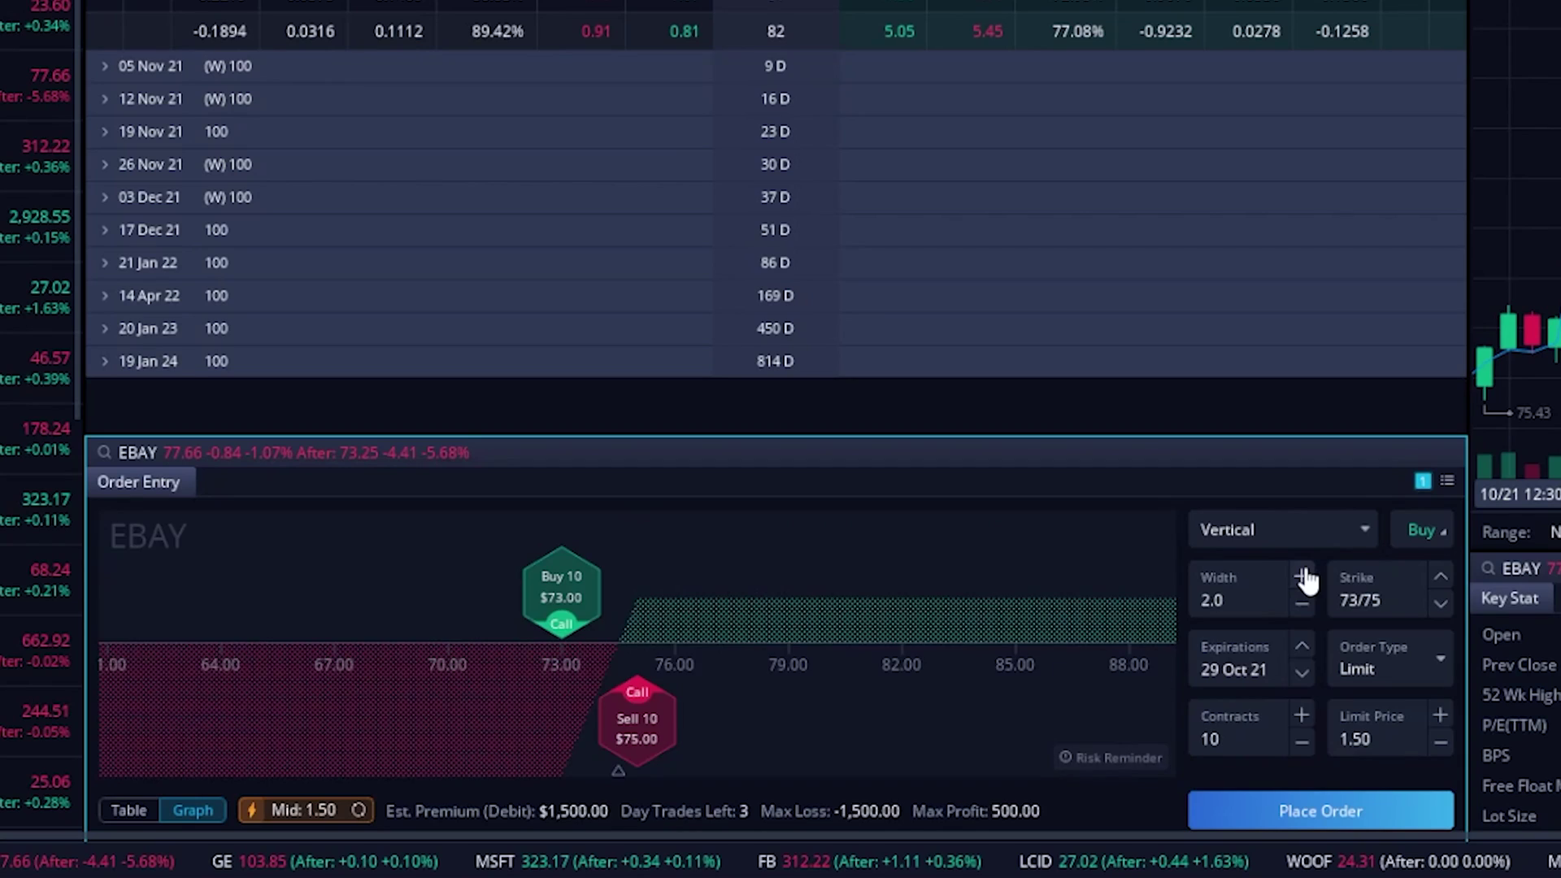
pyautogui.click(126, 812)
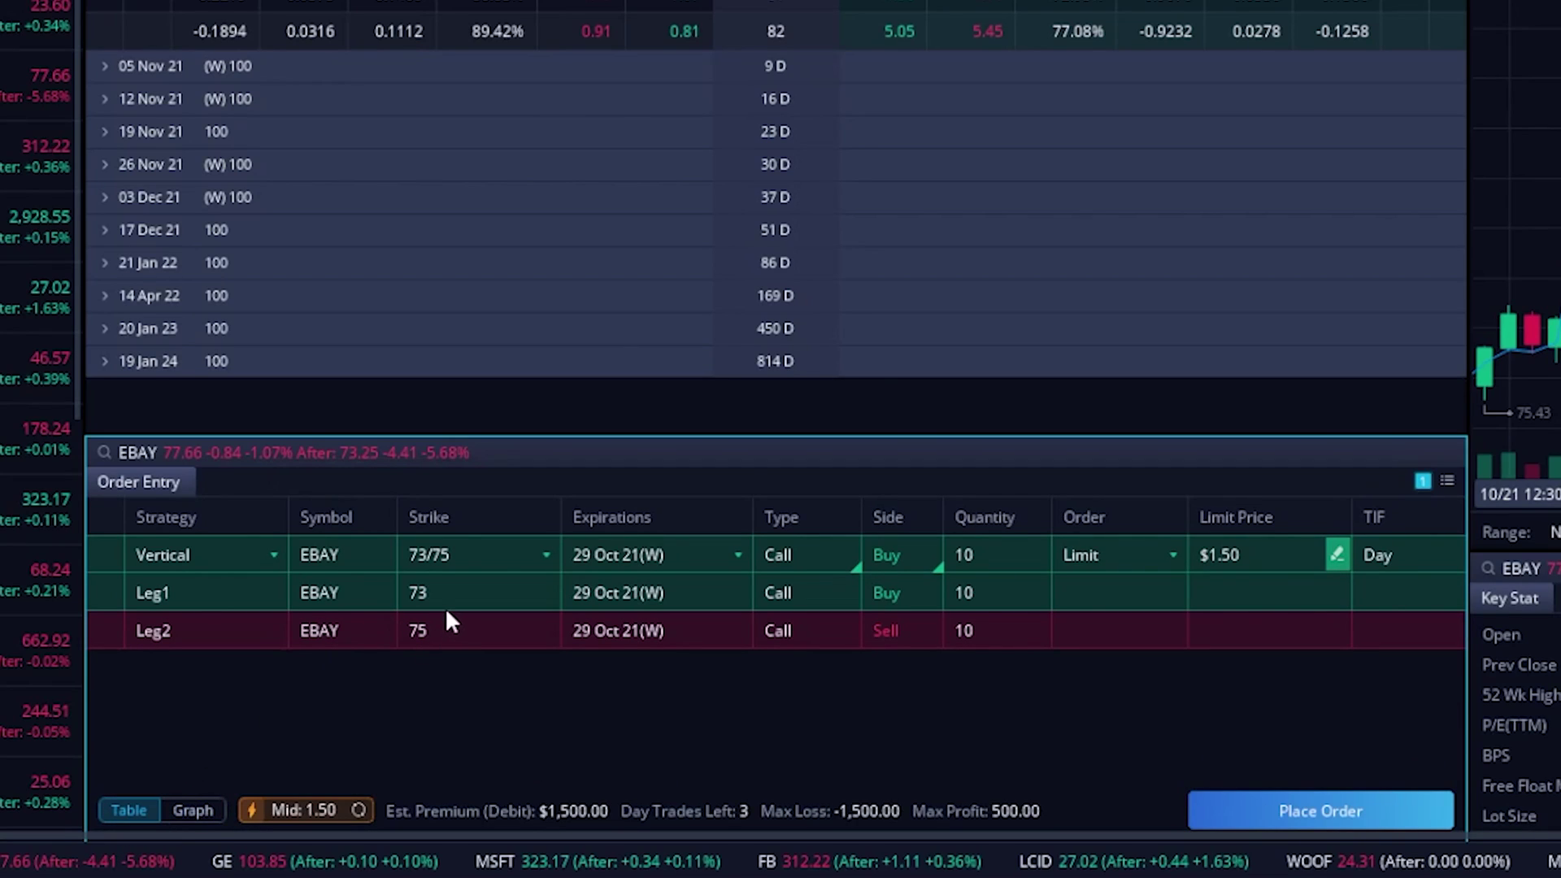
# Pick the 80/82 strike pair for a ten-contract call spread at $0.56.
pyautogui.click(515, 553)
pyautogui.scroll(-2, 512, 378)
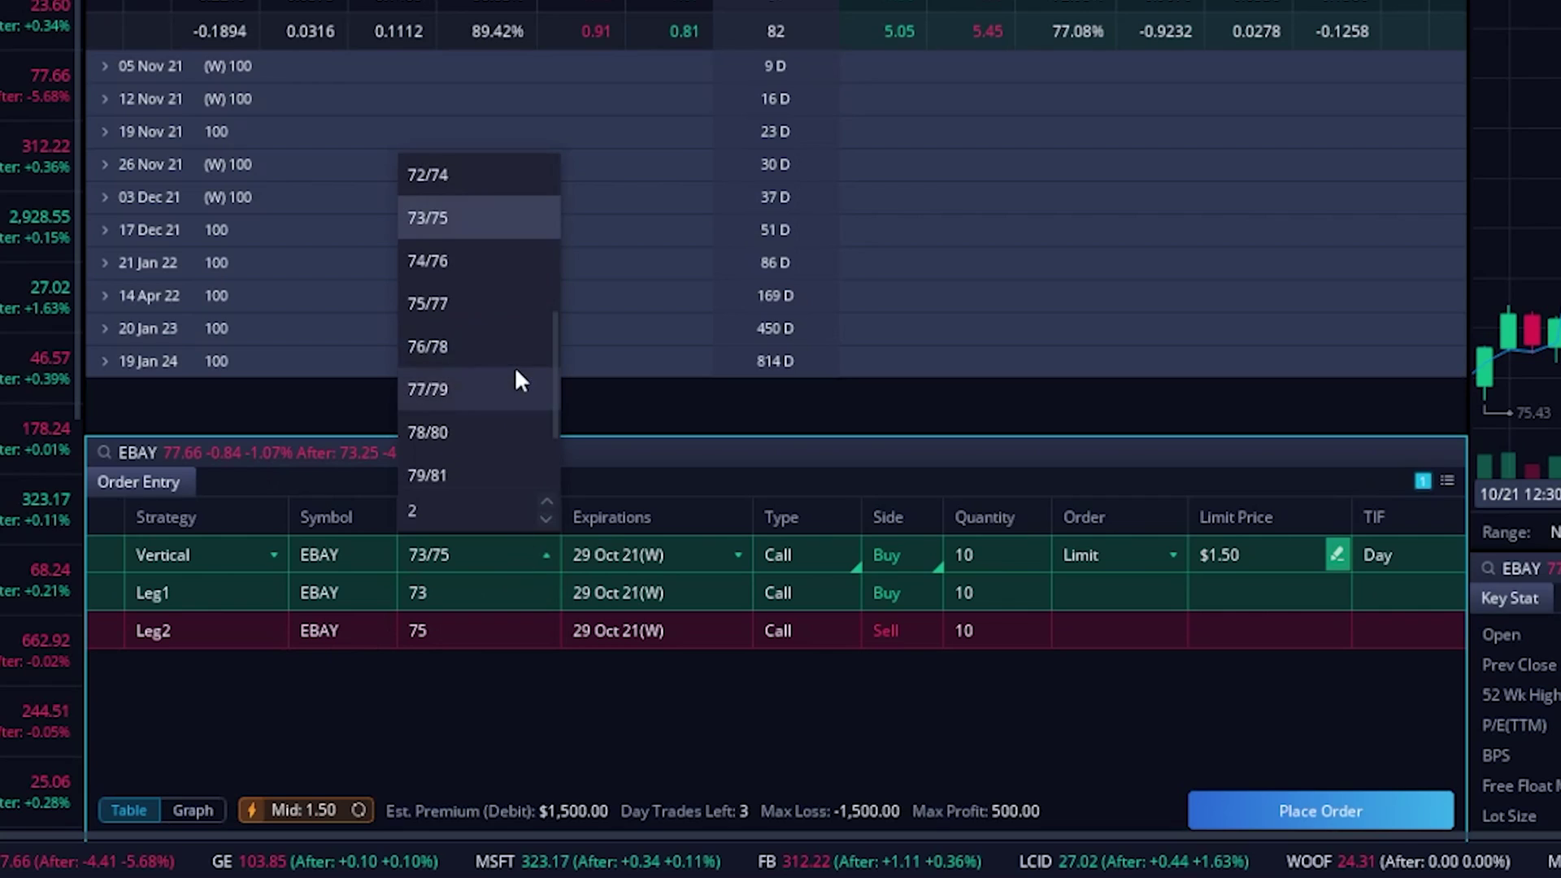
pyautogui.scroll(-2, 508, 378)
pyautogui.click(492, 429)
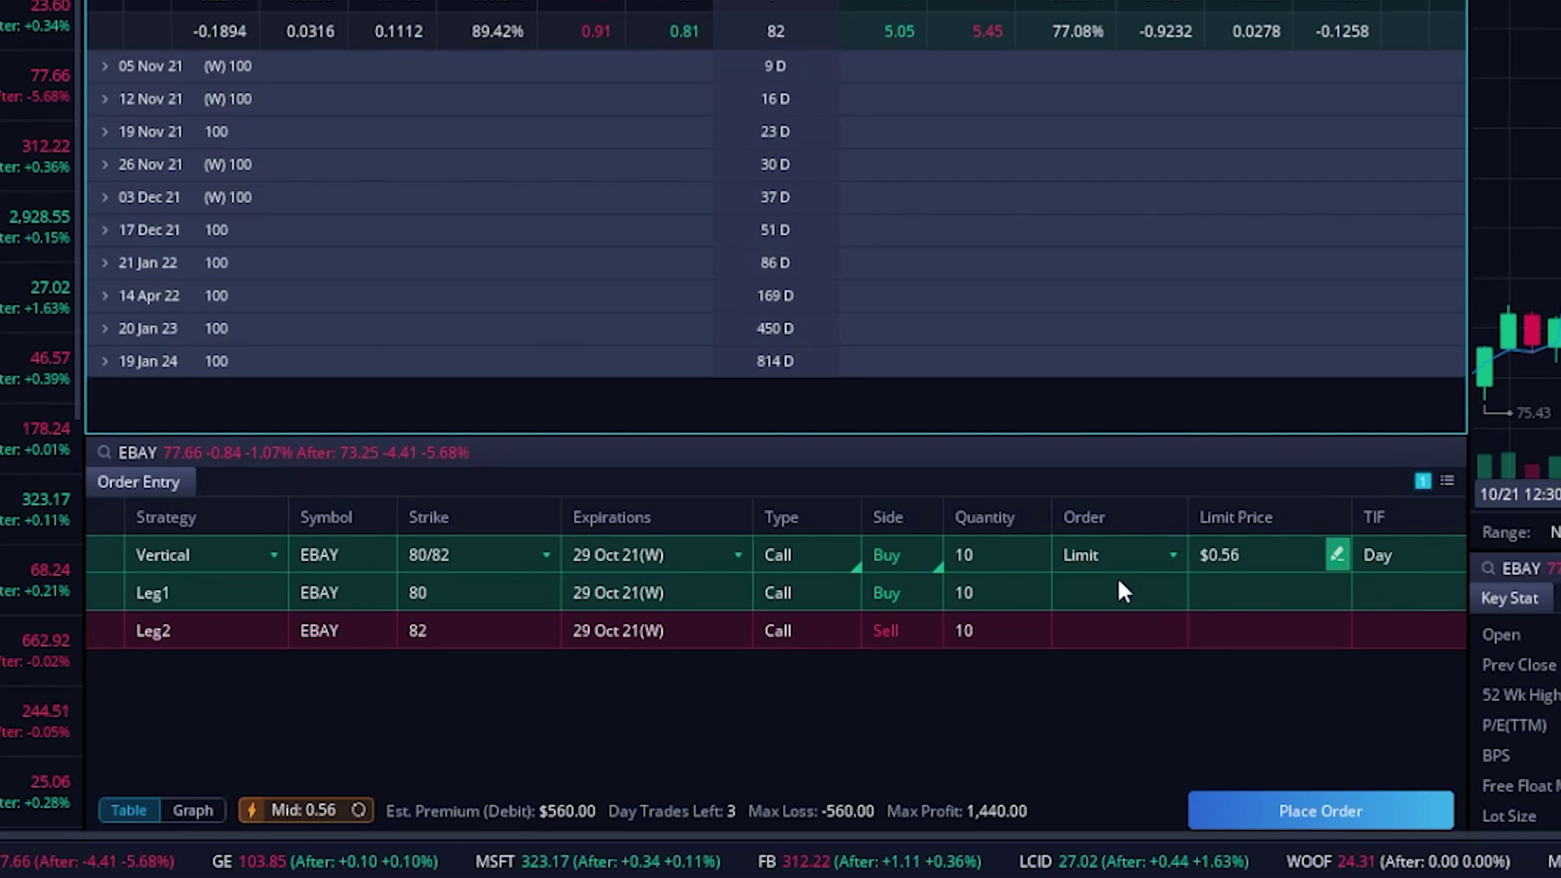
# Delete the whole call spread order and start a sell order for the 76 put.
pyautogui.rightClick(1162, 565)
pyautogui.click(1200, 582)
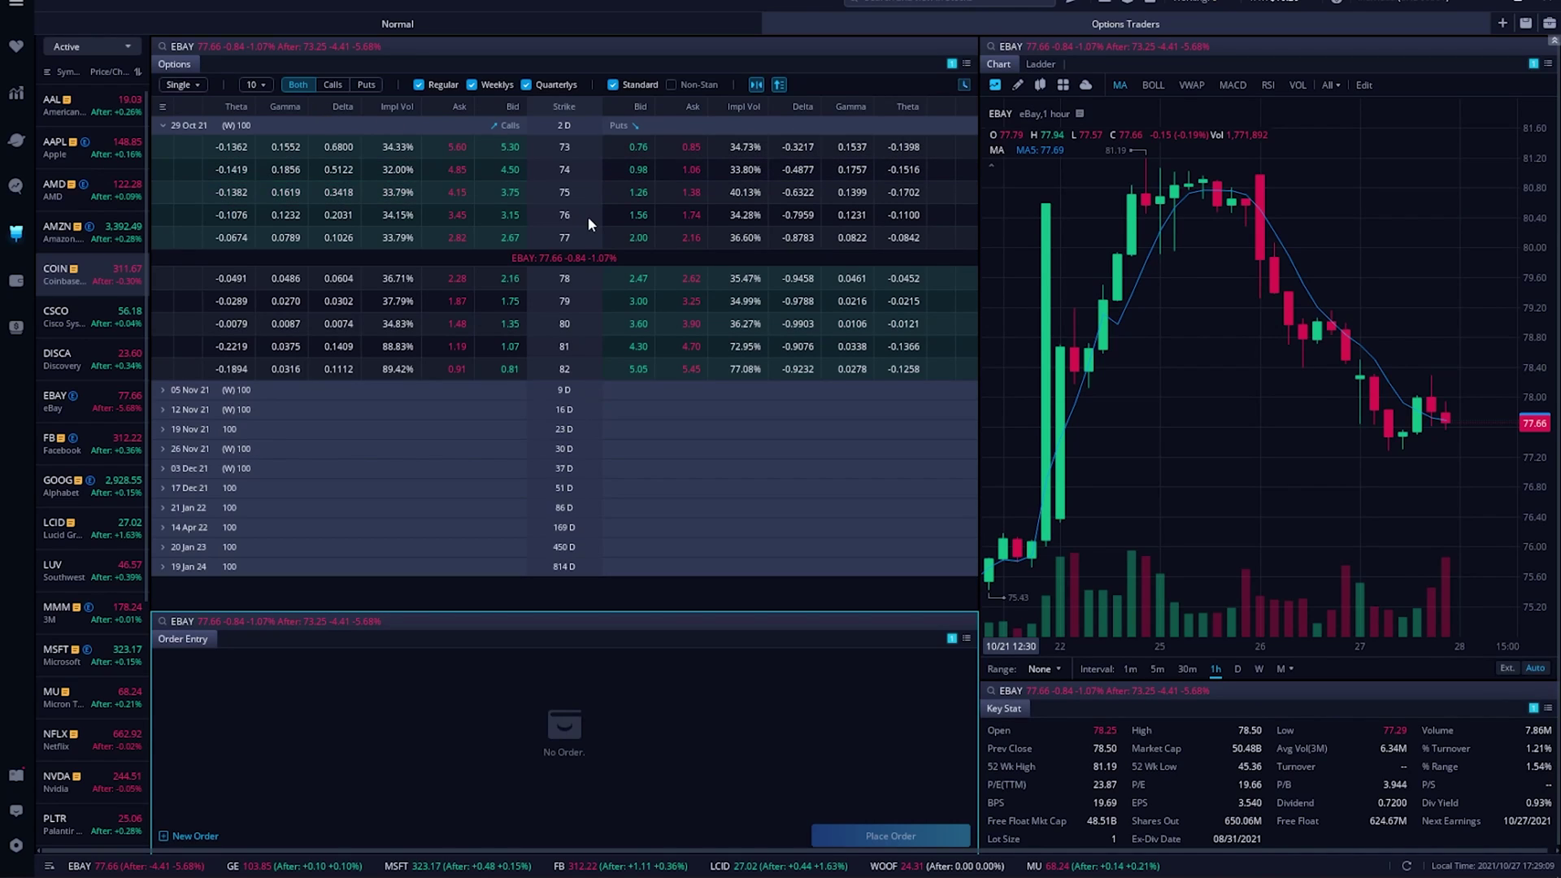
pyautogui.click(635, 216)
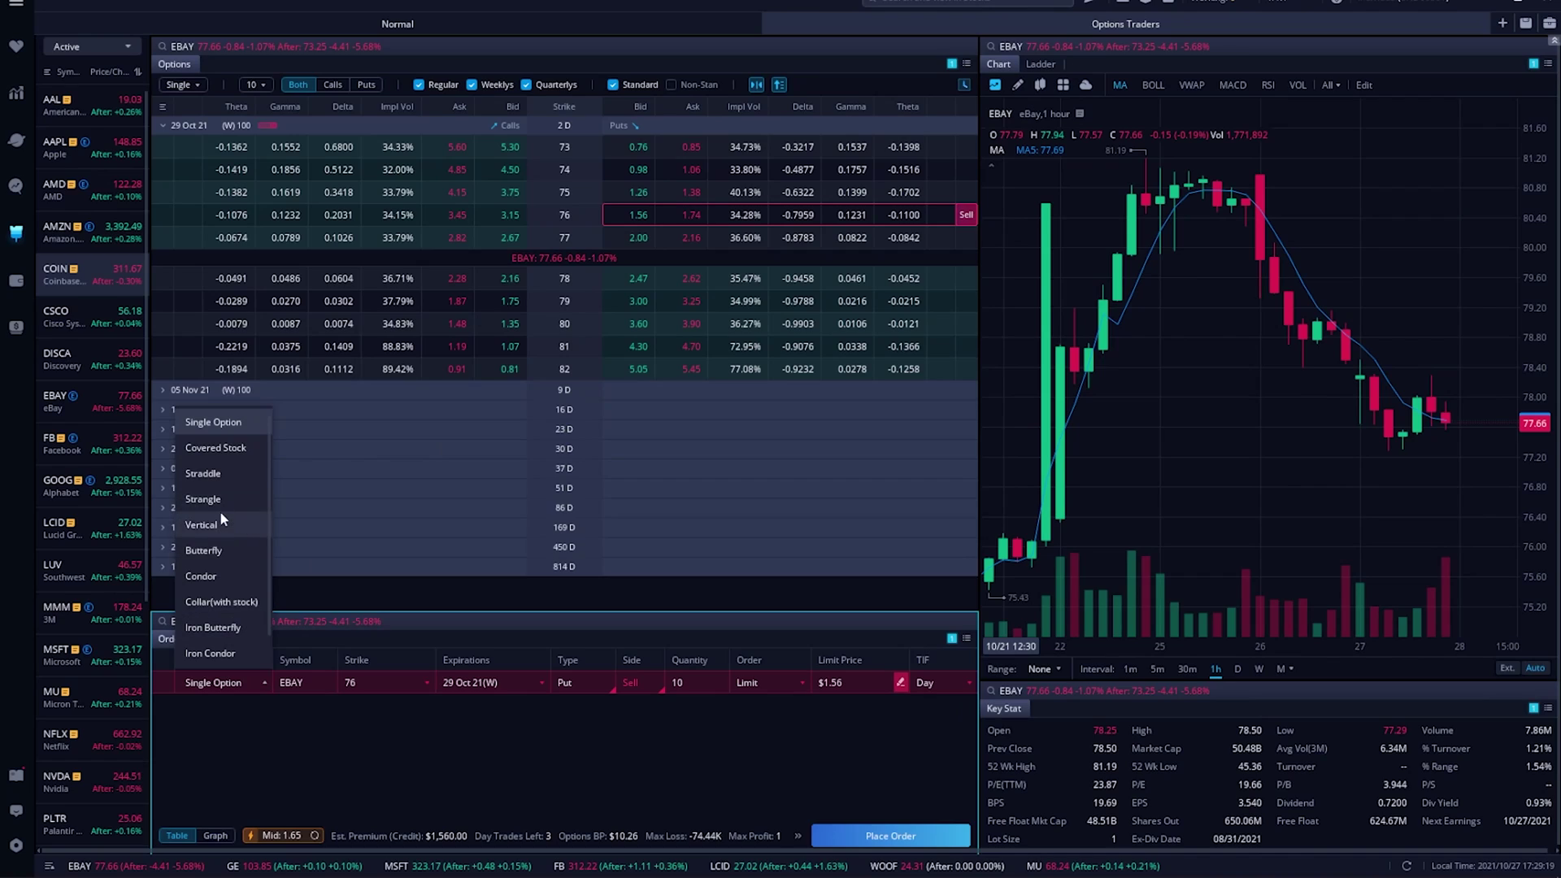
# Turn the put order into a Vertical, widened to 2 points, using the 74/76 strike pair.
pyautogui.click(220, 521)
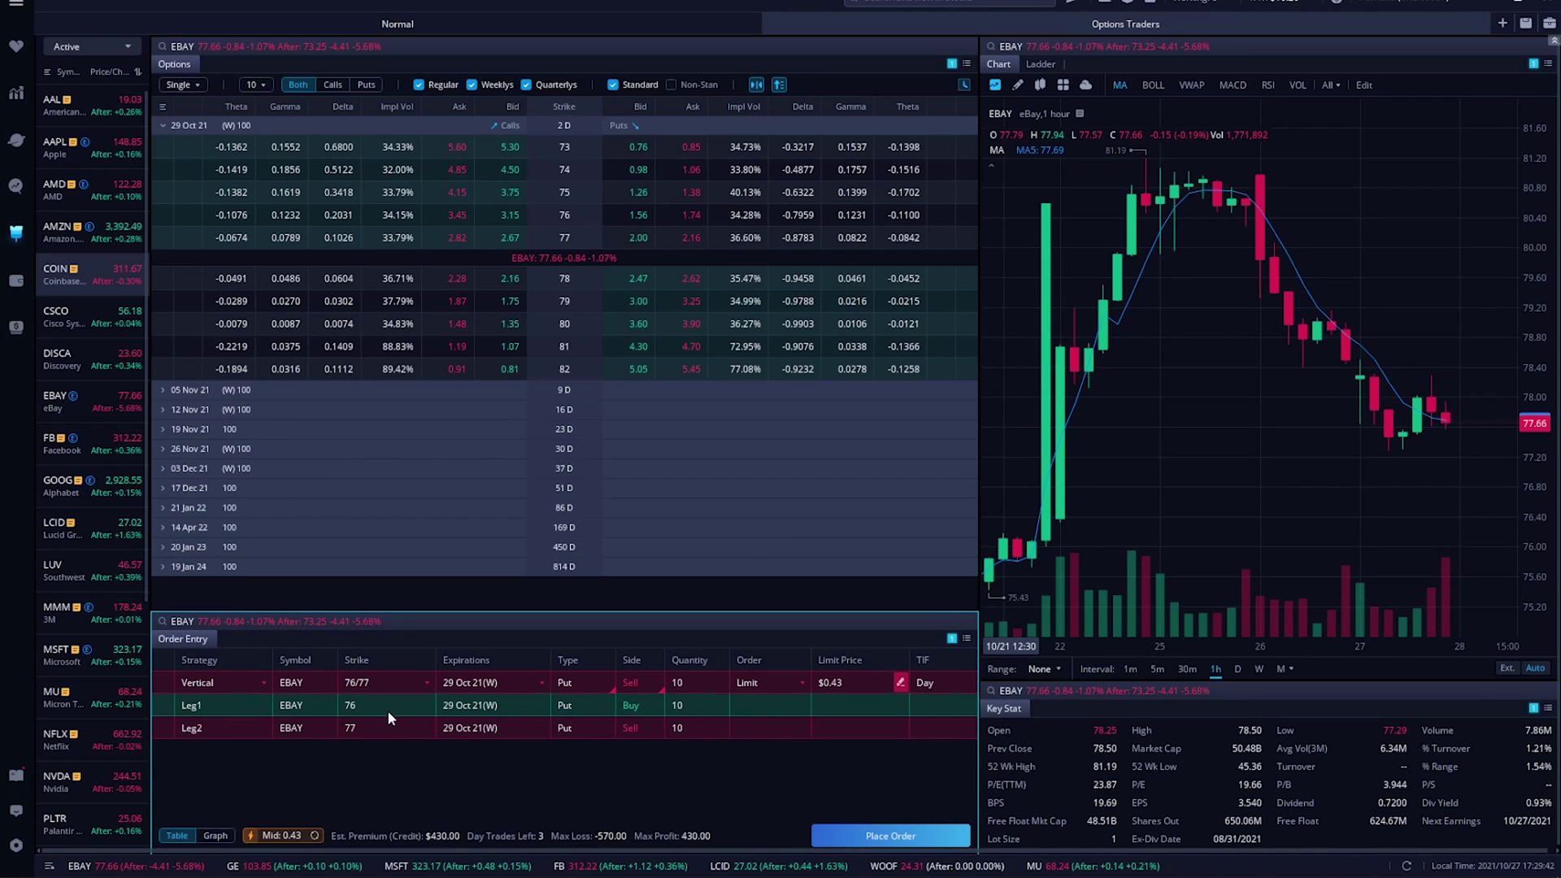
pyautogui.click(220, 836)
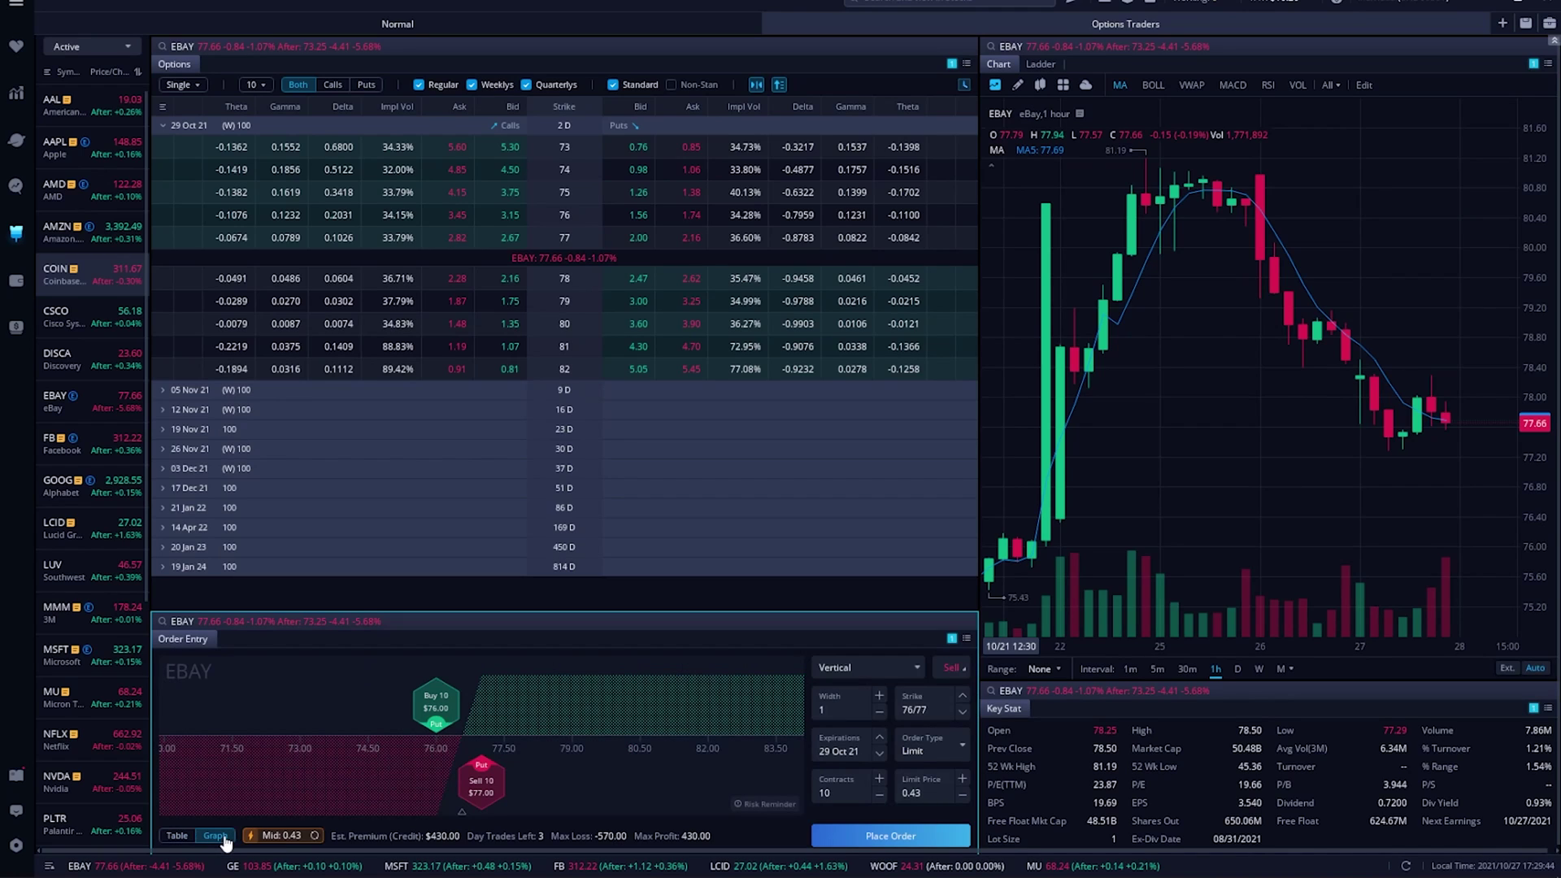
pyautogui.click(879, 696)
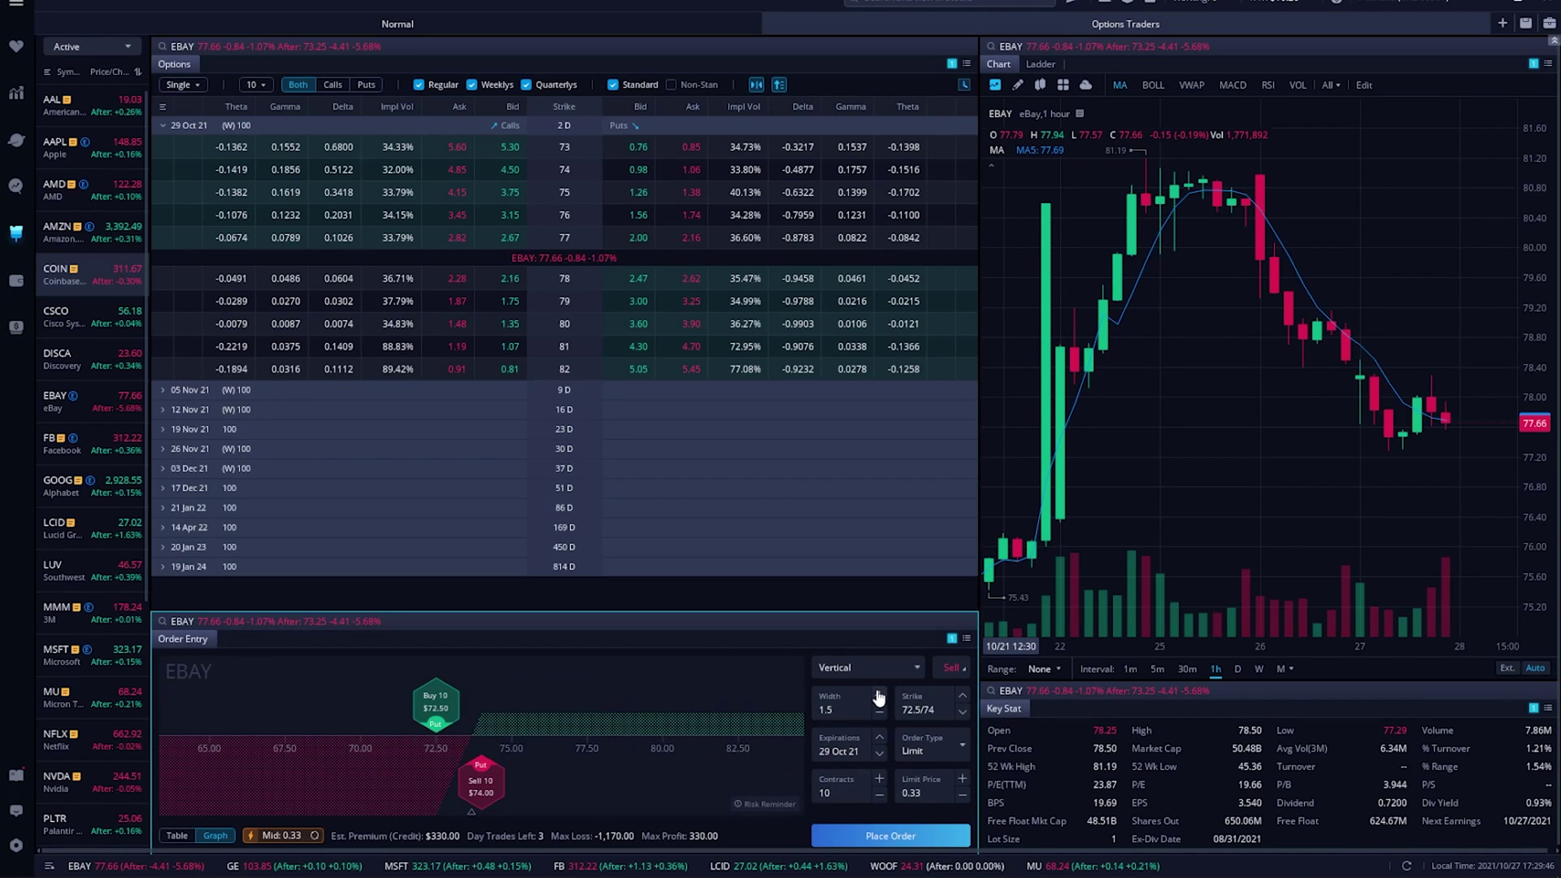
pyautogui.click(879, 696)
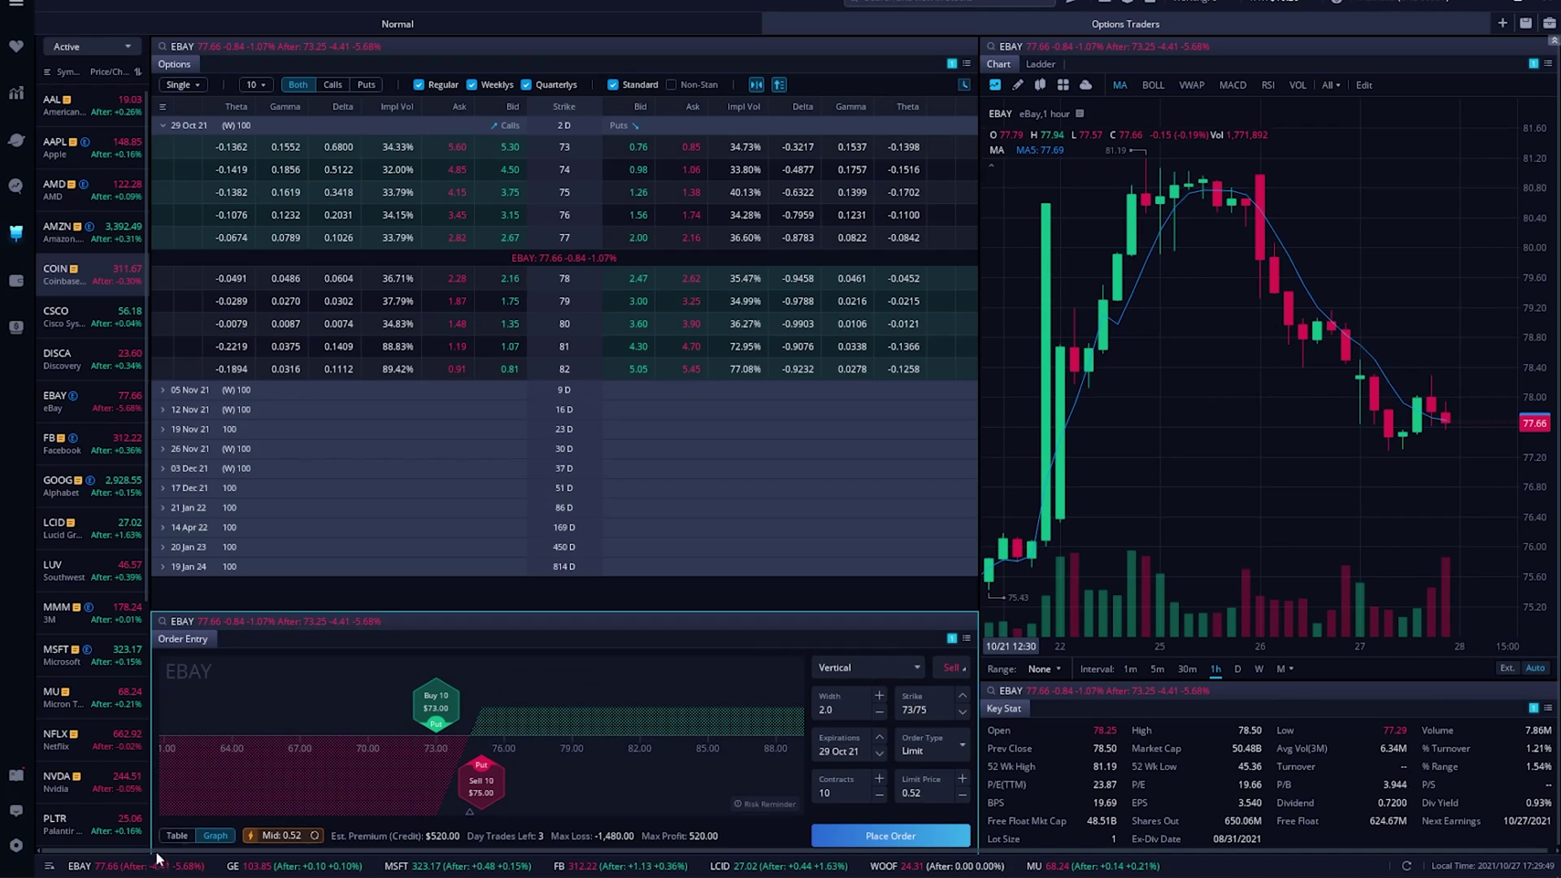
pyautogui.click(176, 836)
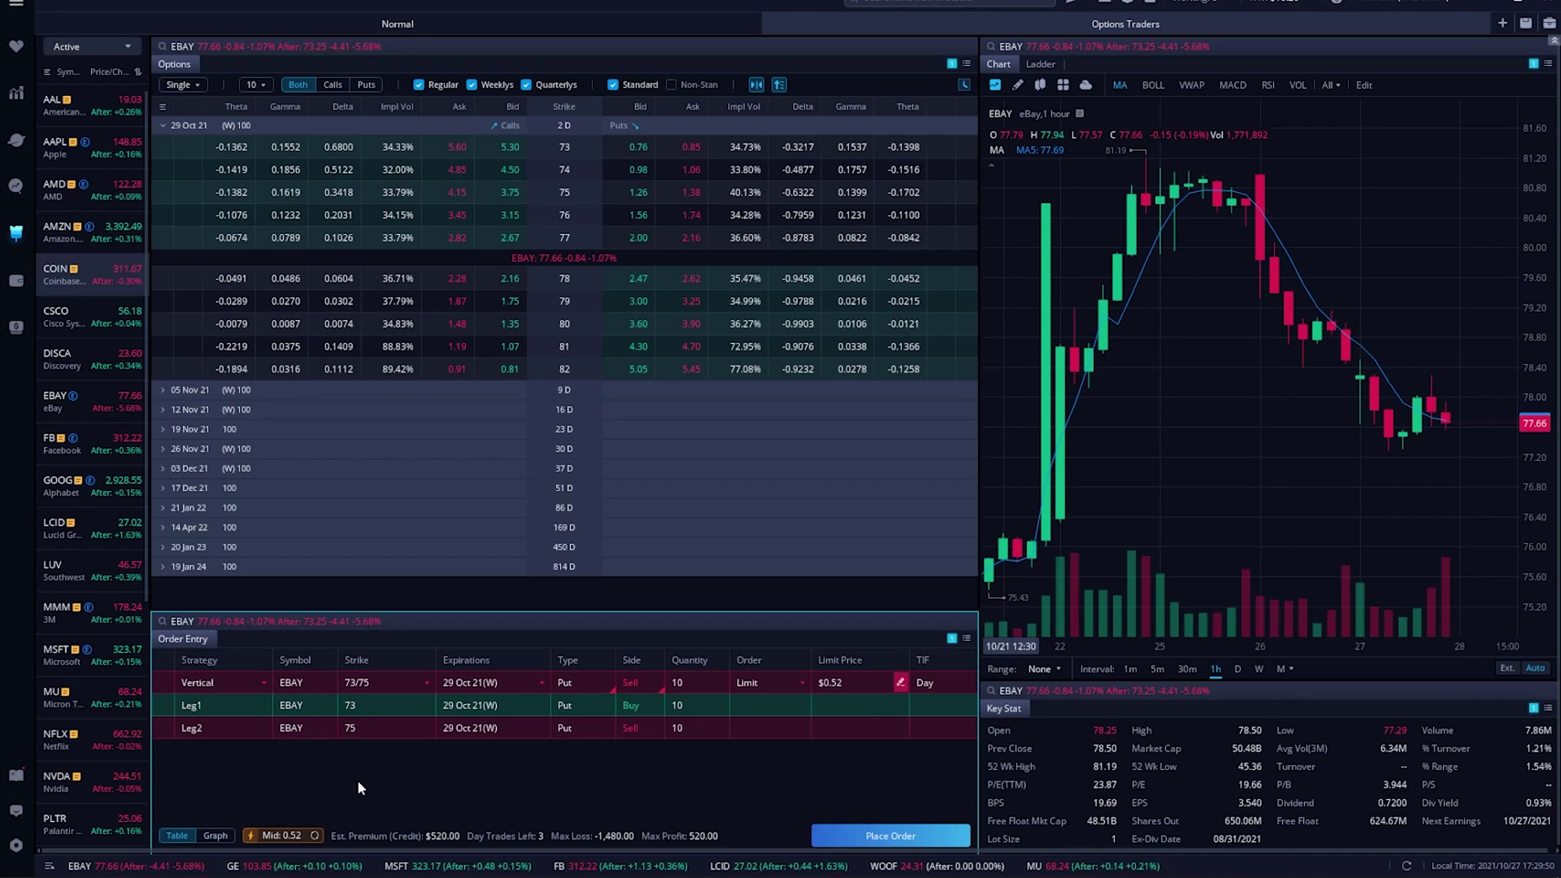
pyautogui.click(396, 690)
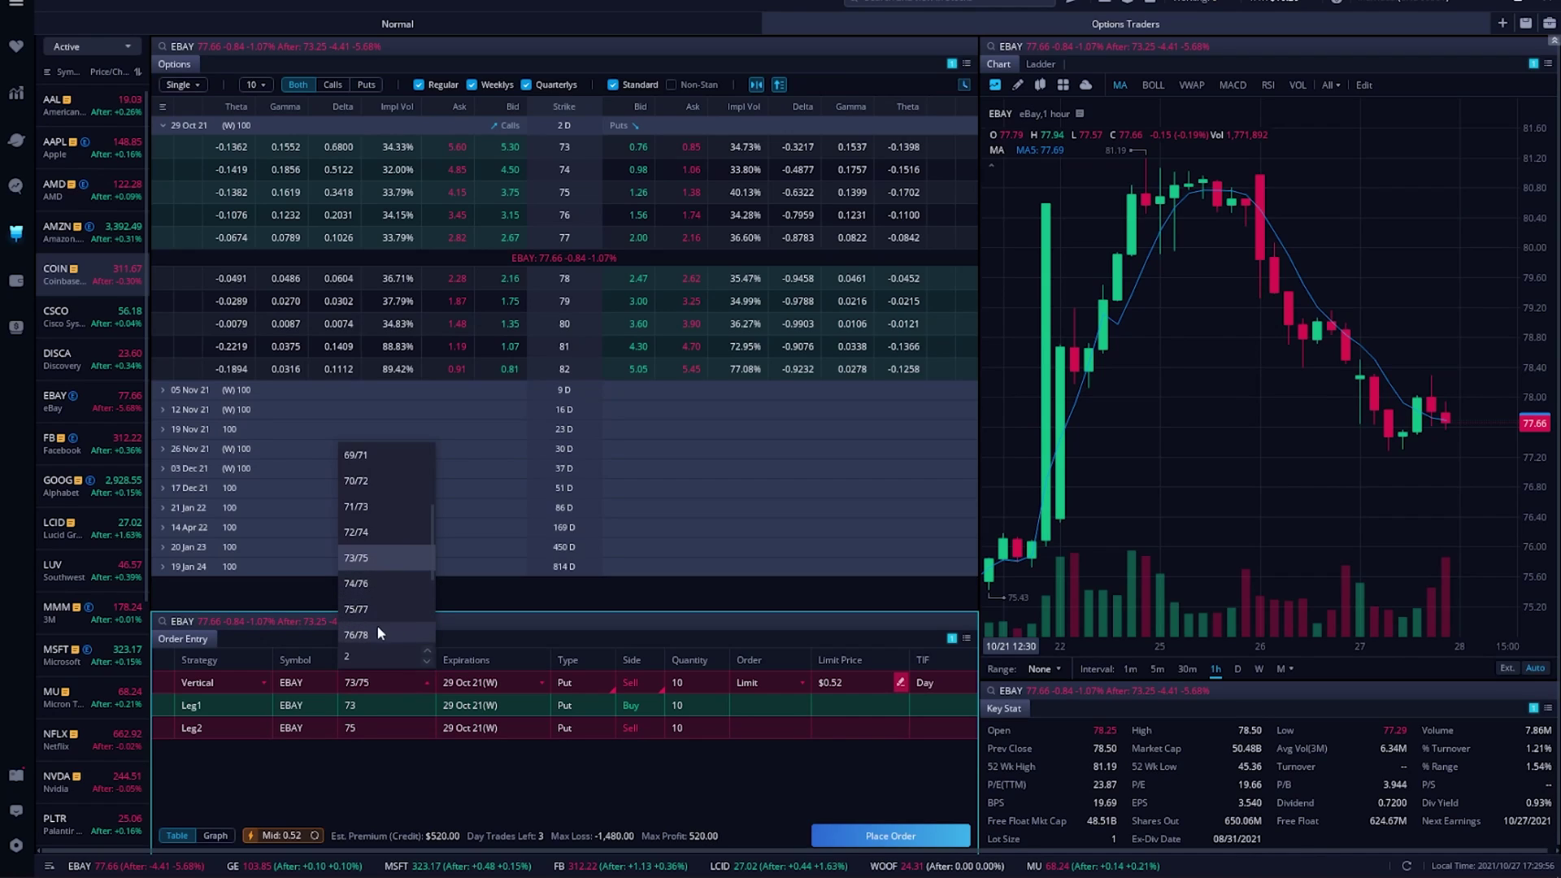
pyautogui.scroll(-3, 377, 626)
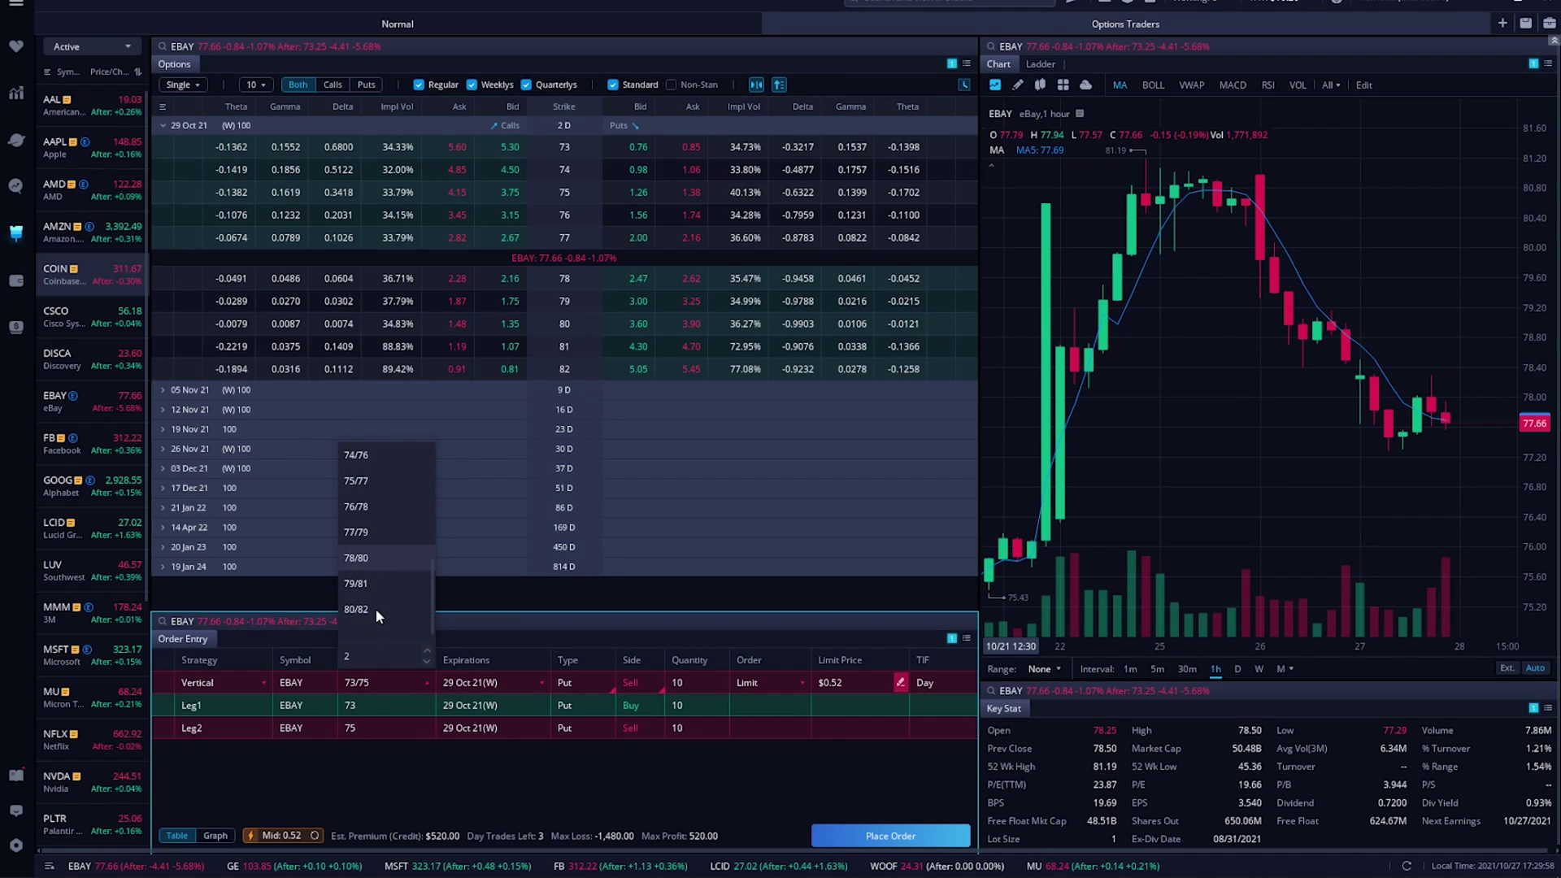
pyautogui.scroll(3, 377, 602)
pyautogui.click(373, 534)
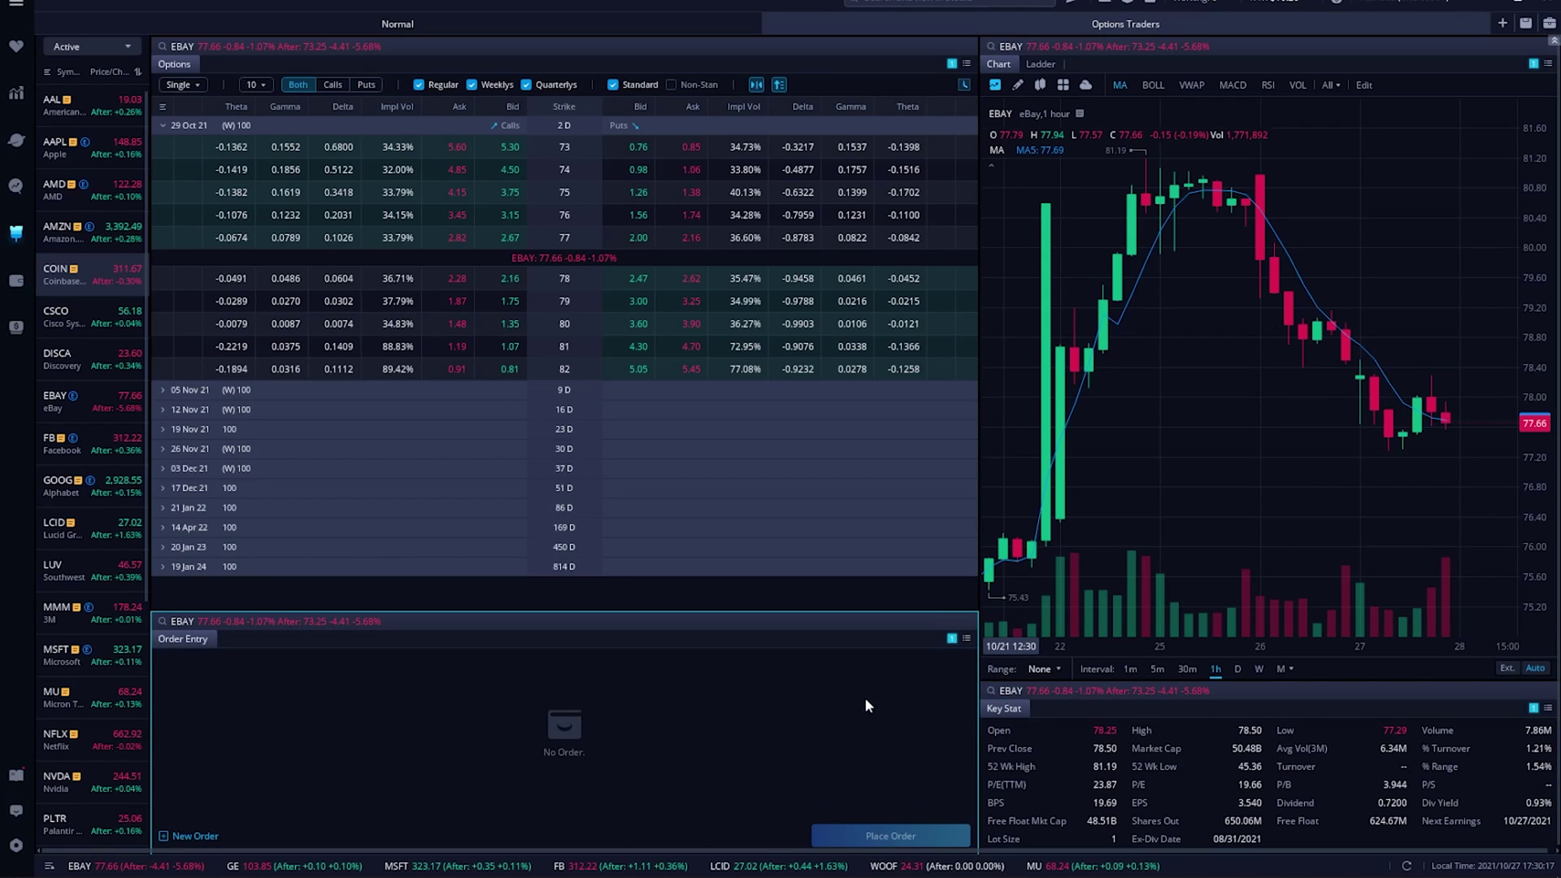
# Switch the chain to Vertical and buy ten EBAY 75/76 put spreads at the $0.33 ask.
pyautogui.click(199, 84)
pyautogui.click(220, 216)
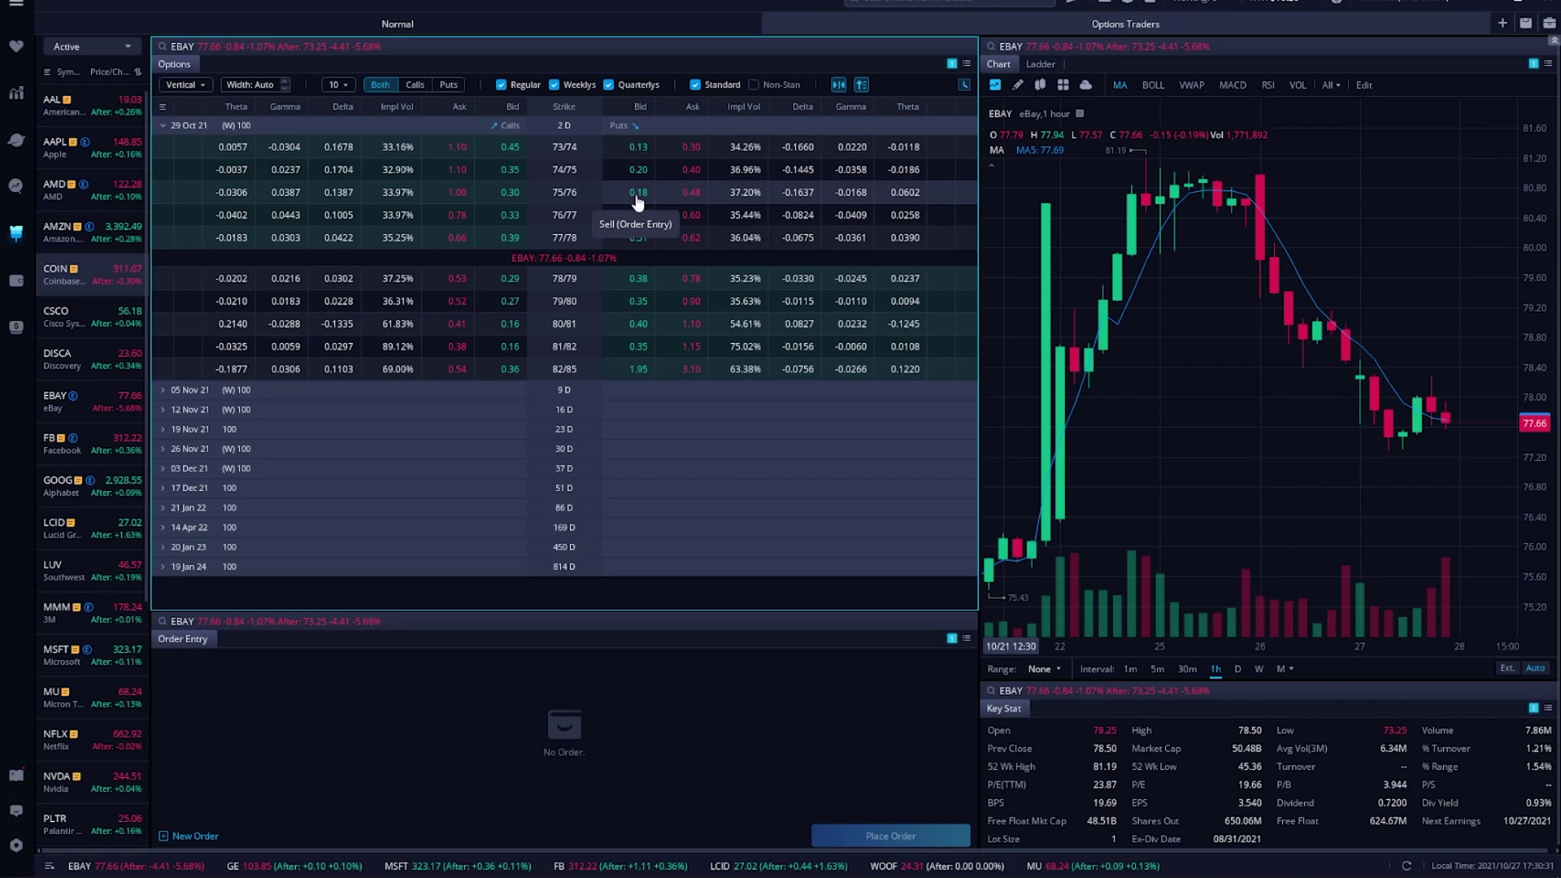
pyautogui.click(688, 199)
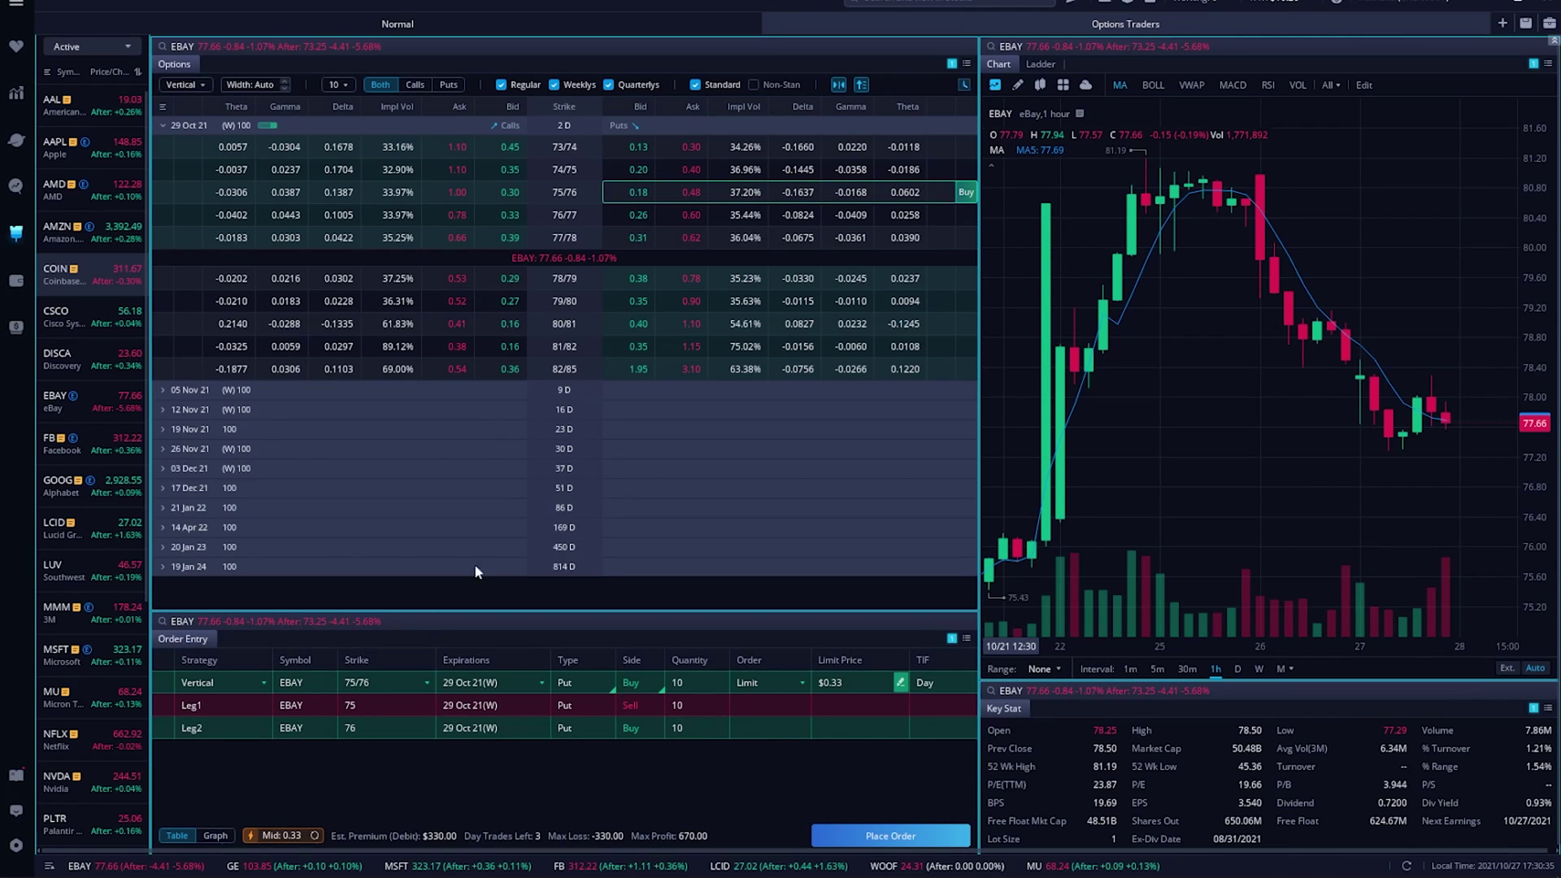